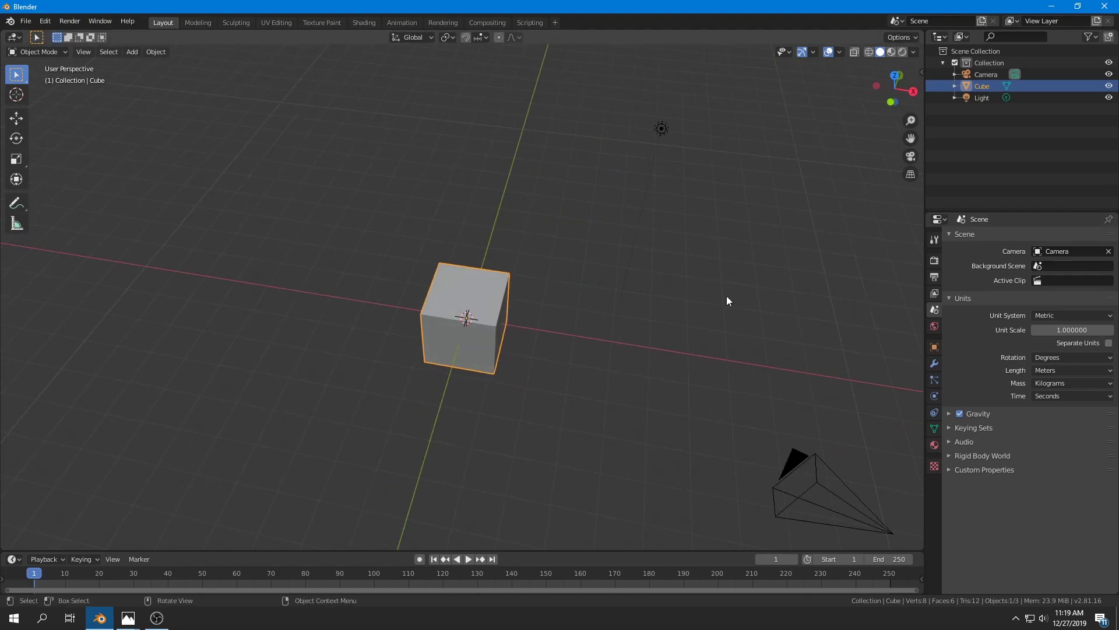
Step: Check the sofa dimensions in the couch-coat-sizes.jpg reference image
left_click_drag(1118, 236, 575, 133)
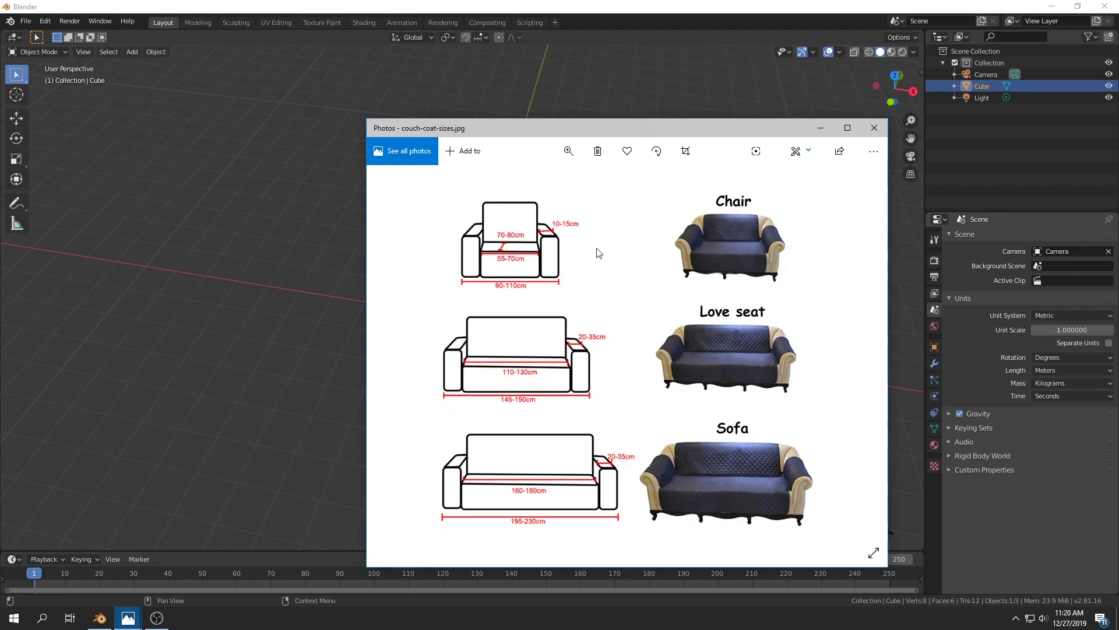
left_click_drag(612, 127, 1116, 175)
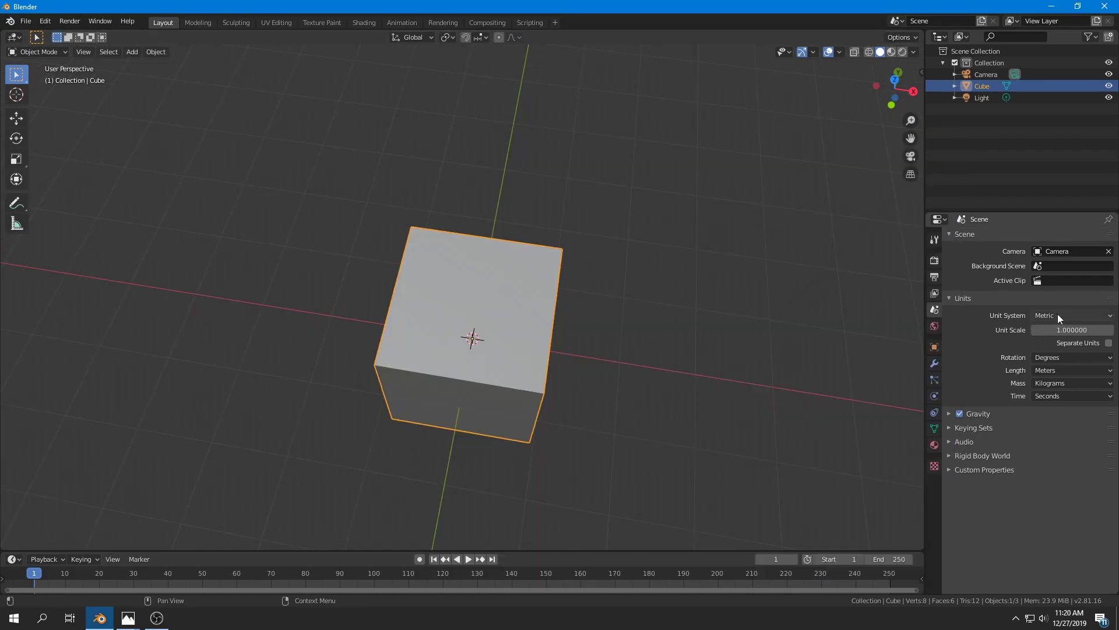
Step: In Edit Mode, move the default cube's +X face inward about 0.2 m so the mesh is 1.8 m wide
scroll(605, 374, "down", 1)
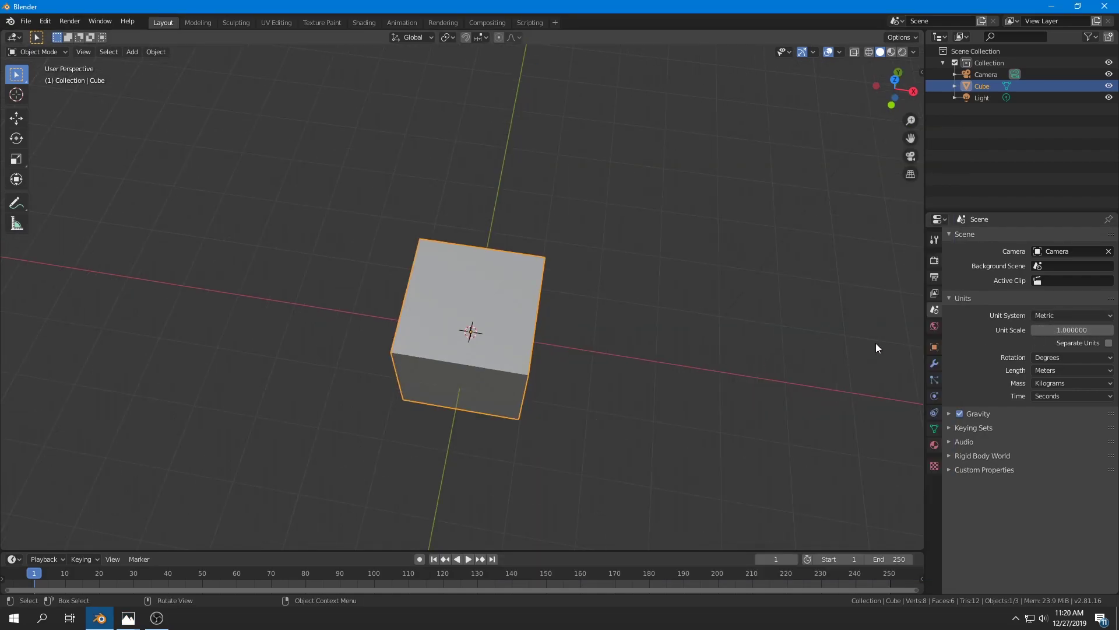
middle_click_drag(647, 366, 530, 440)
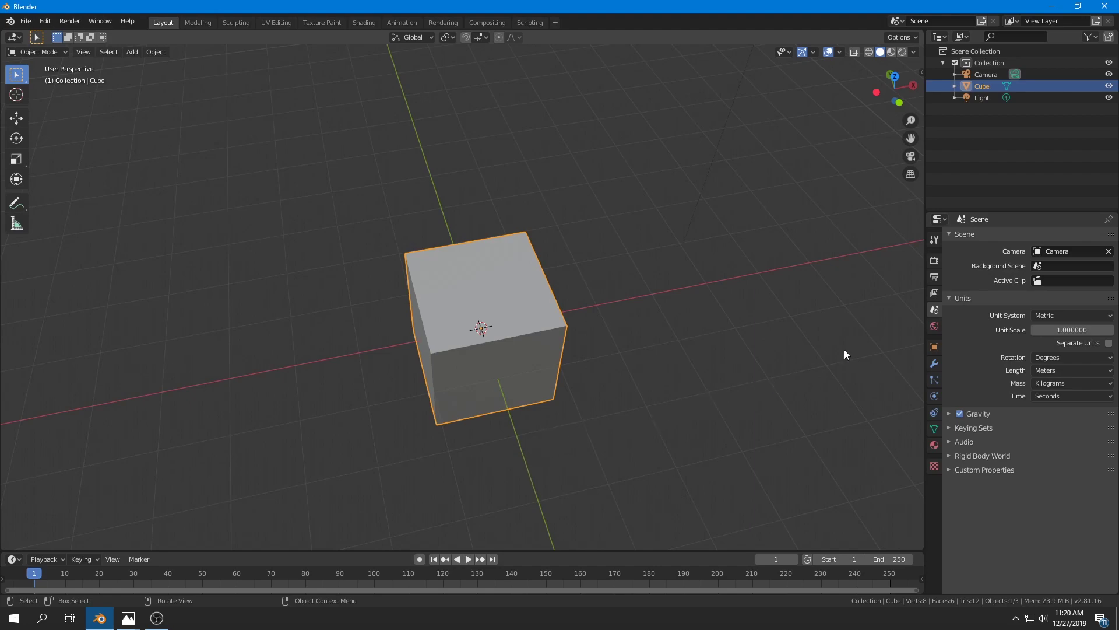
middle_click_drag(540, 308, 590, 348)
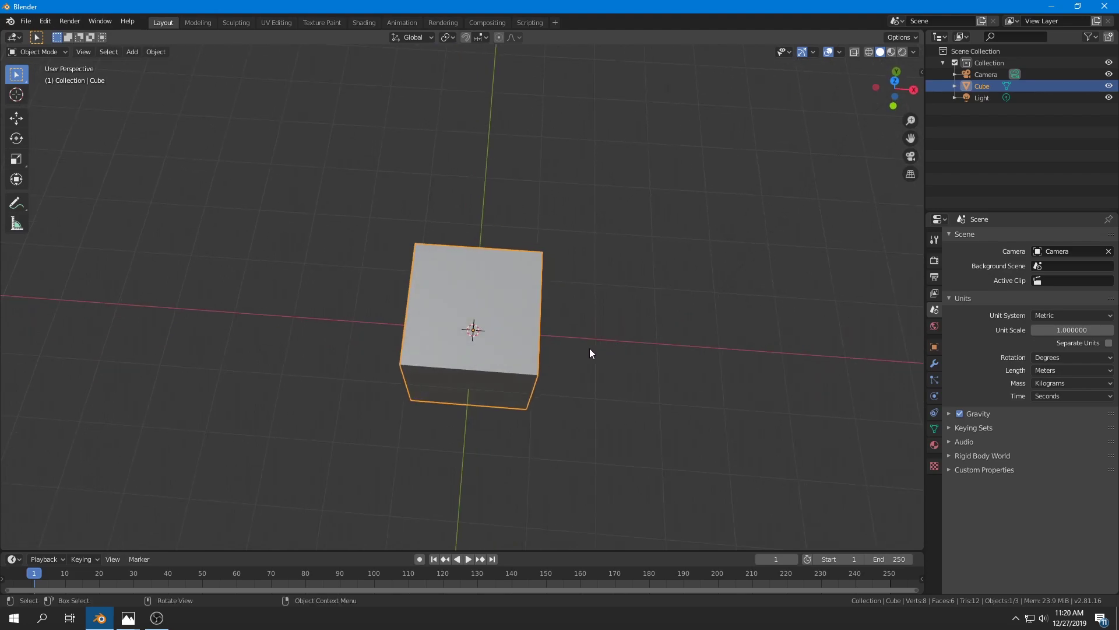
key("KP_7")
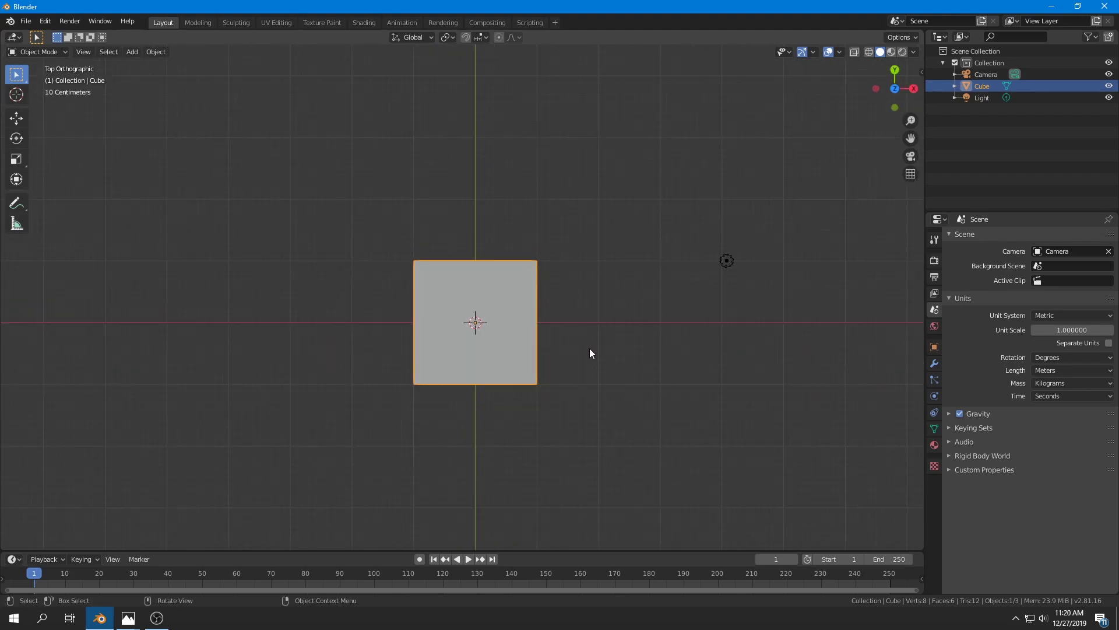
key("Tab")
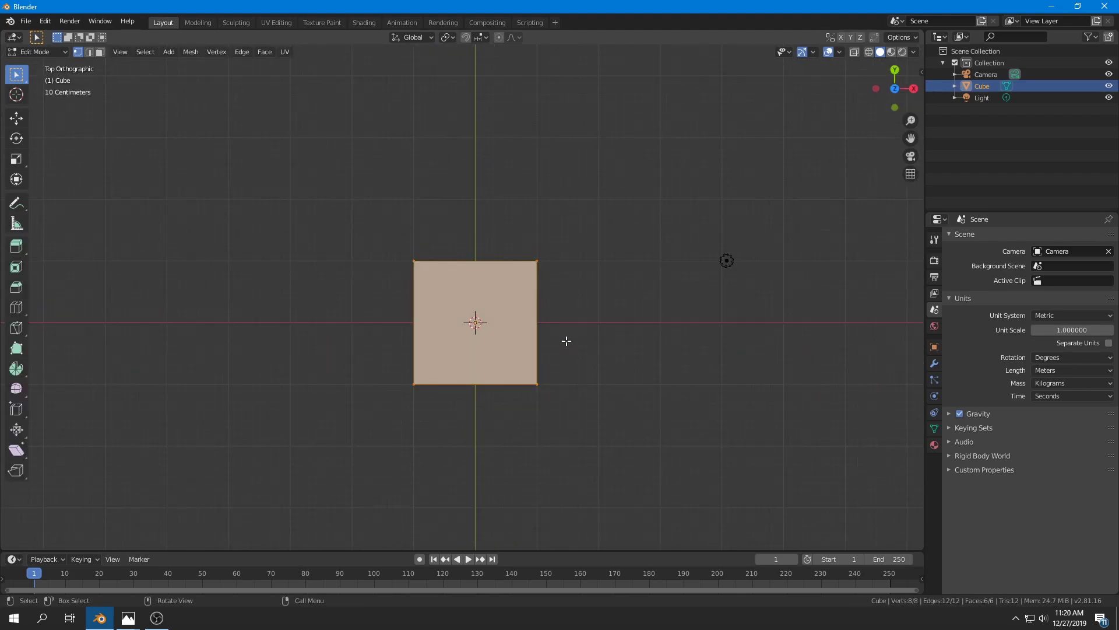
key("3")
mouse_move(567, 340)
middle_mouse_down()
mouse_move(592, 345)
mouse_move(581, 312)
mouse_move(577, 326)
middle_mouse_up()
left_click(554, 404)
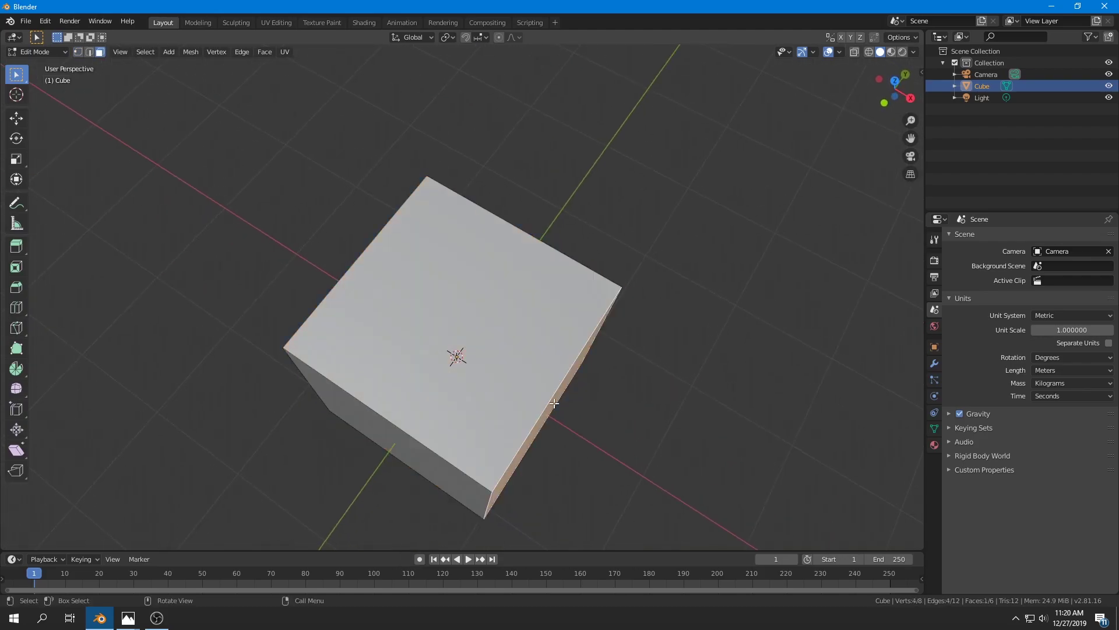
key("KP_7")
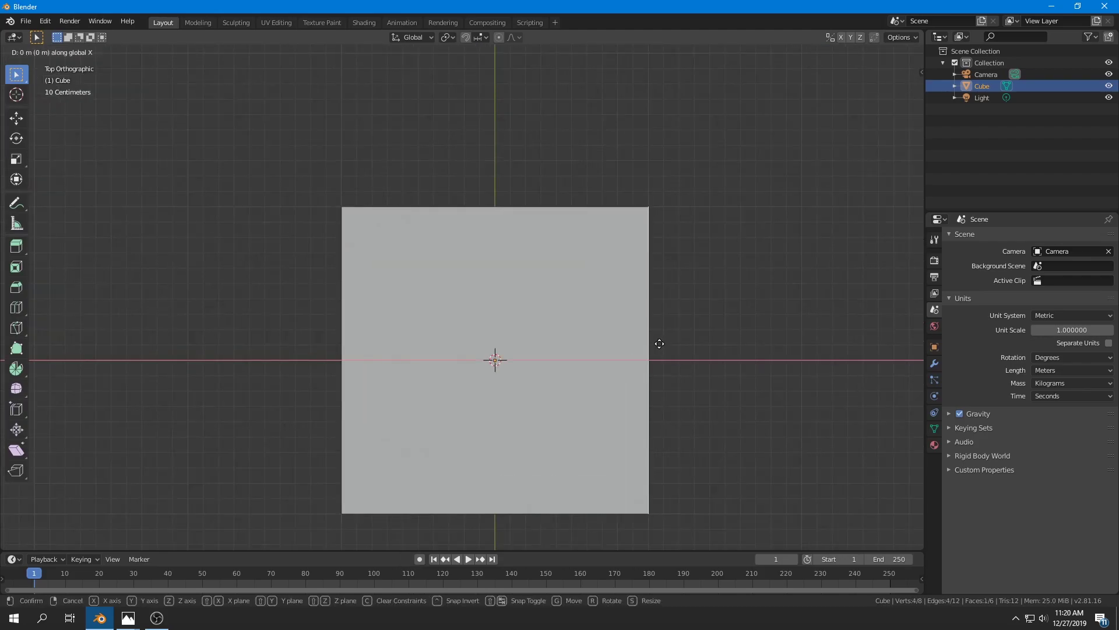
Step: Center the whole mesh on the origin along X and raise it 1 m along Z so its base sits on the ground
key("a")
scroll(545, 361, "down", 3)
key("g")
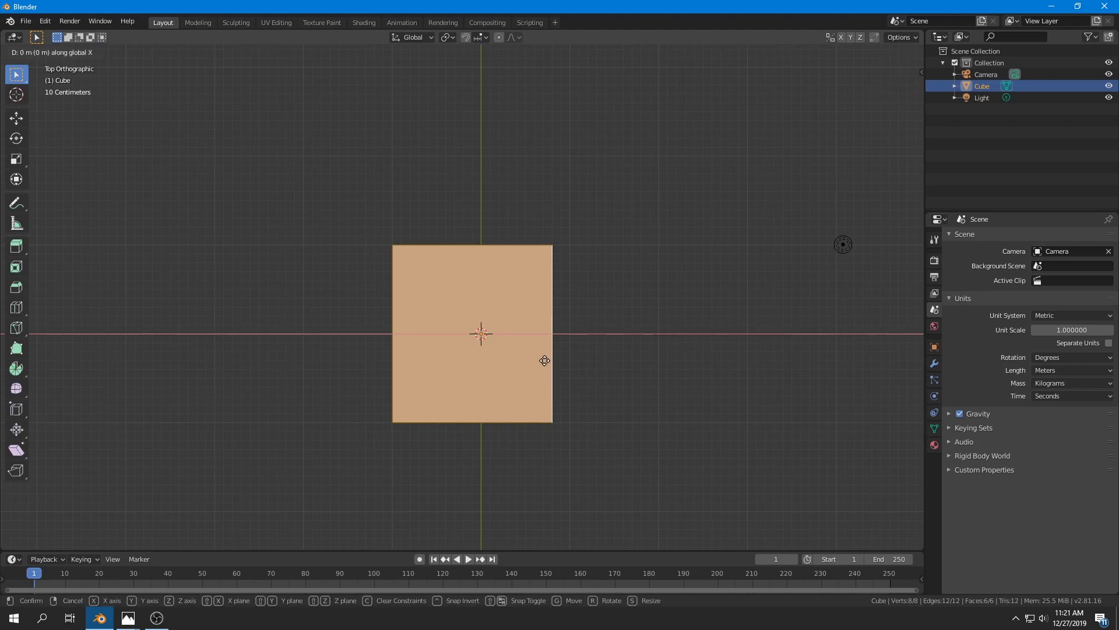
left_click(554, 359)
key("KP_1")
key("g")
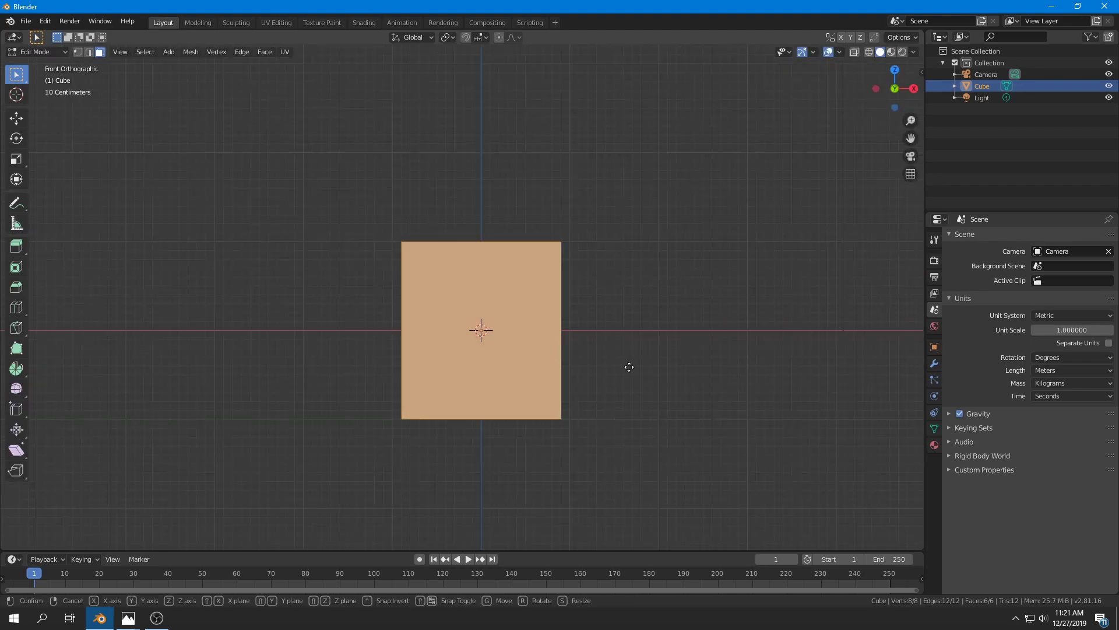
key("z")
left_click(609, 278)
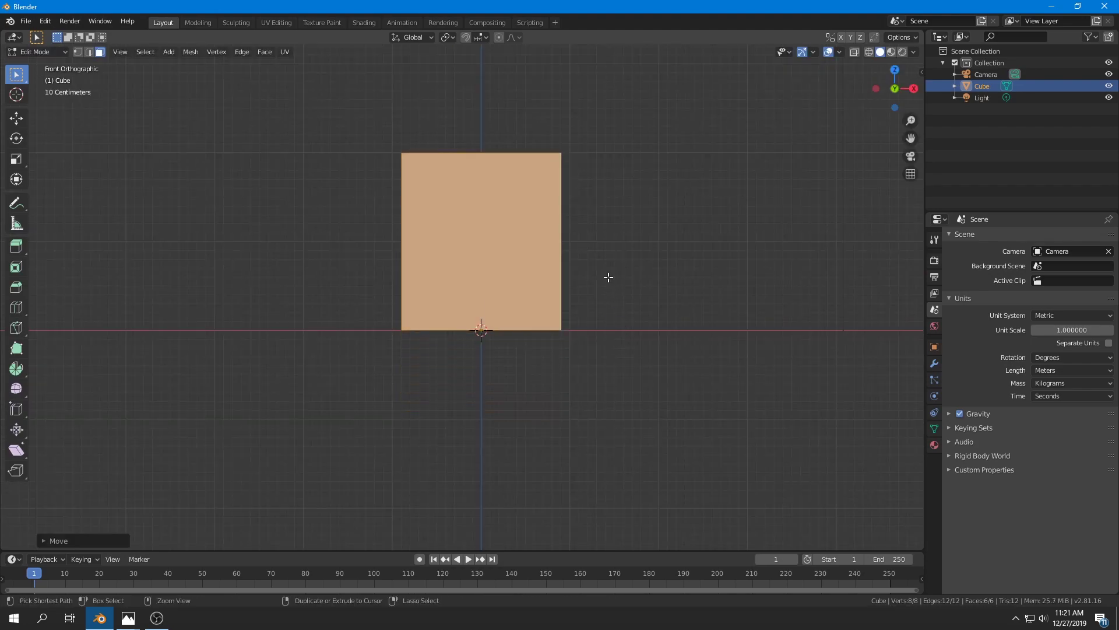
Step: Check the seat depth in the couch-coat-sizes.jpg reference image and return to Blender
middle_click_drag(548, 288, 533, 310)
key("alt+Tab")
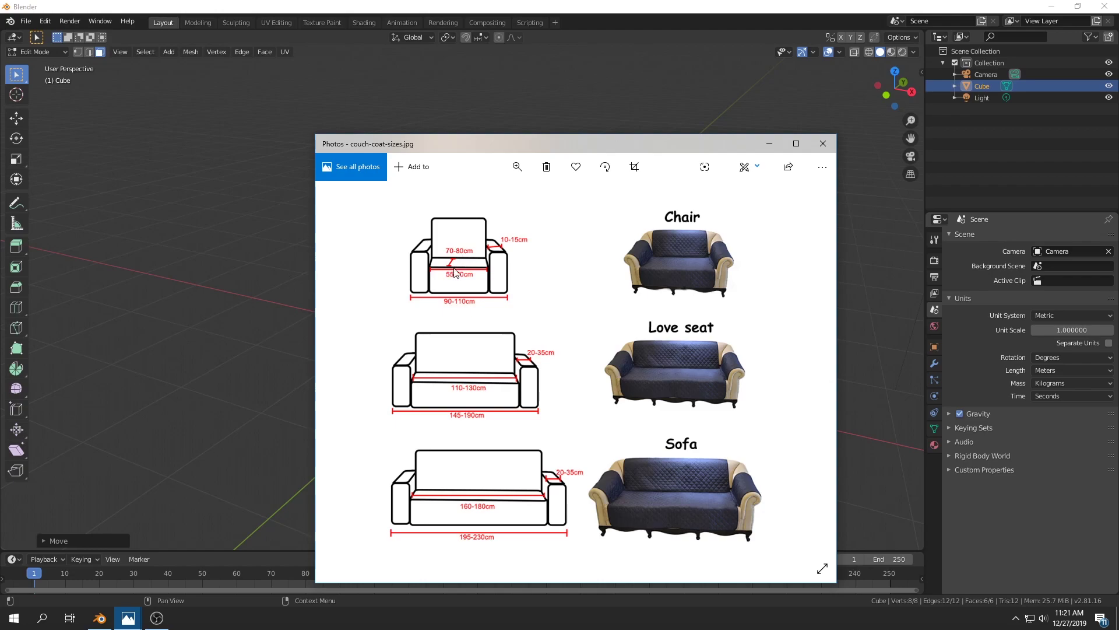
key("alt+Tab")
Step: Move the back (+Y) face of the block forward 1 m along Y to the X axis line
middle_click_drag(506, 239, 446, 311)
left_click(482, 311)
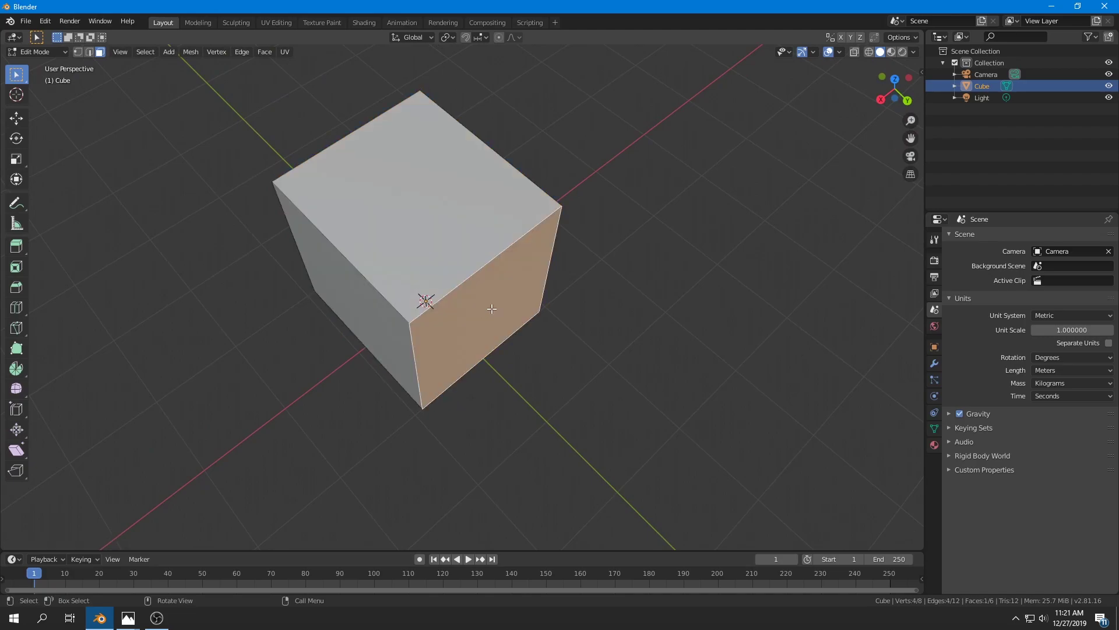
key("KP_7")
key("g")
key("y")
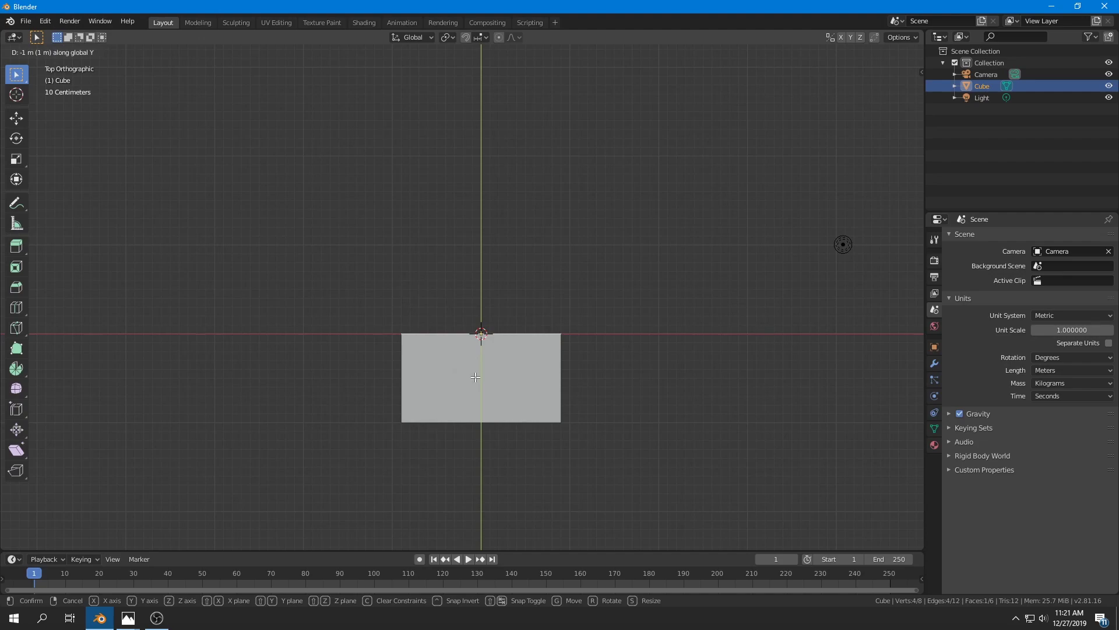
left_click(476, 377)
Step: Move the block's front (-Y) face inward 0.2 m along Y to make the depth 0.8 m
middle_click_drag(541, 400, 553, 343)
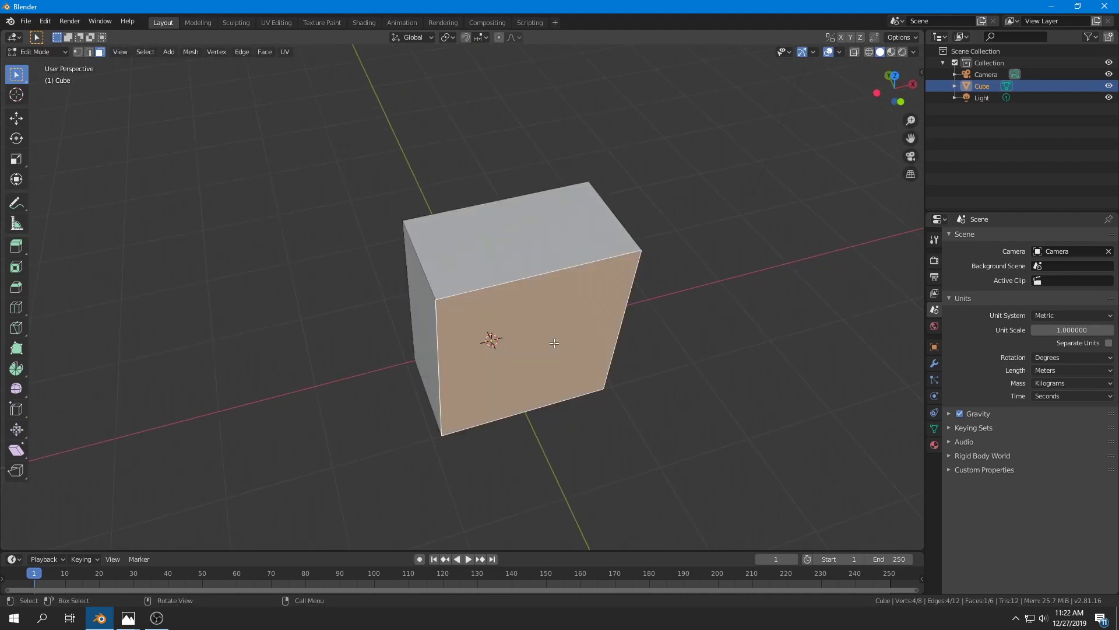
key("KP_7")
key("g")
key("z")
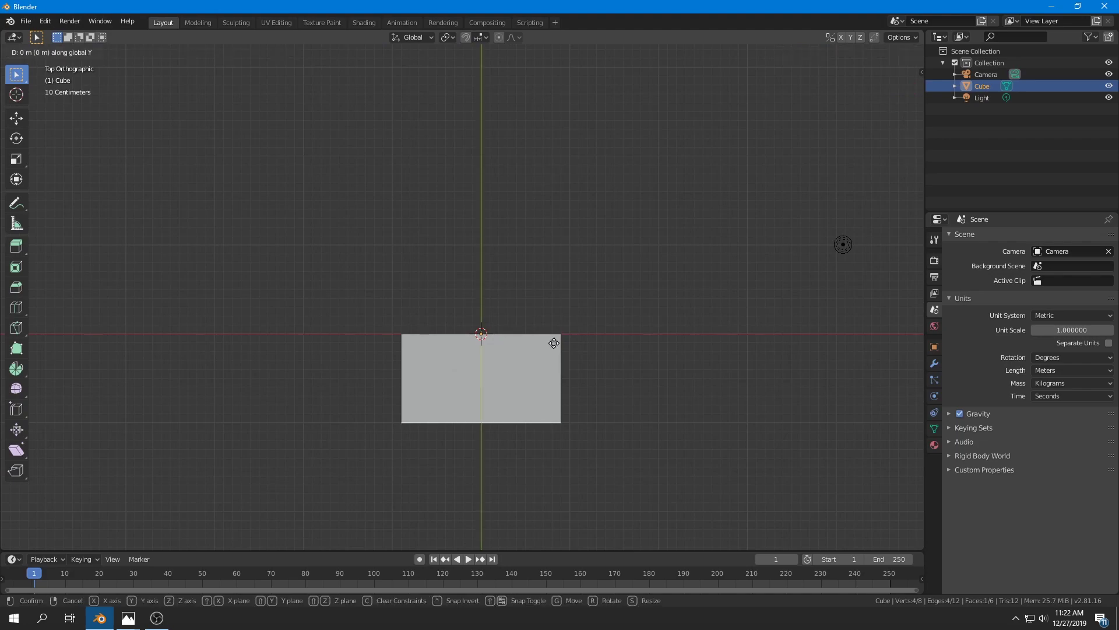
key("y")
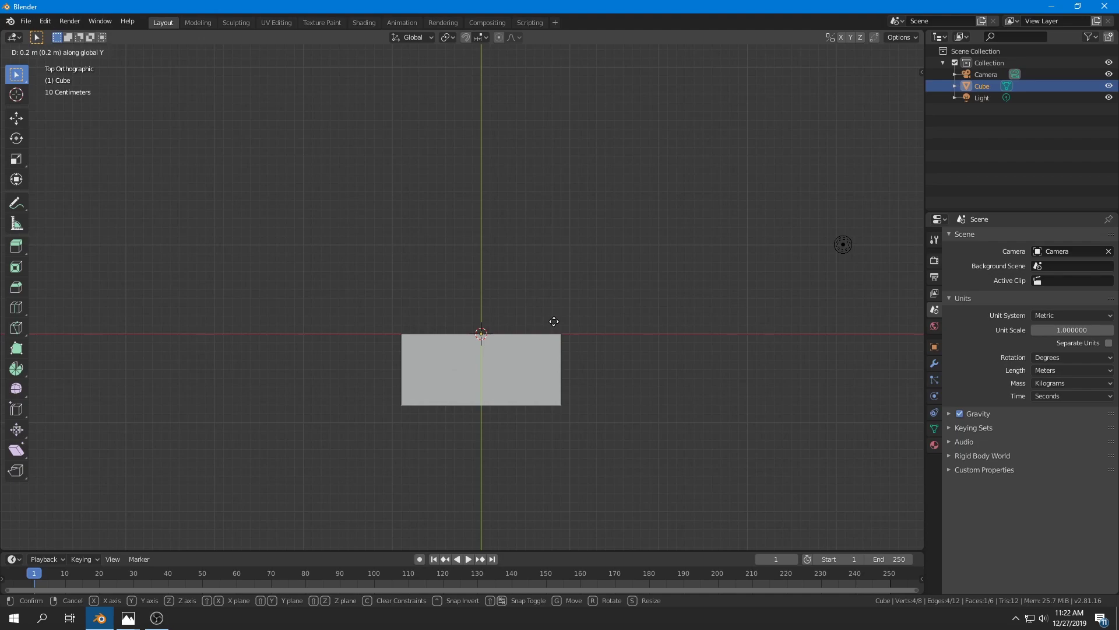
left_click(554, 321)
Step: Lower the block's top face about 1.7 m along Z to make the seat base about 0.3 m high
middle_click_drag(582, 383, 532, 320)
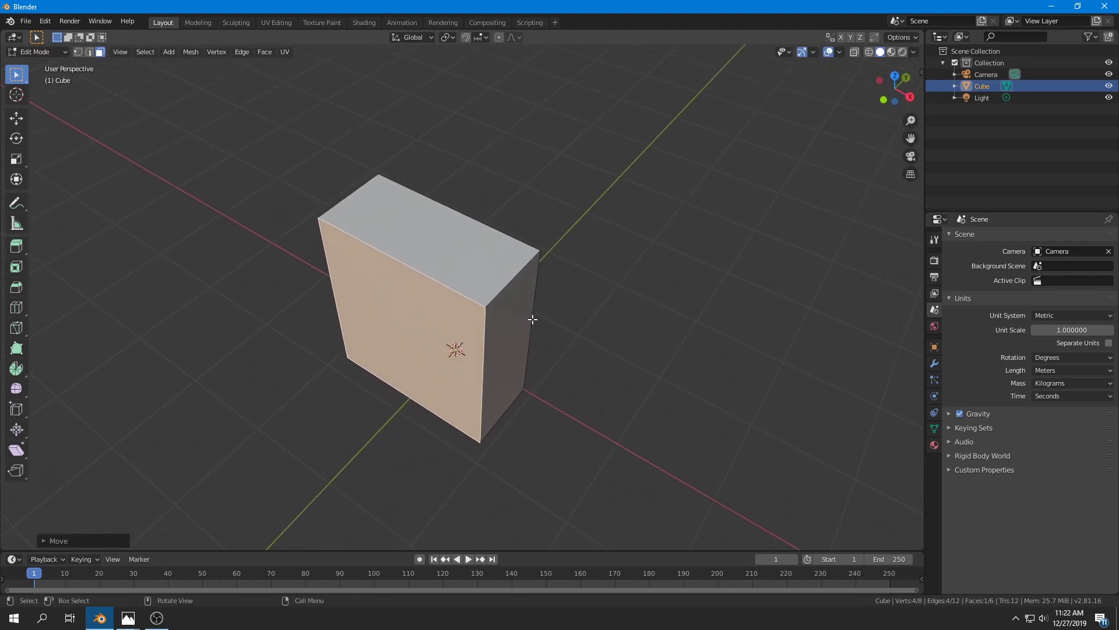
left_click(458, 258)
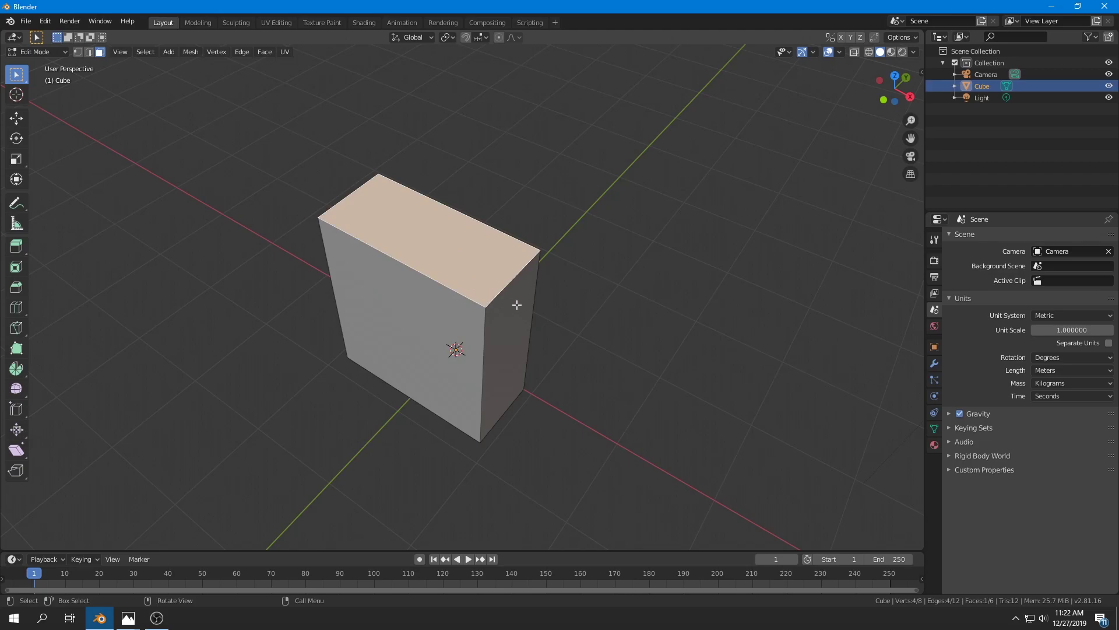
key("KP_1")
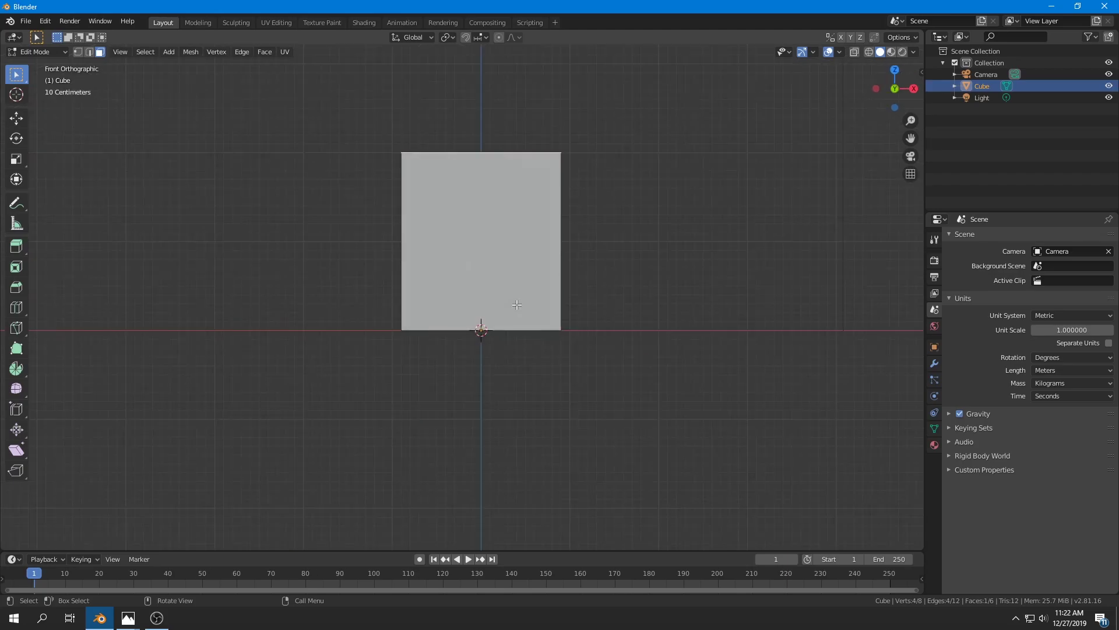
key("g")
key("z")
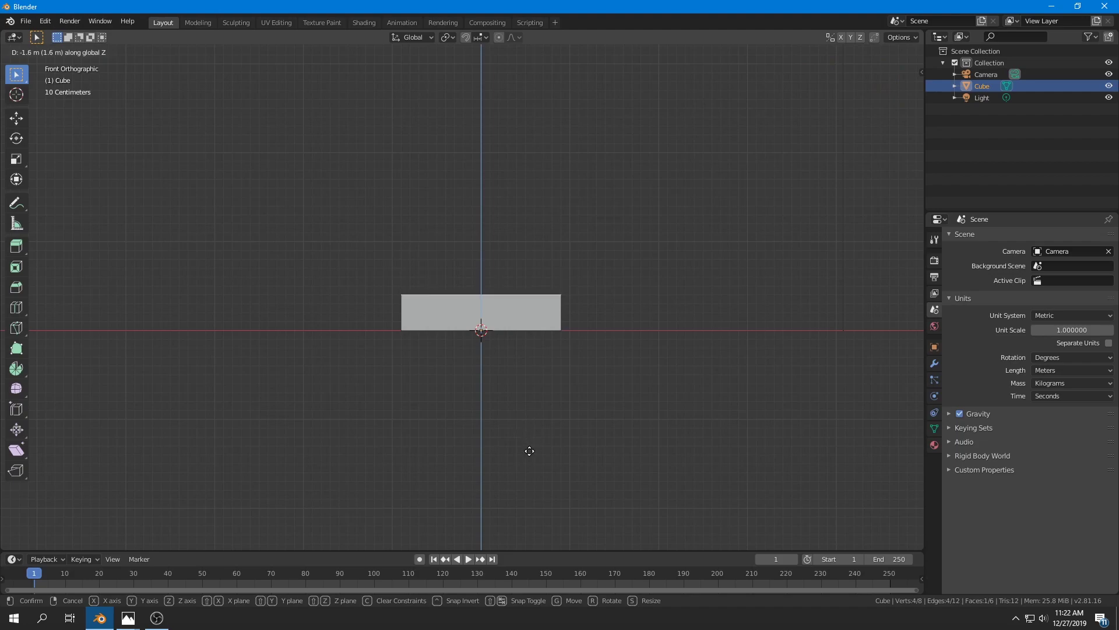
left_click(531, 458)
Step: Try lowering the top face to a base height of about 0.2 m, and raise it back to about 0.3 m
scroll(554, 384, "up", 3)
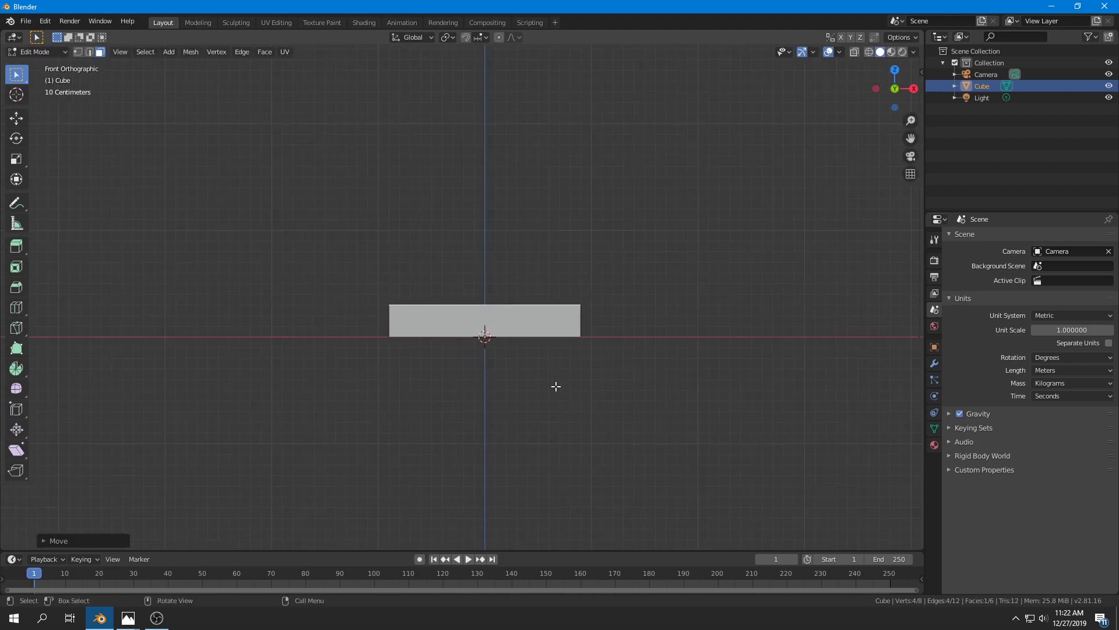
middle_click_drag(596, 321, 580, 345, "shift")
key("g")
key("z")
left_click(579, 355, "ctrl")
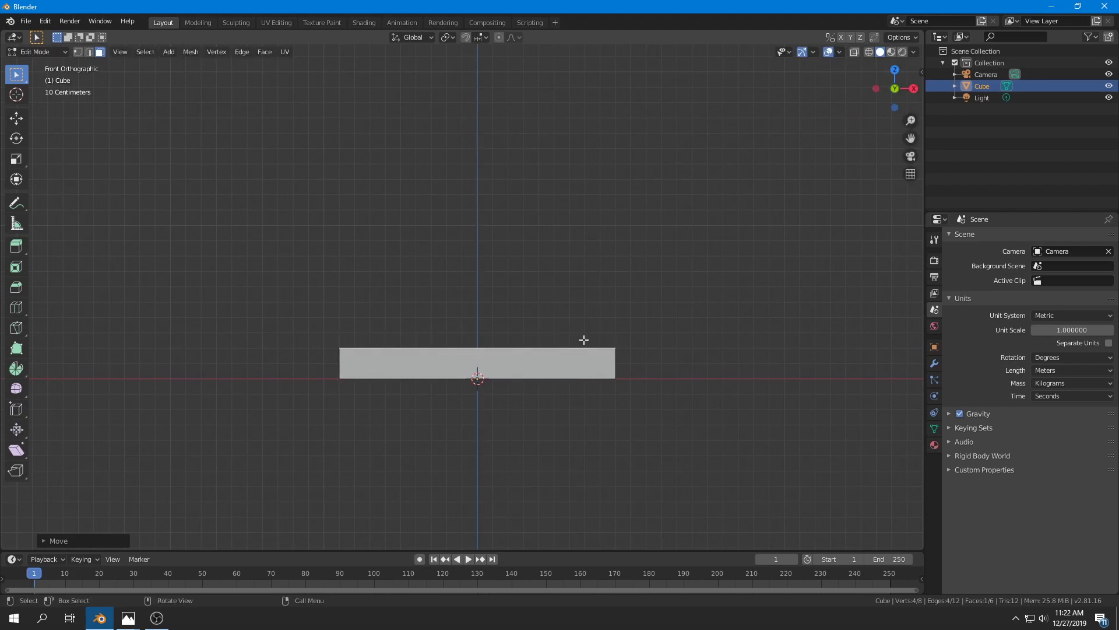
scroll(578, 344, "up", 5)
key("g")
key("z")
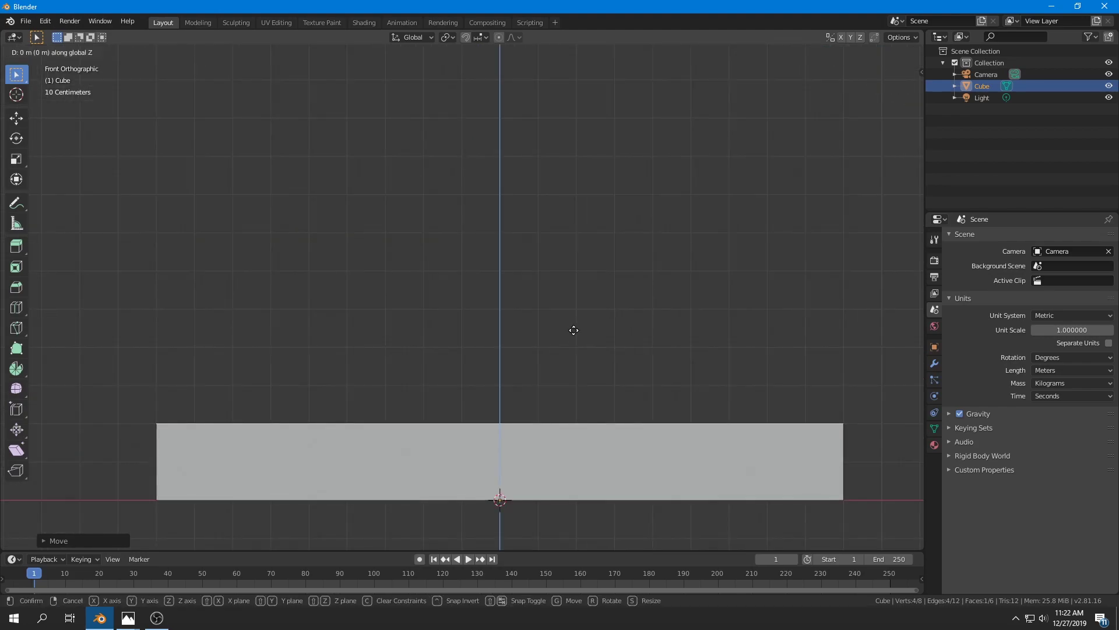
left_click(572, 313)
Step: Lower the top face about 0.05 m along Z to make the seat base about 0.25 m high
middle_click_drag(572, 313, 545, 313, "shift")
scroll(524, 323, "up", 2)
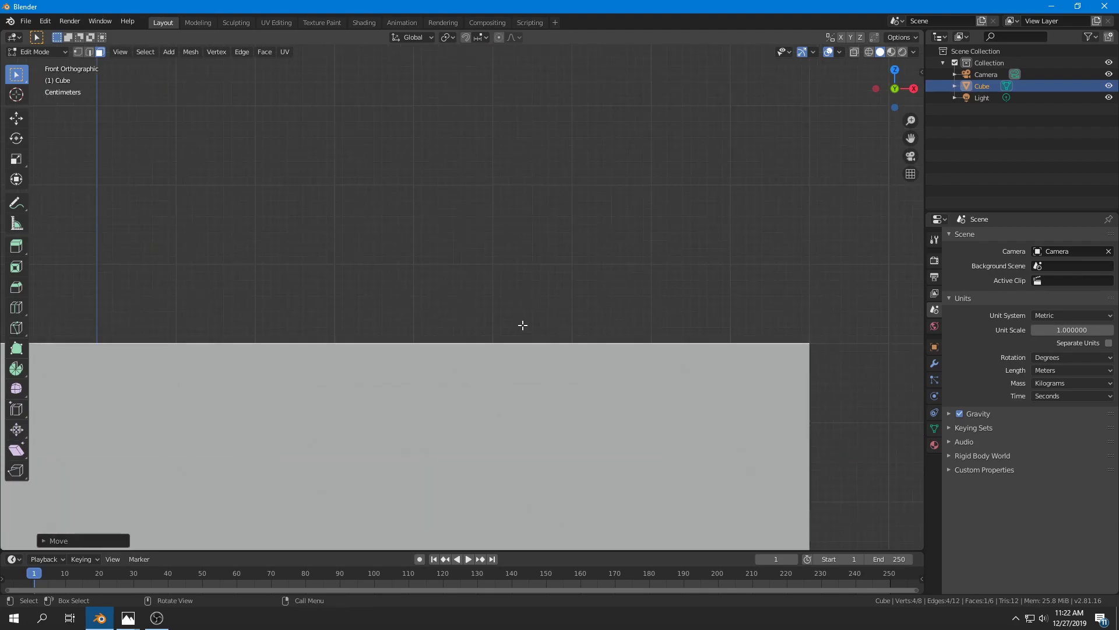
key("g")
key("z")
left_click(525, 377)
scroll(477, 338, "down", 5)
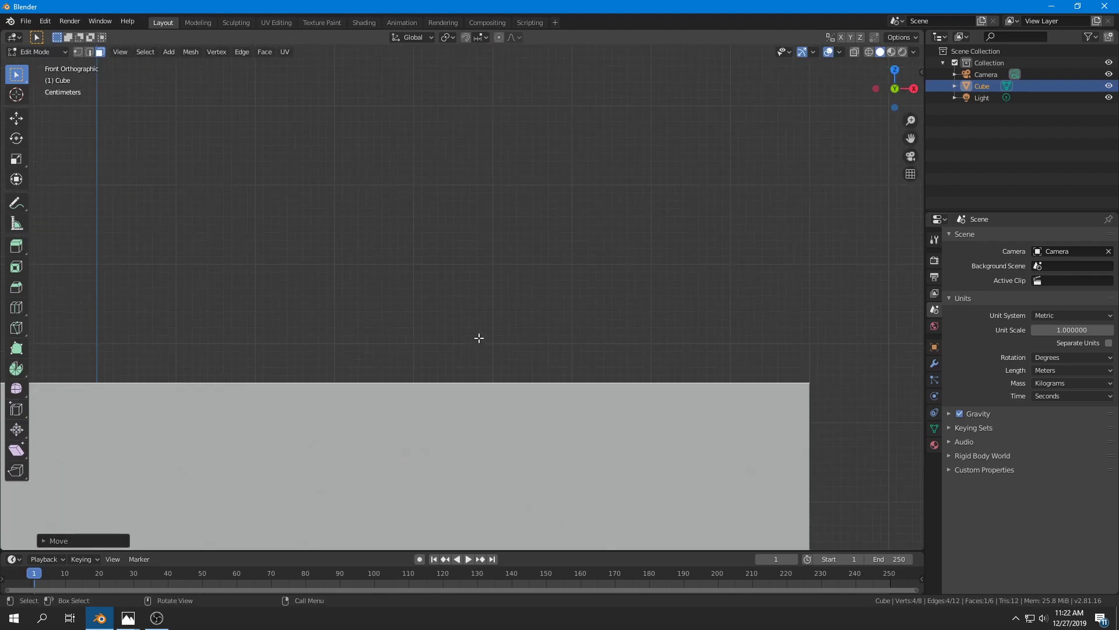
Step: Save the project to the Desktop as couch.blend
key("ctrl+s")
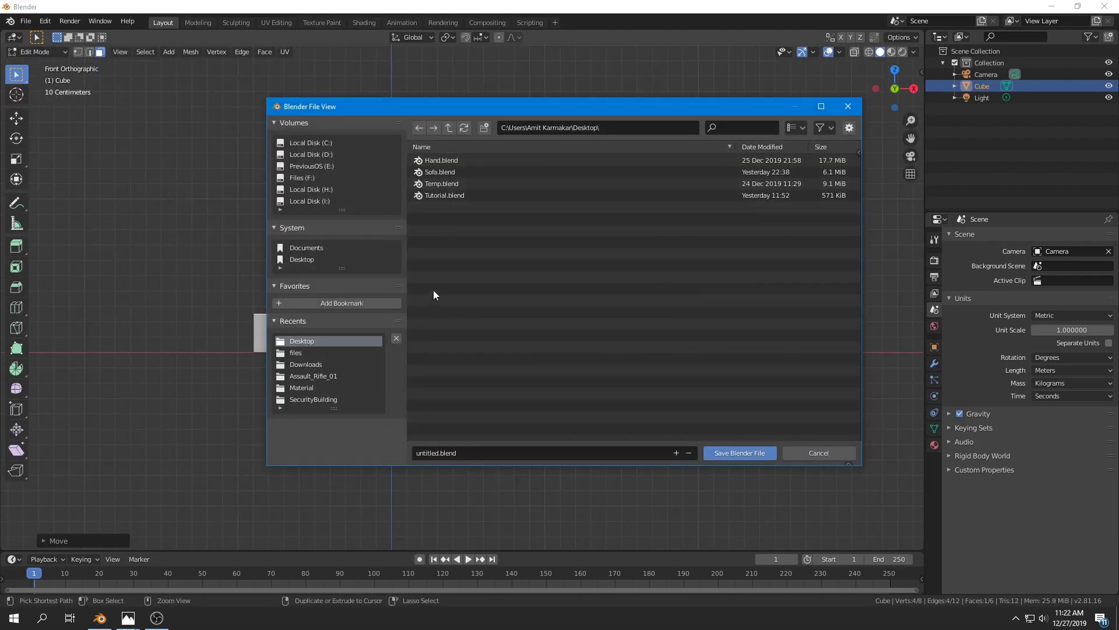
left_click(492, 450)
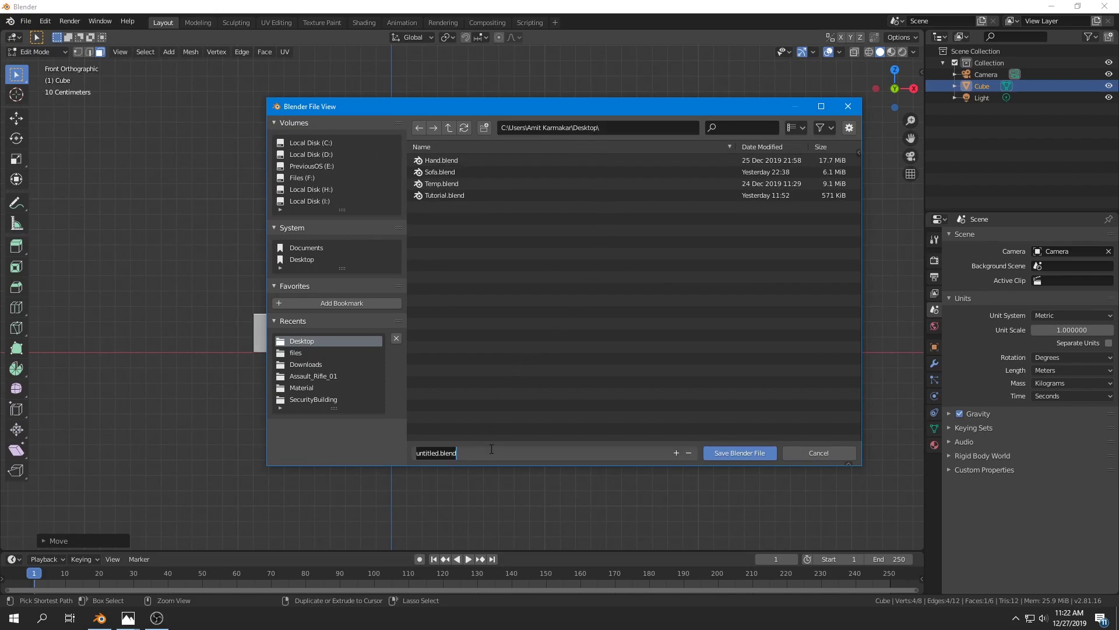
type("couch")
key("Return")
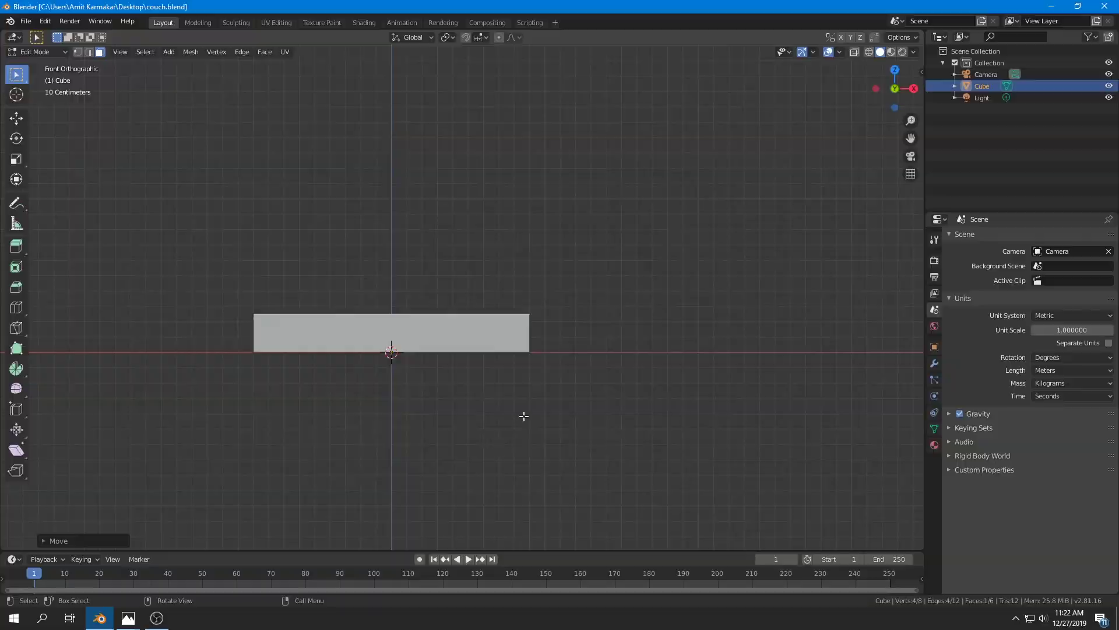
Step: Nudge the seat base's top face slightly lower along Z and save the file
scroll(473, 352, "up", 7)
key("g")
key("z")
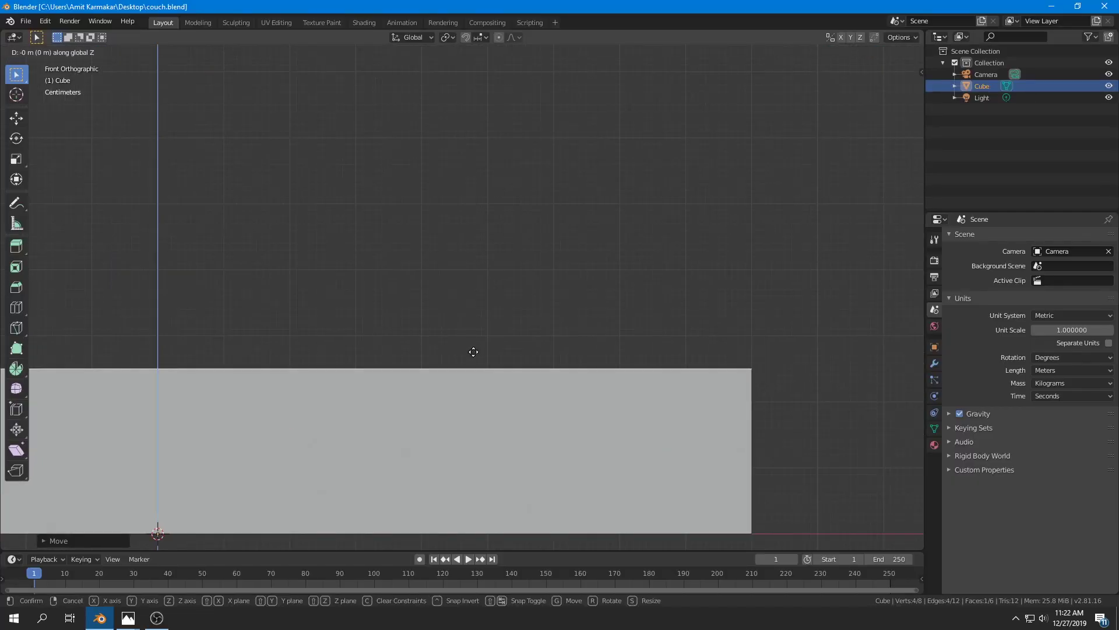
left_click(467, 373)
key("ctrl+s")
Step: Duplicate the seat base's +X side face in place, separate the copy into its own object, and return to Object Mode
middle_click_drag(467, 372, 373, 328)
scroll(447, 357, "down", 5)
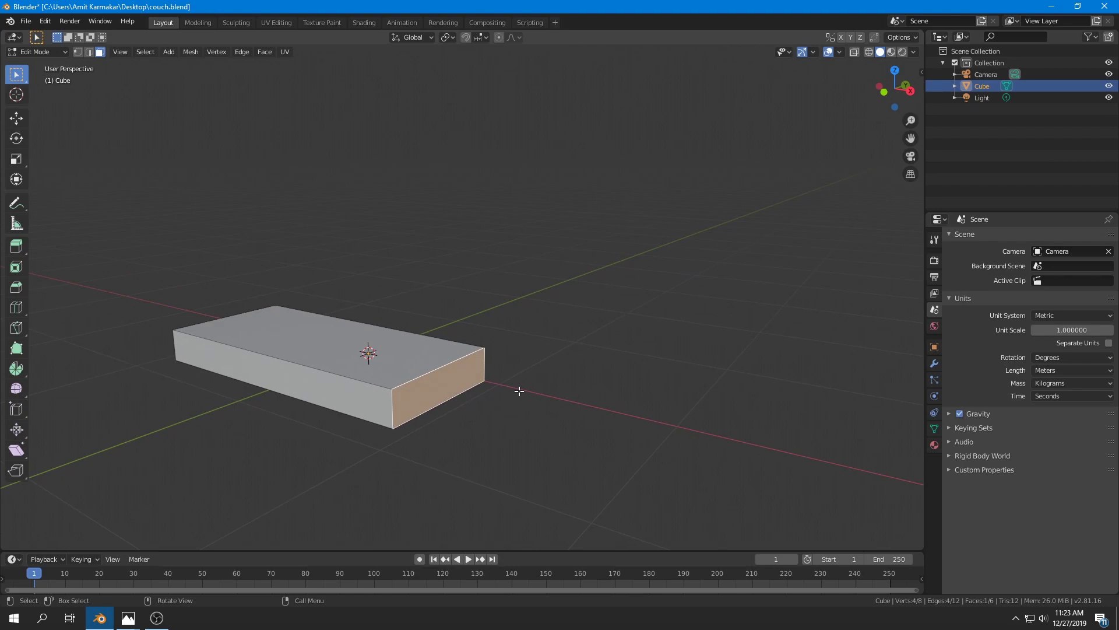
key("shift+d")
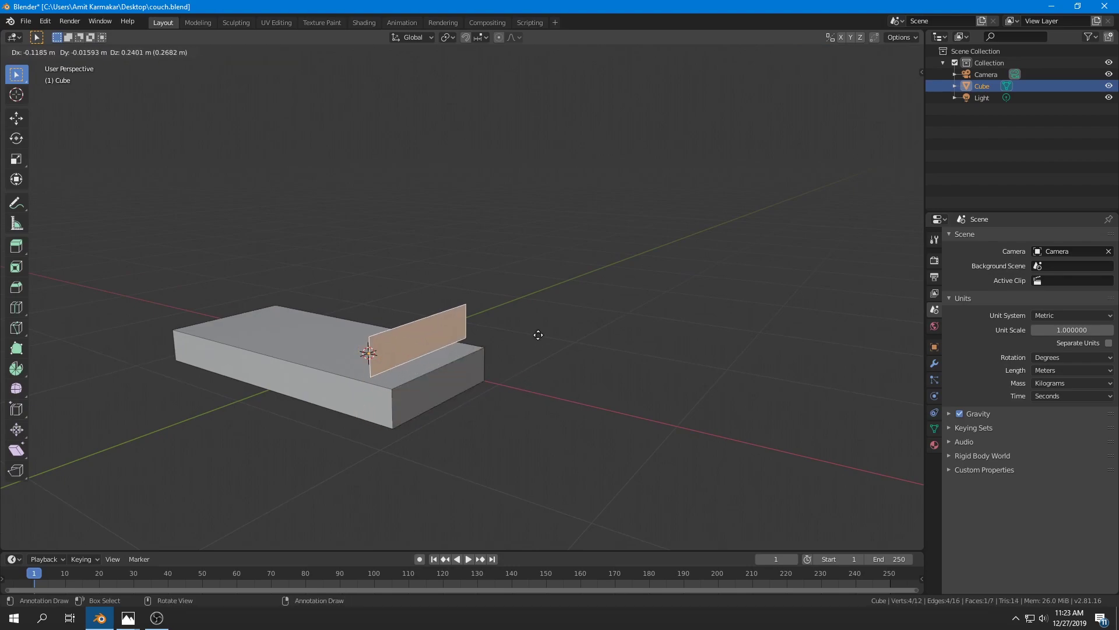
right_click(552, 335)
key("p")
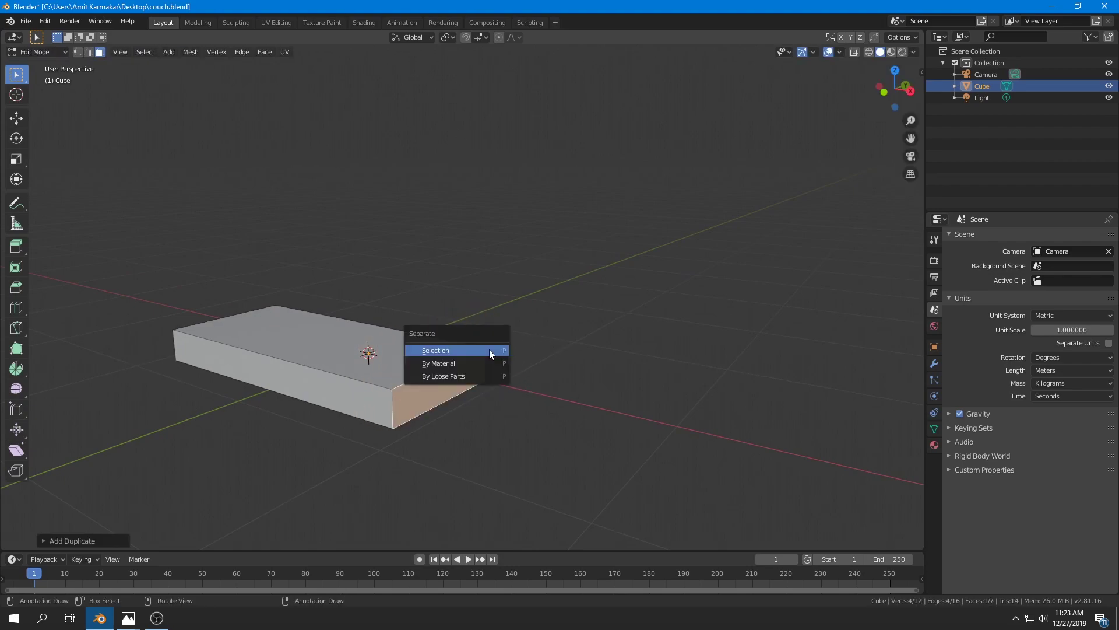
left_click(489, 350)
key("Tab")
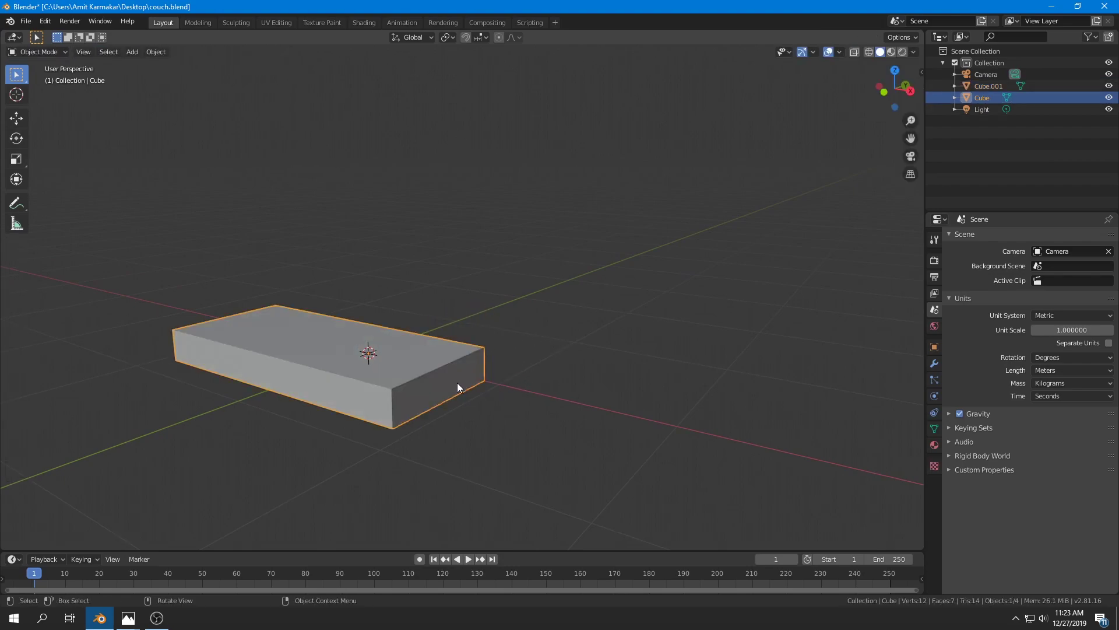
Step: Extrude the separated side face about 0.2 m outward along X to form the armrest's thickness
left_click(447, 385)
key("g")
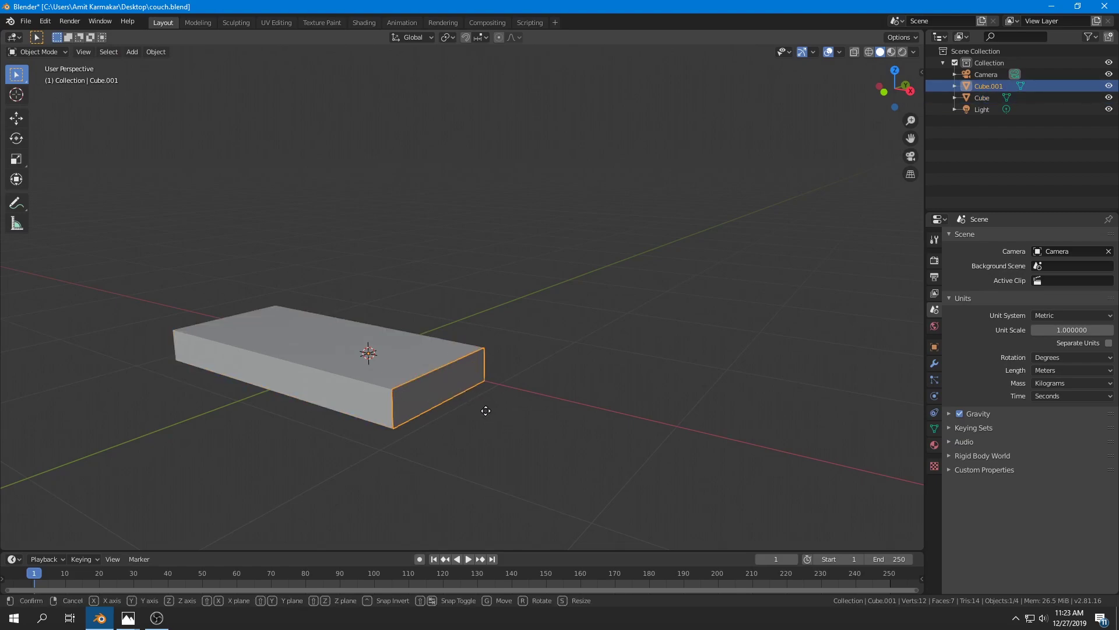
right_click(501, 355)
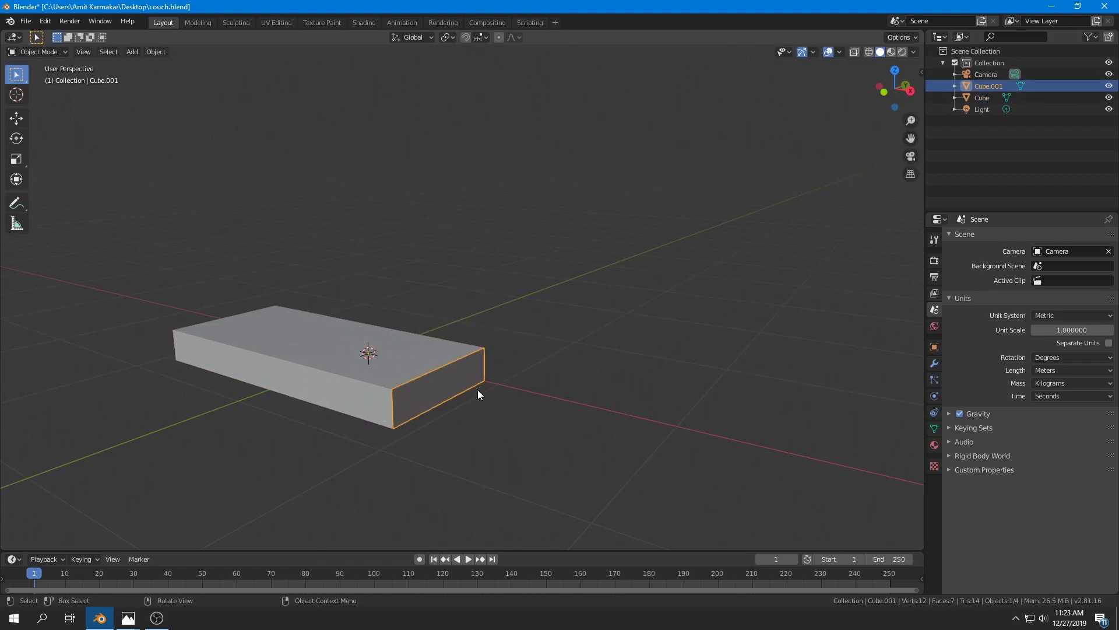
key("Tab")
left_click(464, 375)
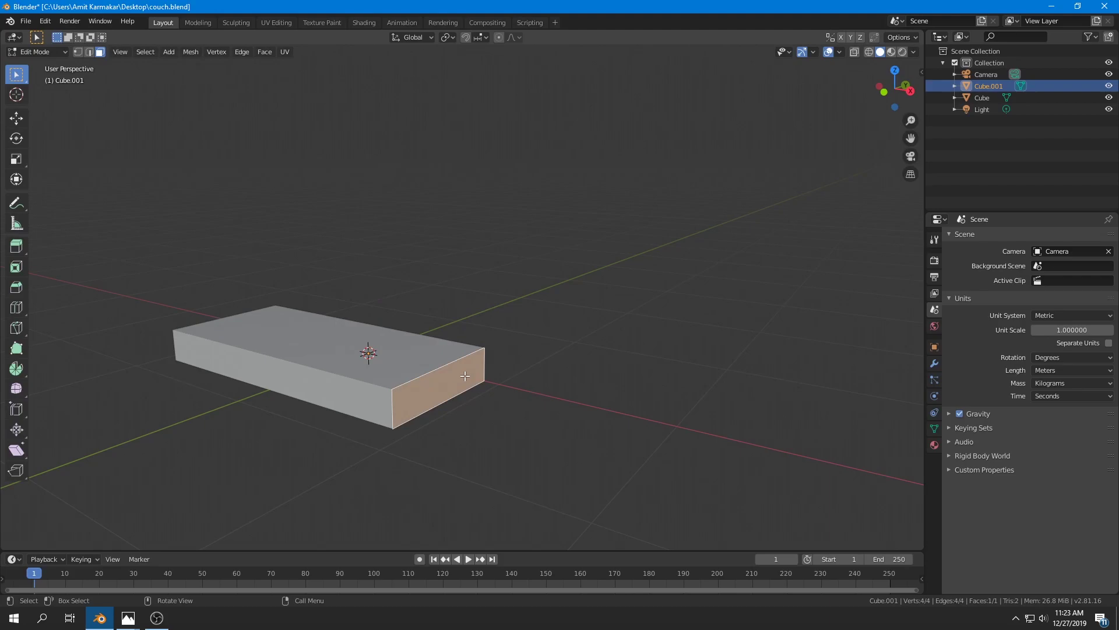
key("KP_7")
scroll(465, 376, "up", 3)
middle_click_drag(589, 377, 465, 274, "shift")
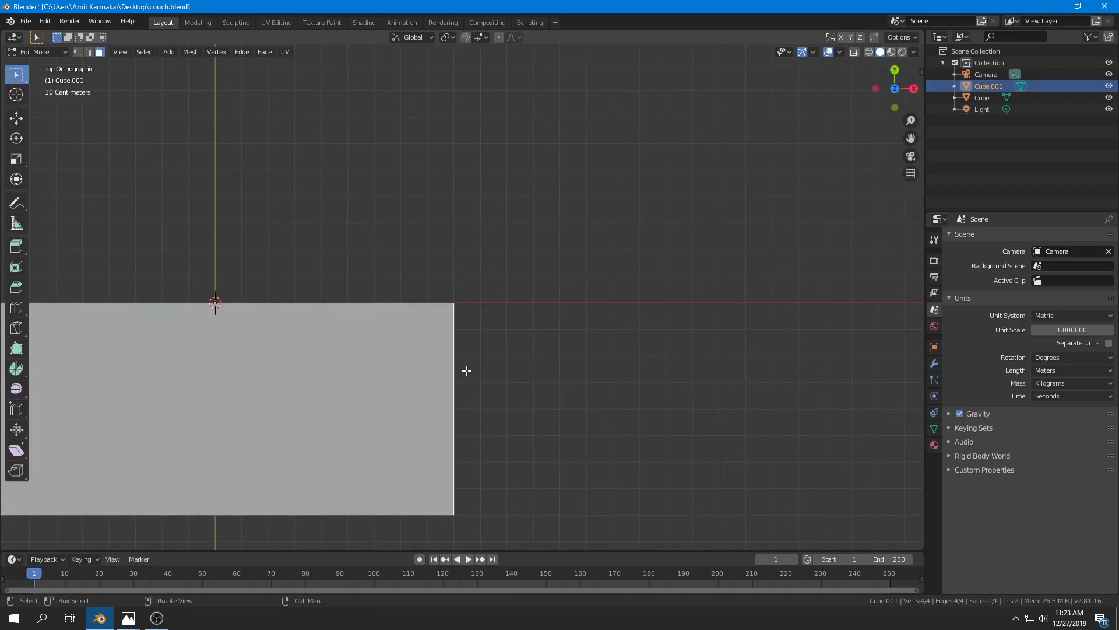
key("e")
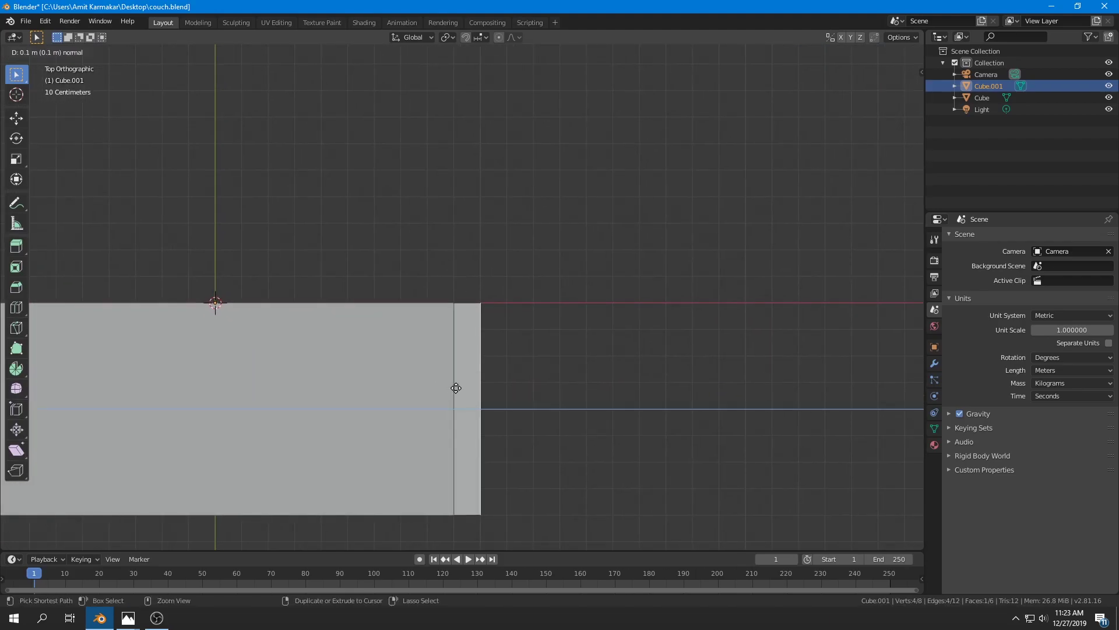
left_click(472, 387)
Step: Extrude the armrest's rear end face about 0.2 m backward along Y, past the seat base, to form the back corner
middle_click_drag(472, 387, 387, 361)
scroll(388, 361, "up", 3)
left_click(452, 346)
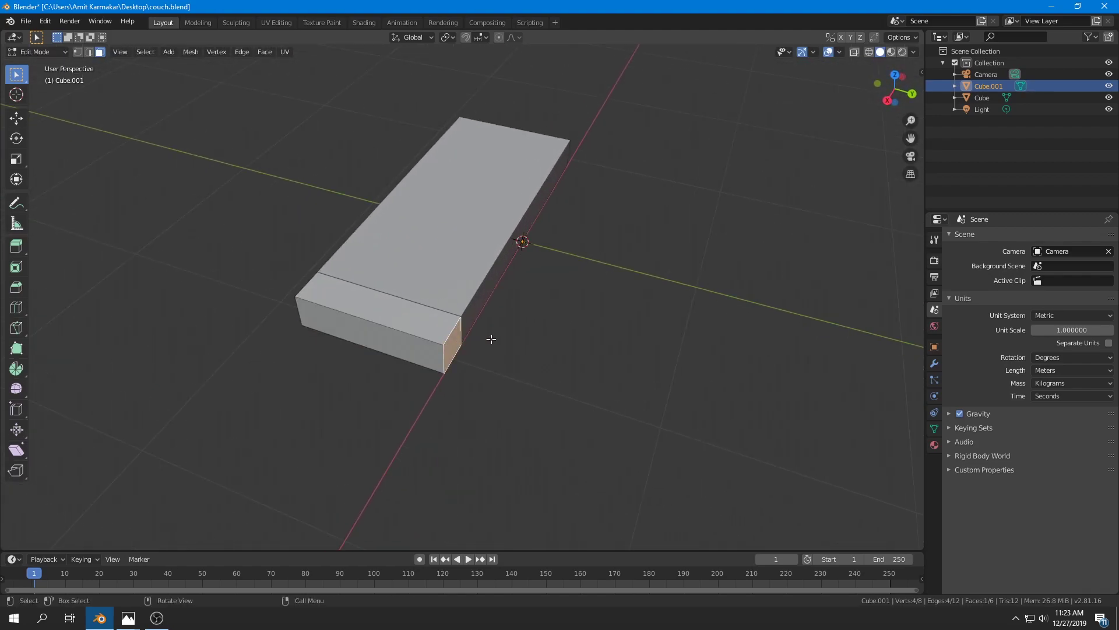
key("KP_7")
scroll(492, 339, "up", 2)
key("e")
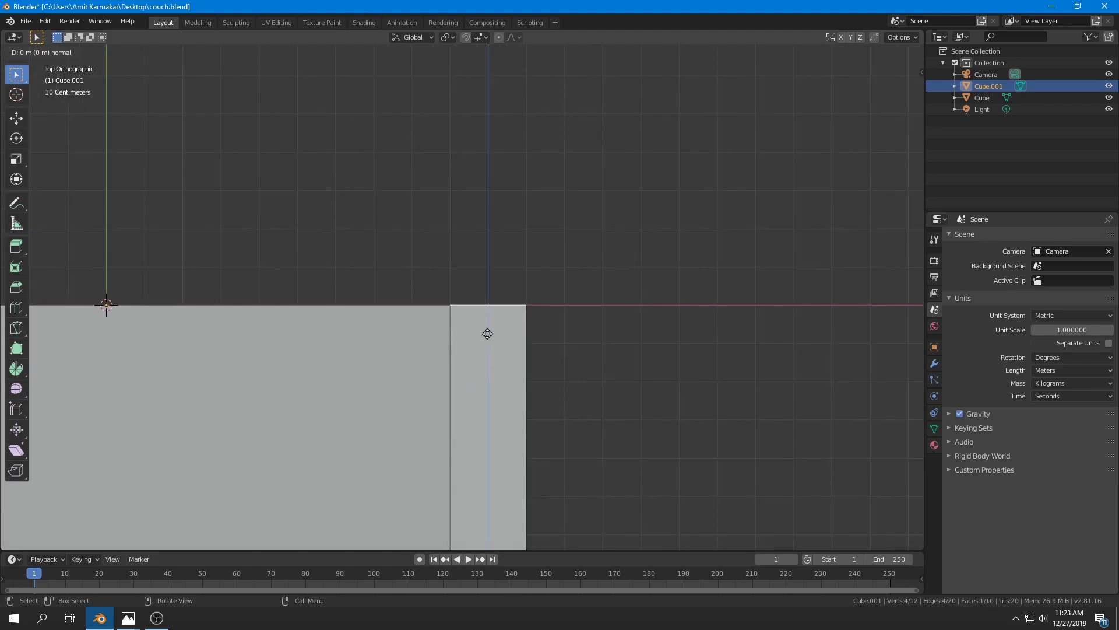
left_click(482, 264)
Step: Extrude the back corner's inner face 0.9 m along X to the seat's centre line to form half the backrest
middle_click_drag(368, 295, 613, 386)
left_click(440, 324)
key("KP_7")
scroll(440, 327, "down", 4)
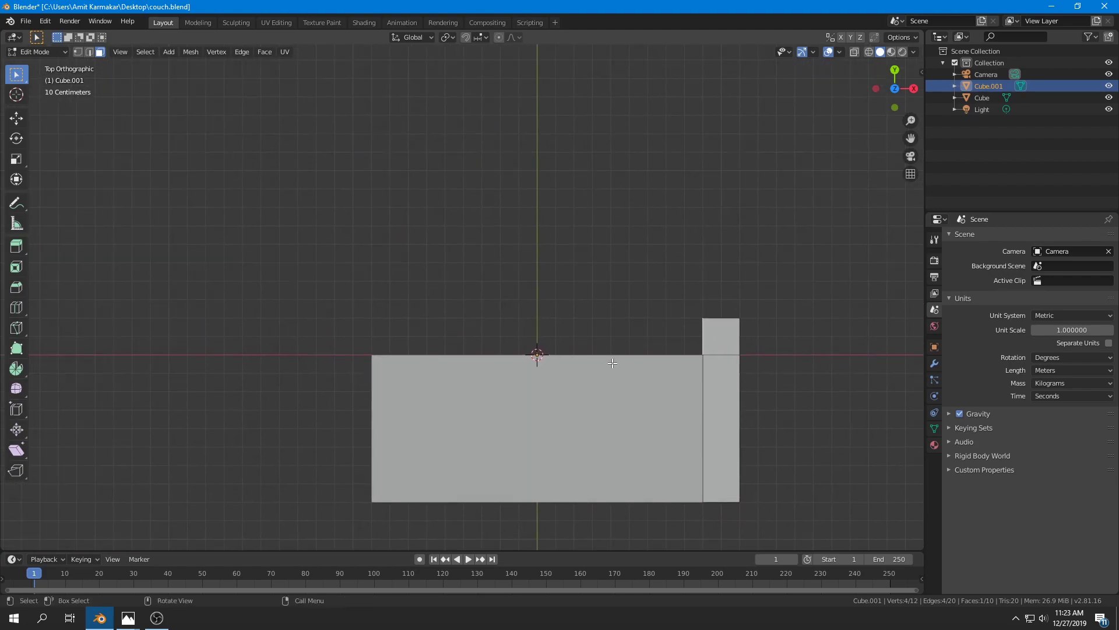
key("e")
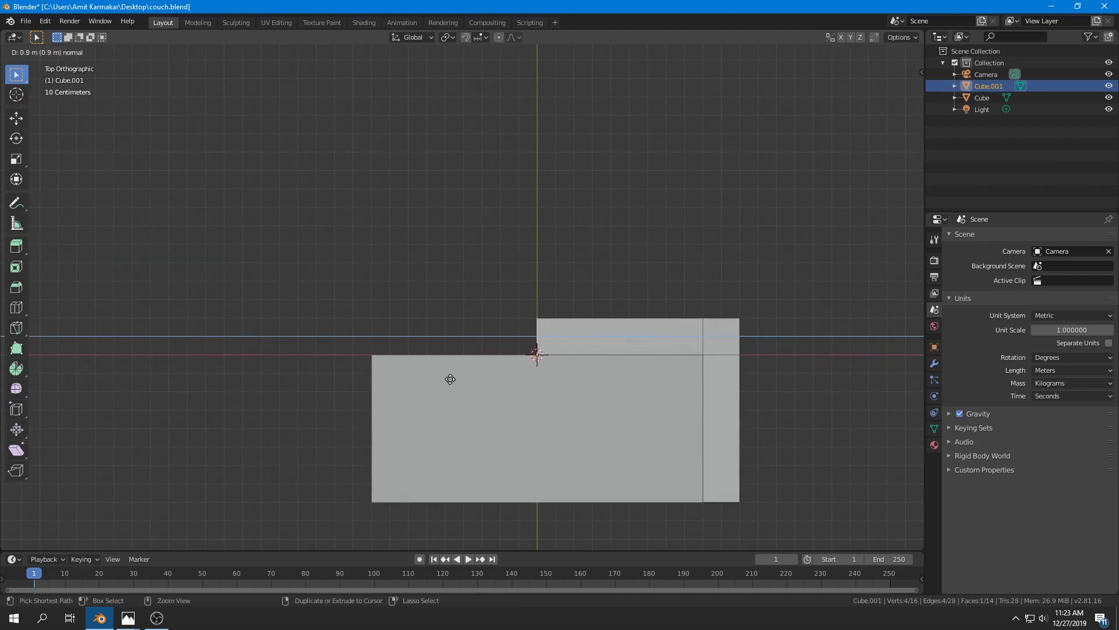
left_click(449, 380)
Step: Delete the backrest's end face at the centre line
middle_click_drag(449, 379, 514, 349)
scroll(515, 349, "up", 1)
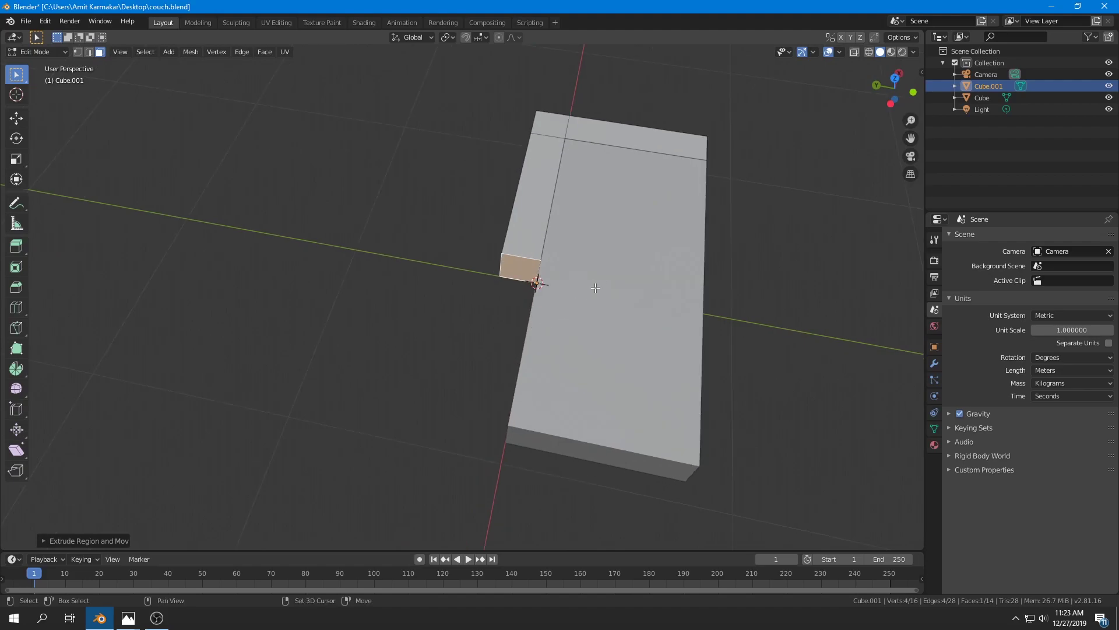
middle_click_drag(564, 293, 494, 360, "shift")
key("x")
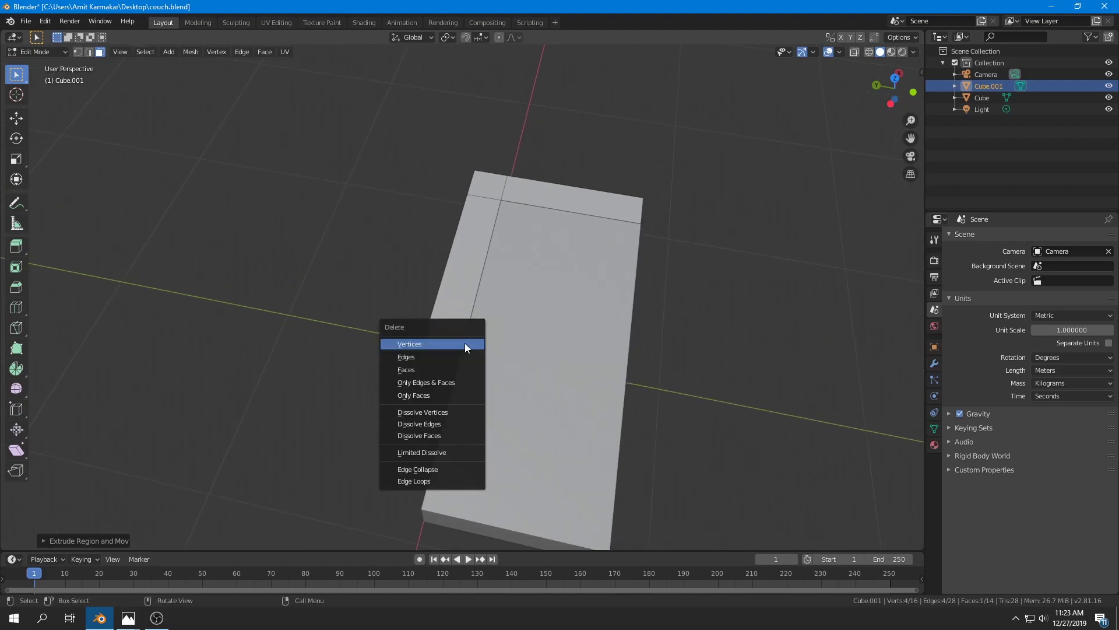
left_click(417, 371)
Step: Add a Mirror modifier across X to the arm-and-backrest object in Object Mode and save the file
key("Tab")
left_click(935, 363)
left_click(971, 239)
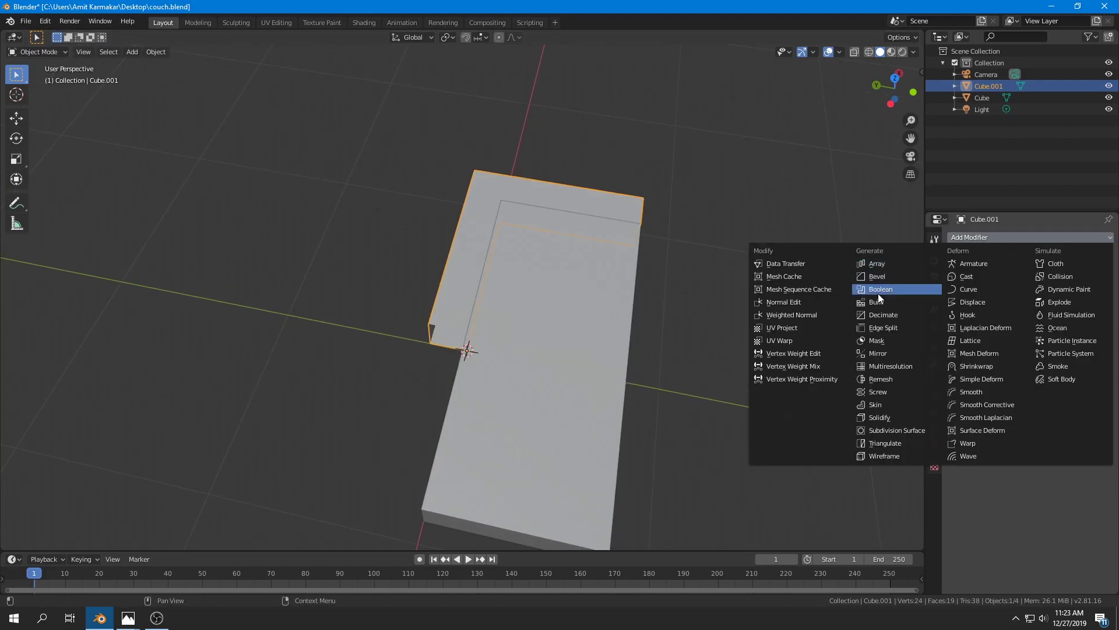
left_click(891, 352)
middle_click_drag(797, 377, 557, 431)
key("ctrl+s")
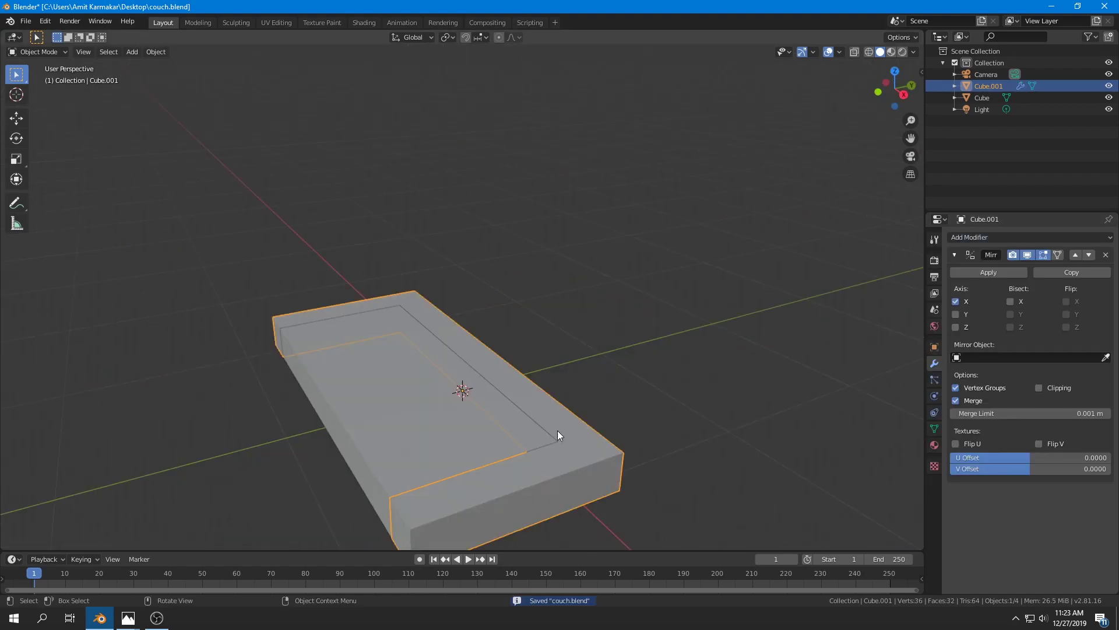
Step: Raise the top faces of the armrest, back corner and backrest 0.4 m along Z
key("Tab")
left_click(561, 456)
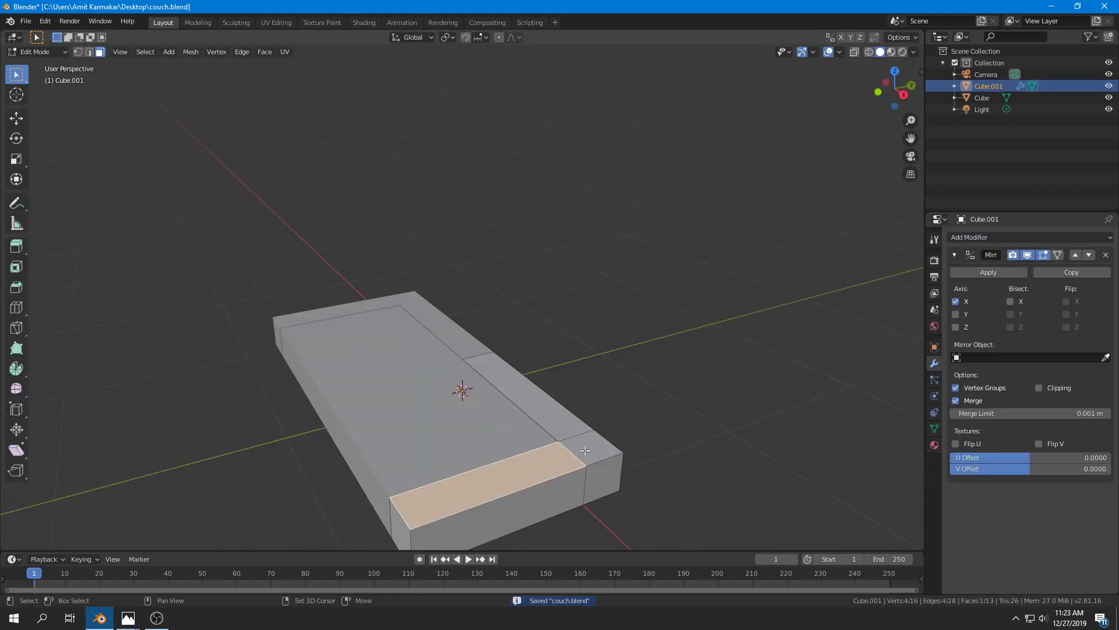
left_click(587, 450, "shift")
left_click(554, 412, "shift")
scroll(589, 424, "down", 3)
key("KP_1")
key("e")
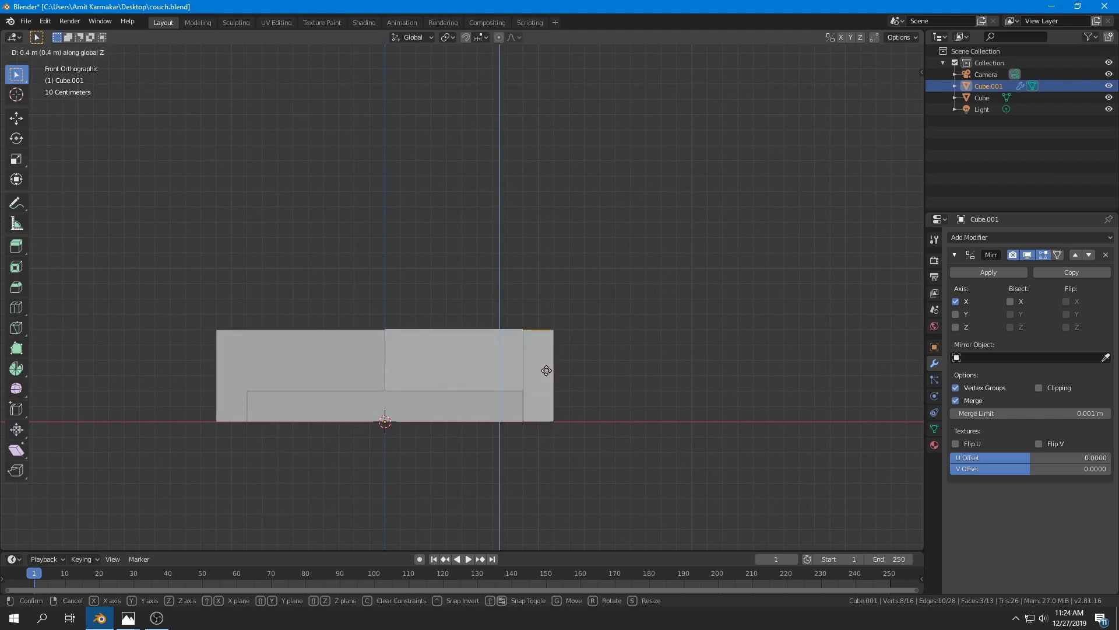
left_click(545, 370)
Step: Compare the proportions of the blocked-out couch with the three-seat sofa reference photo
middle_click_drag(545, 370, 589, 402)
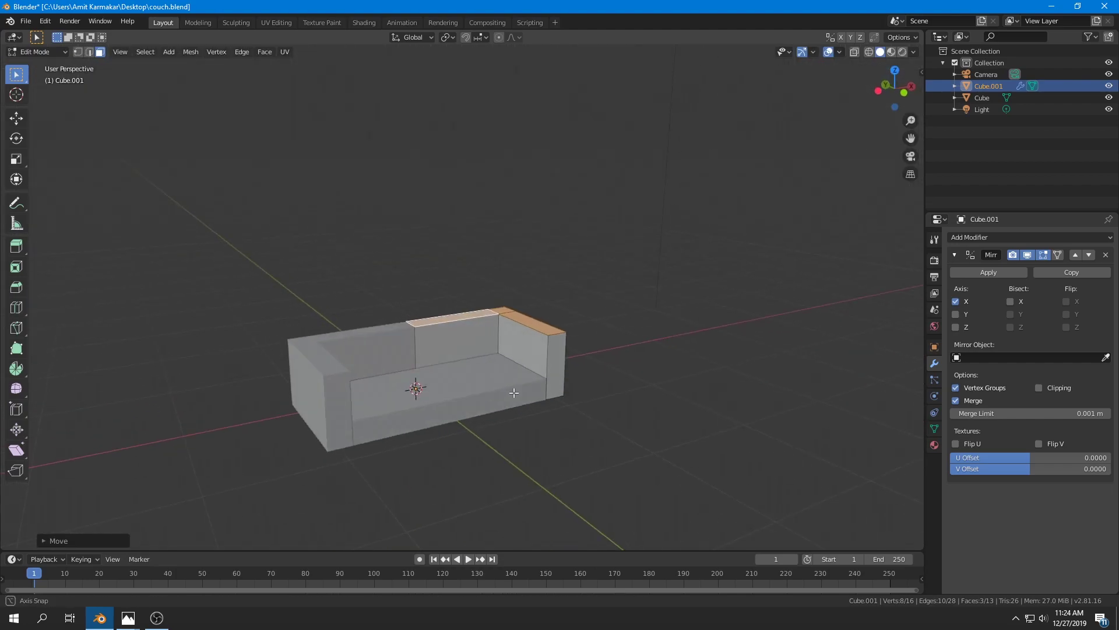
key("alt+Tab")
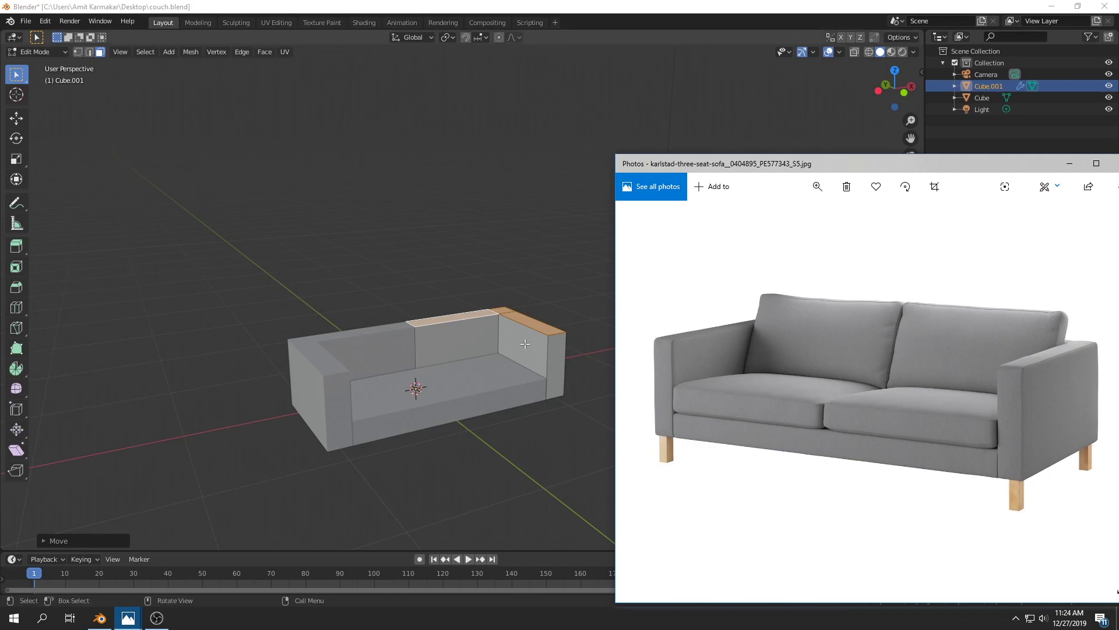
middle_click_drag(517, 344, 475, 334)
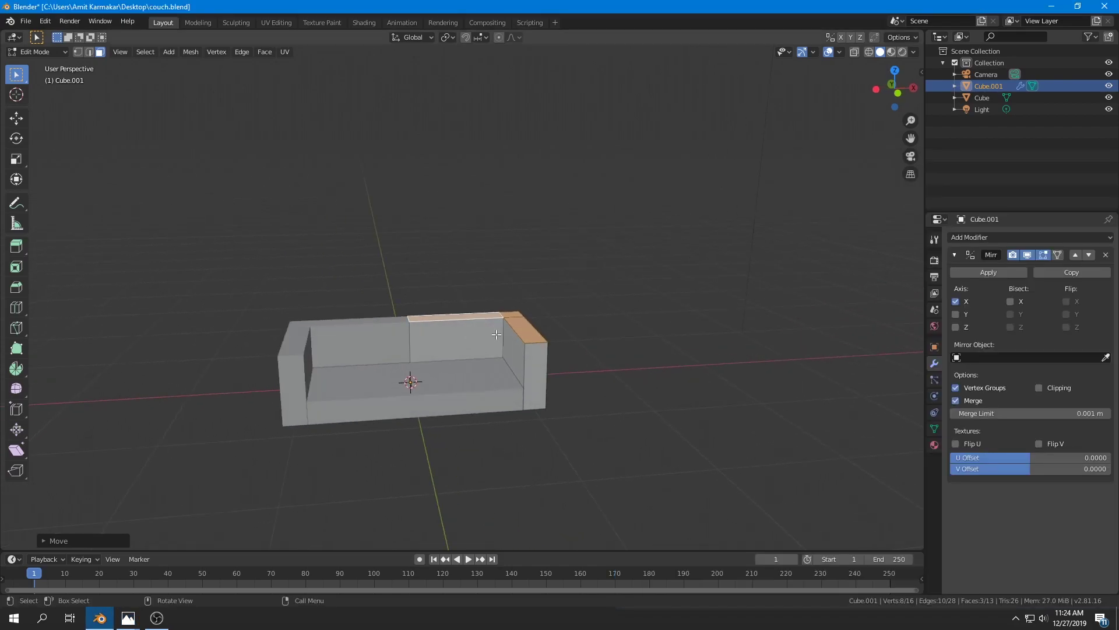
key("KP_1")
scroll(496, 334, "up", 4)
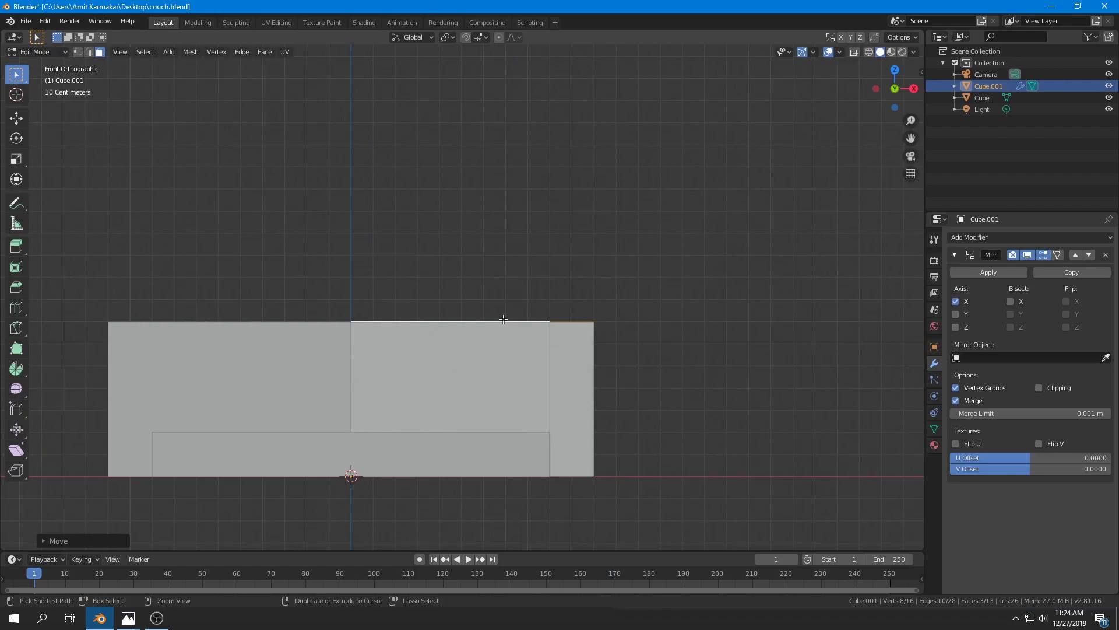
scroll(503, 319, "down", 2)
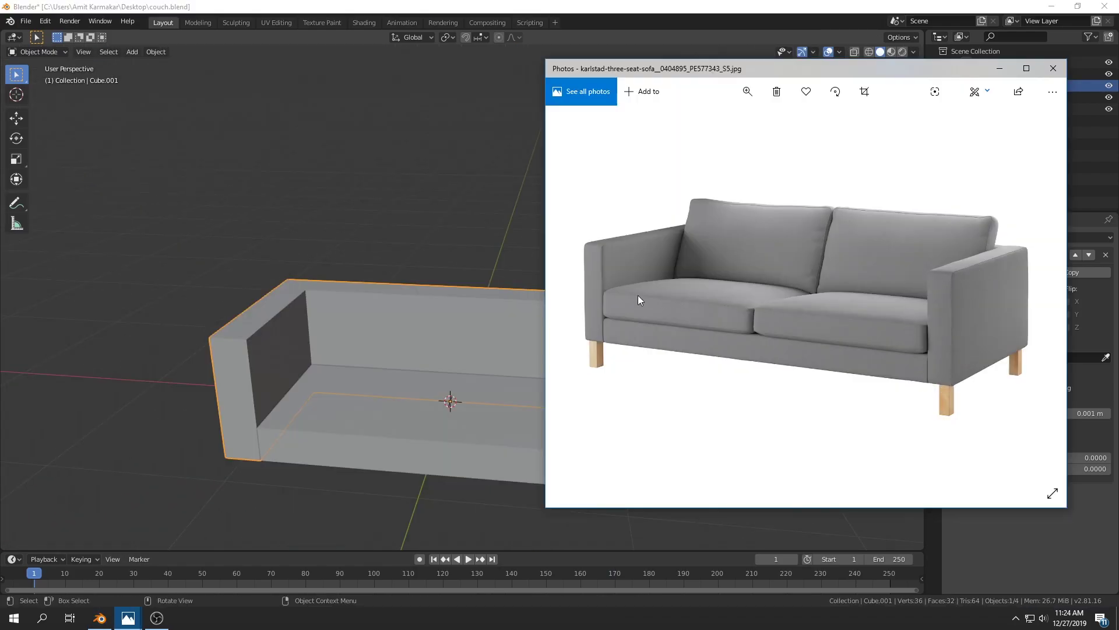
Step: Add a Subdivision Surface modifier to the arm-and-backrest object and set its viewport subdivisions to 3
left_click(402, 396)
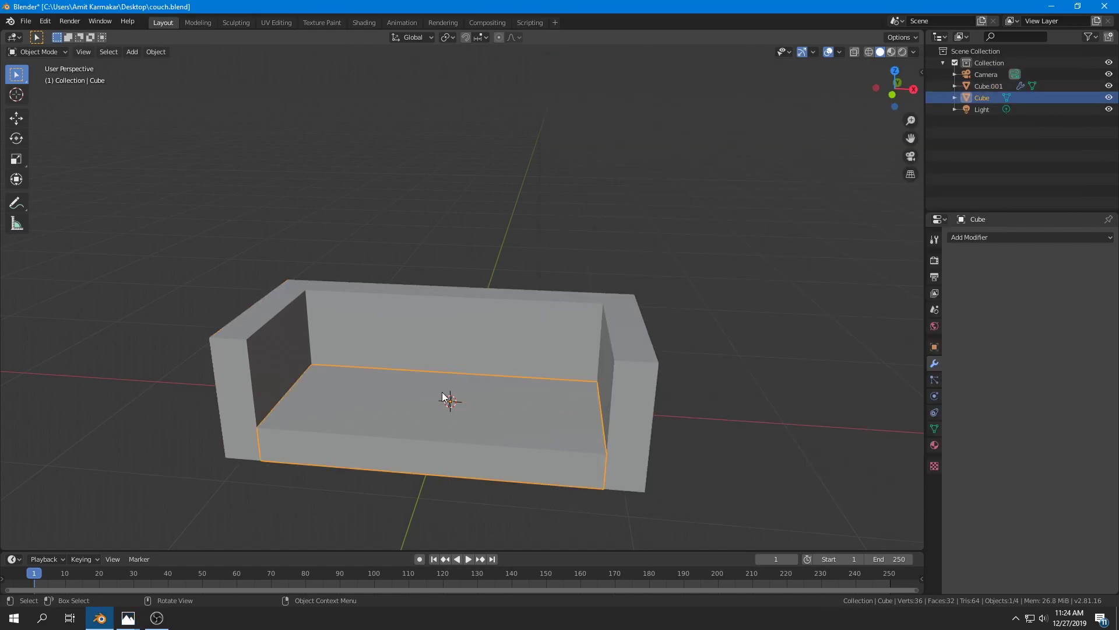
left_click(645, 365)
left_click(963, 238)
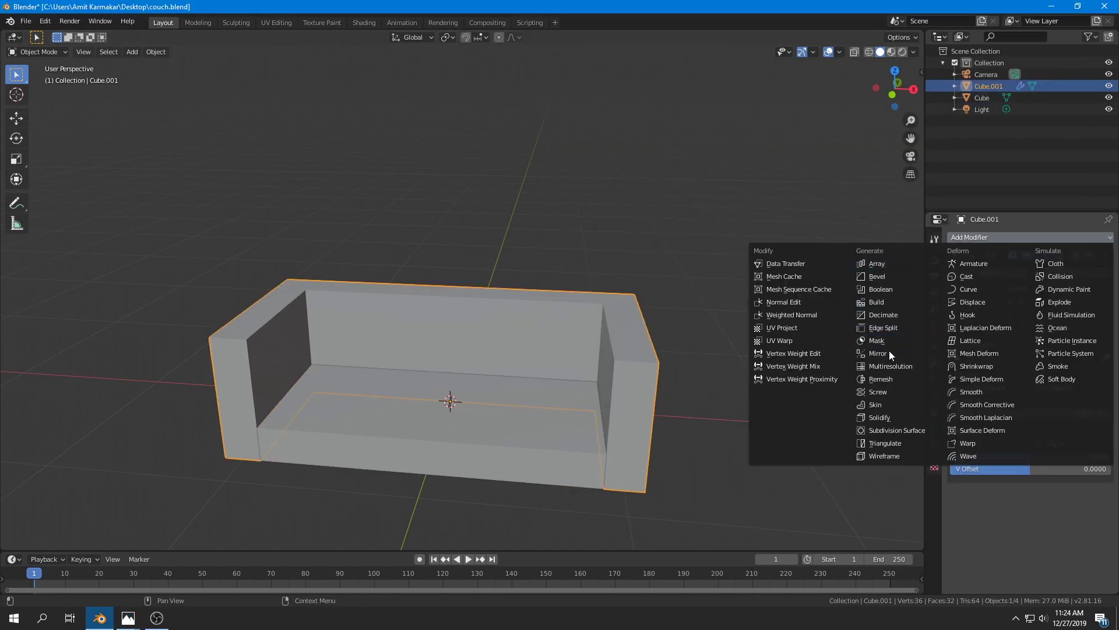
left_click(901, 429)
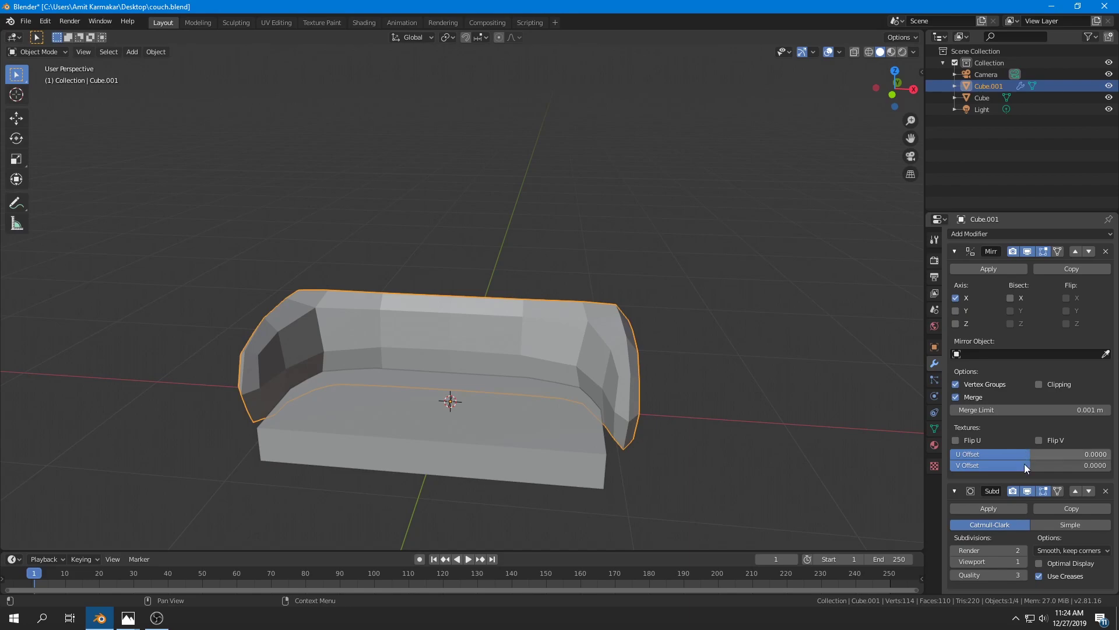
left_click(1023, 561)
left_click(1023, 561)
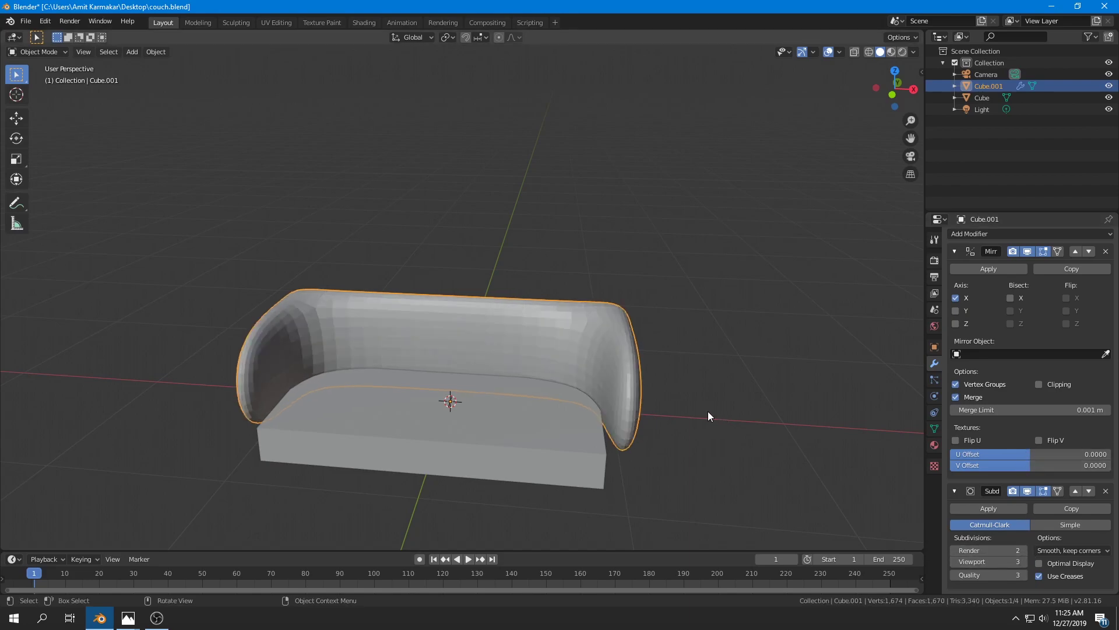
Step: Add pairs of loop cuts across the armrest's length and height, scaling them apart along Y and Z toward the outer edges
middle_click_drag(708, 411, 627, 405)
key("Tab")
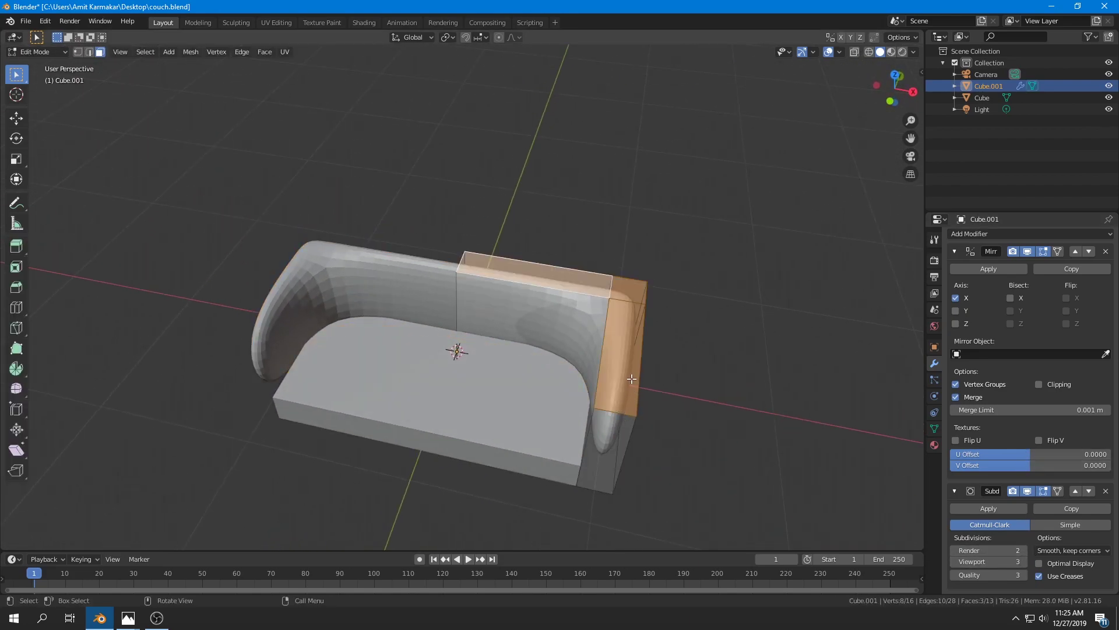
key("ctrl+r")
scroll(638, 381, "up", 1)
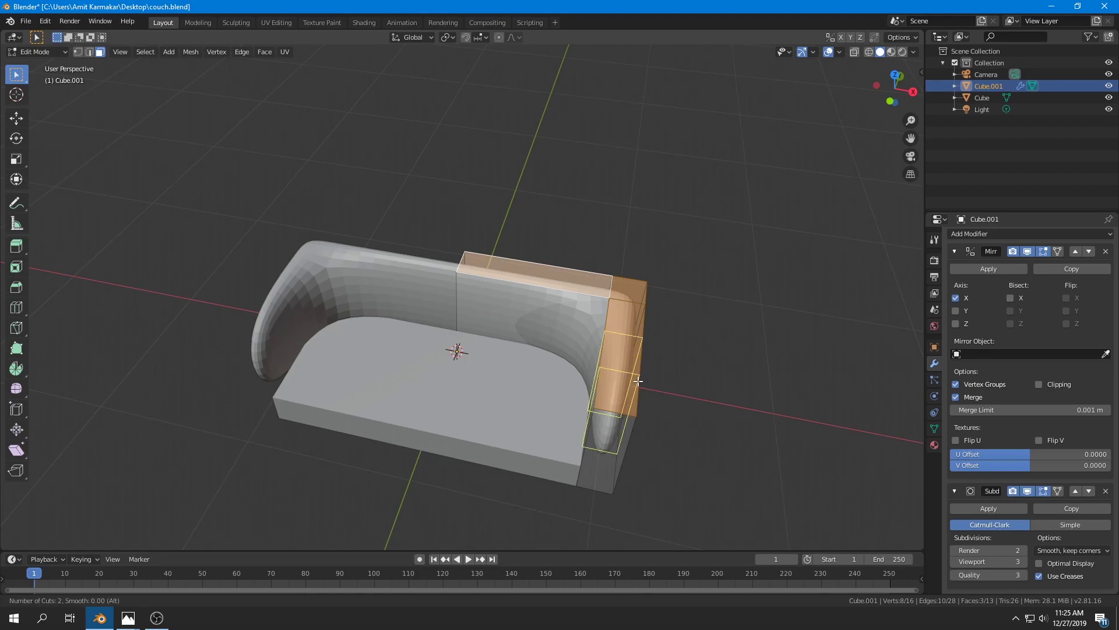
left_click(638, 380)
right_click(638, 381)
key("s")
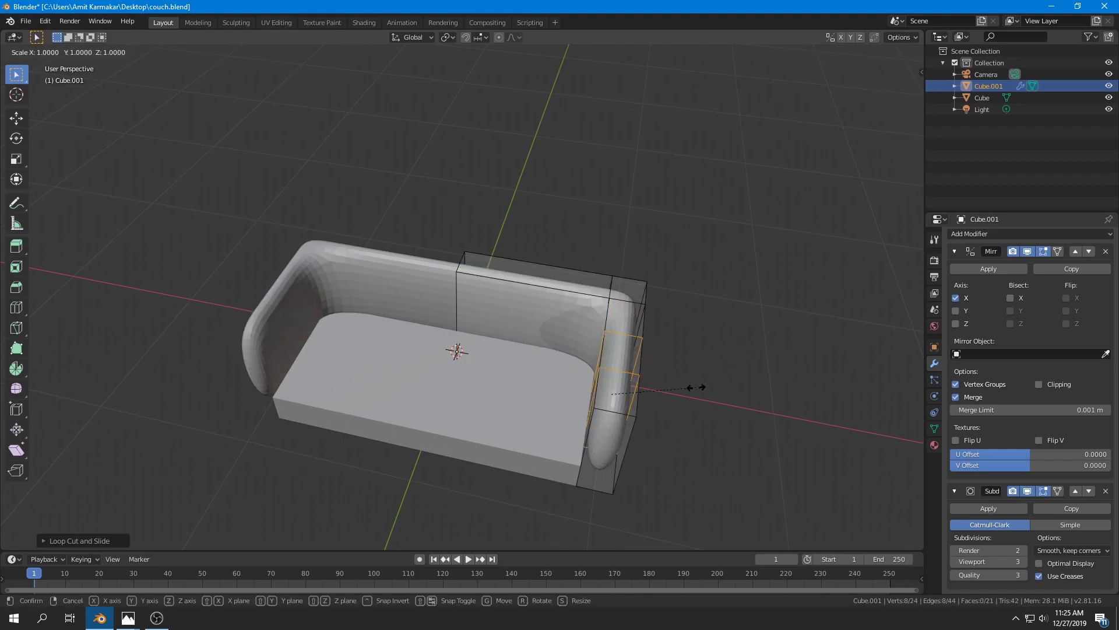
key("y")
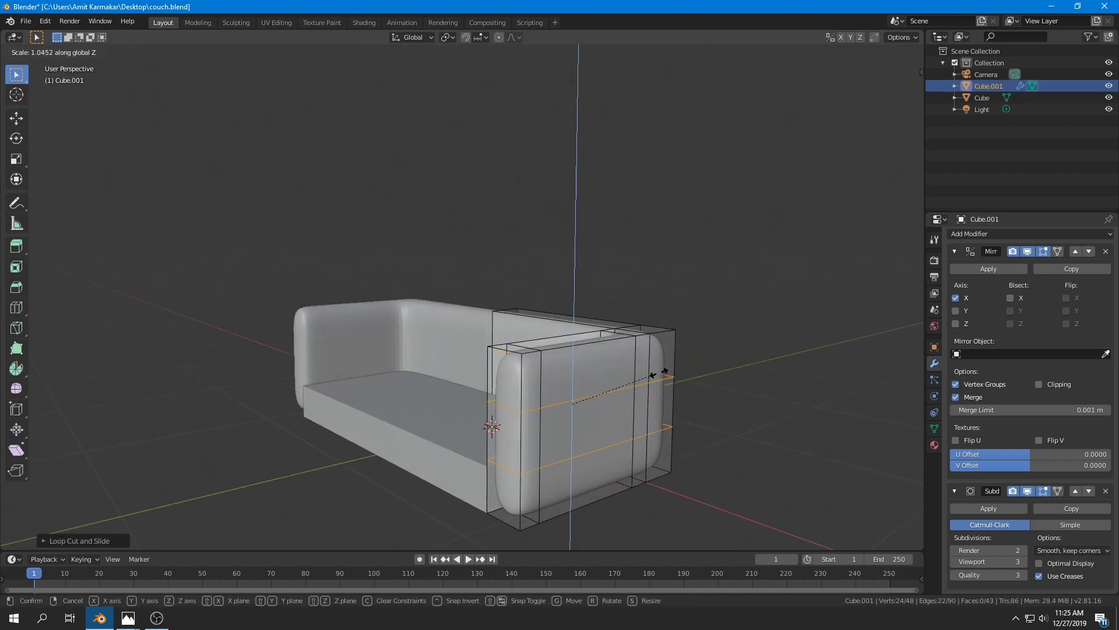
left_click(746, 356)
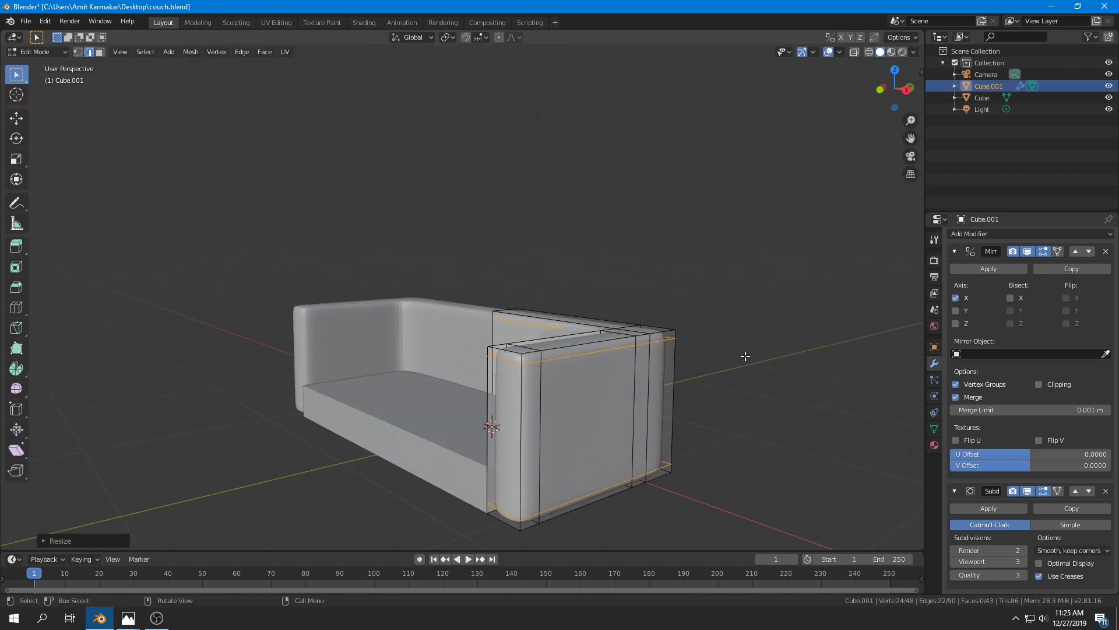
Step: Add two loop cuts through the armrest's thickness, scale them apart about 1.53 along X, and save the file
middle_click_drag(746, 356, 640, 374)
key("ctrl+r")
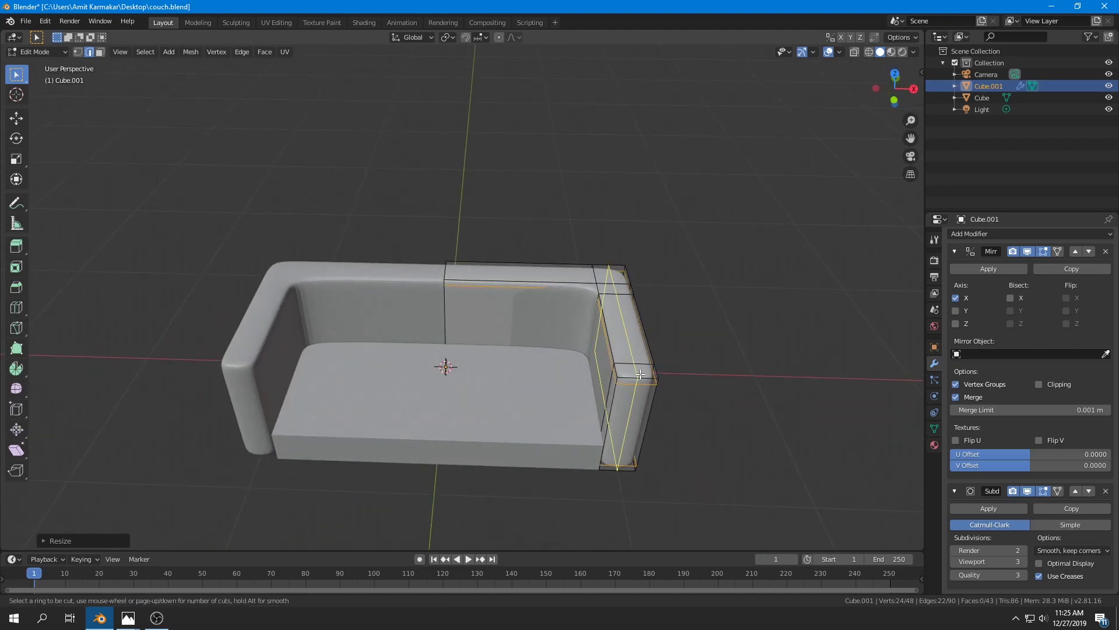
left_click(640, 373)
key("s")
key("x")
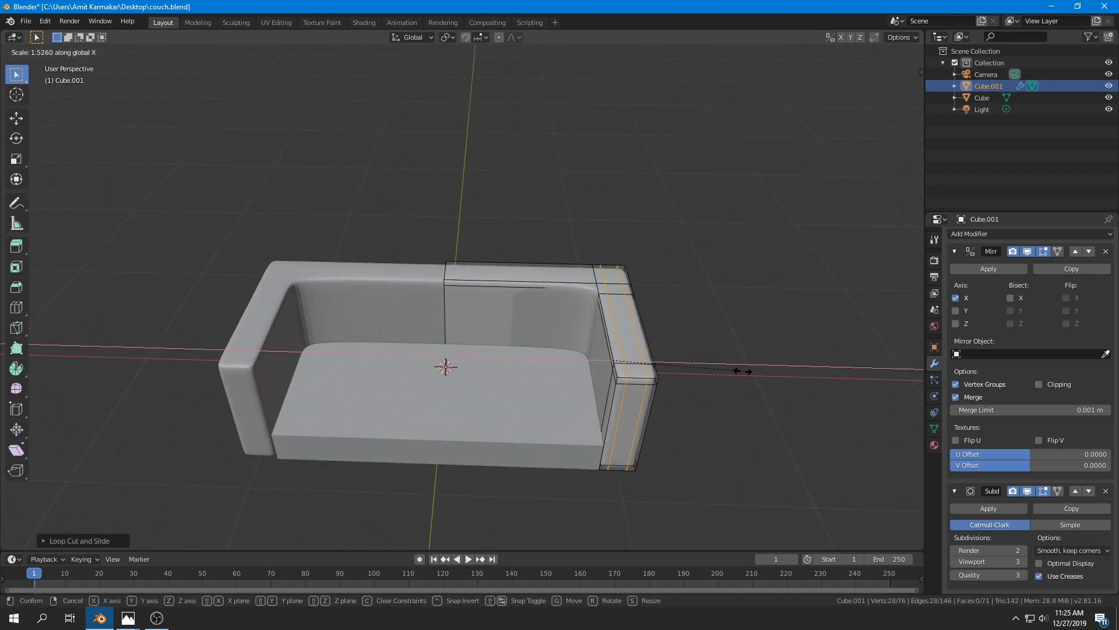
left_click(743, 371)
key("ctrl+s")
Step: Add a loop cut across the backrest and slide it close to the inner corner with the armrest
middle_click_drag(604, 374, 635, 389)
key("ctrl+r")
left_click(502, 283)
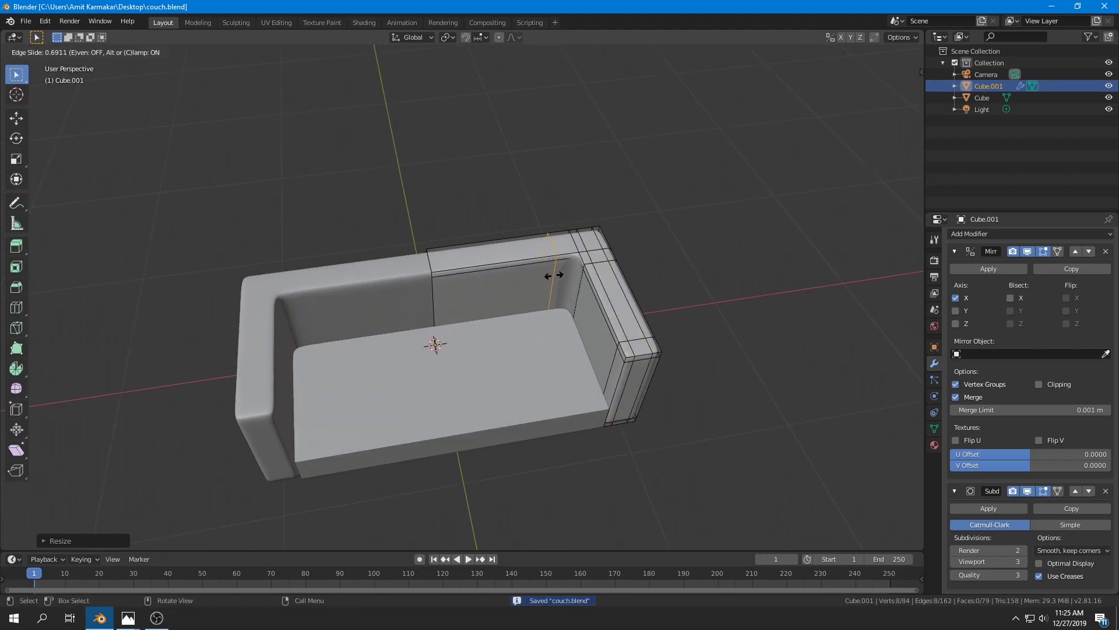
left_click(569, 270)
Step: Add two lengthwise loop cuts through the backrest's thickness, scale them apart toward its front and back edges, and return to Object Mode
middle_click_drag(569, 270, 526, 412)
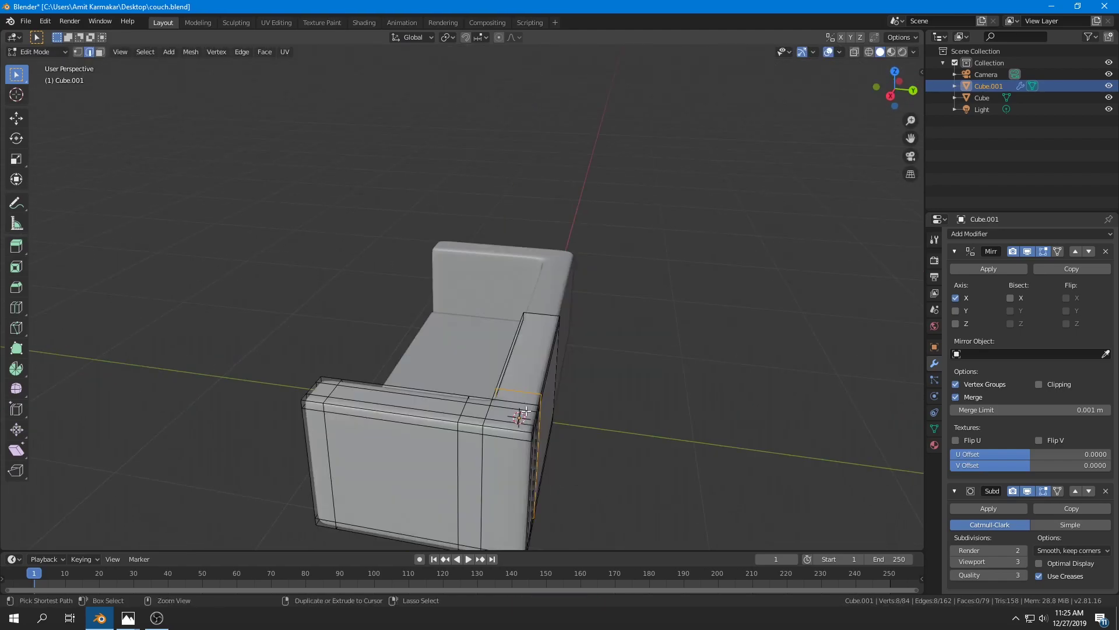
key("ctrl+r")
scroll(528, 397, "up", 1)
left_click(529, 381)
right_click(531, 382)
key("s")
key("x")
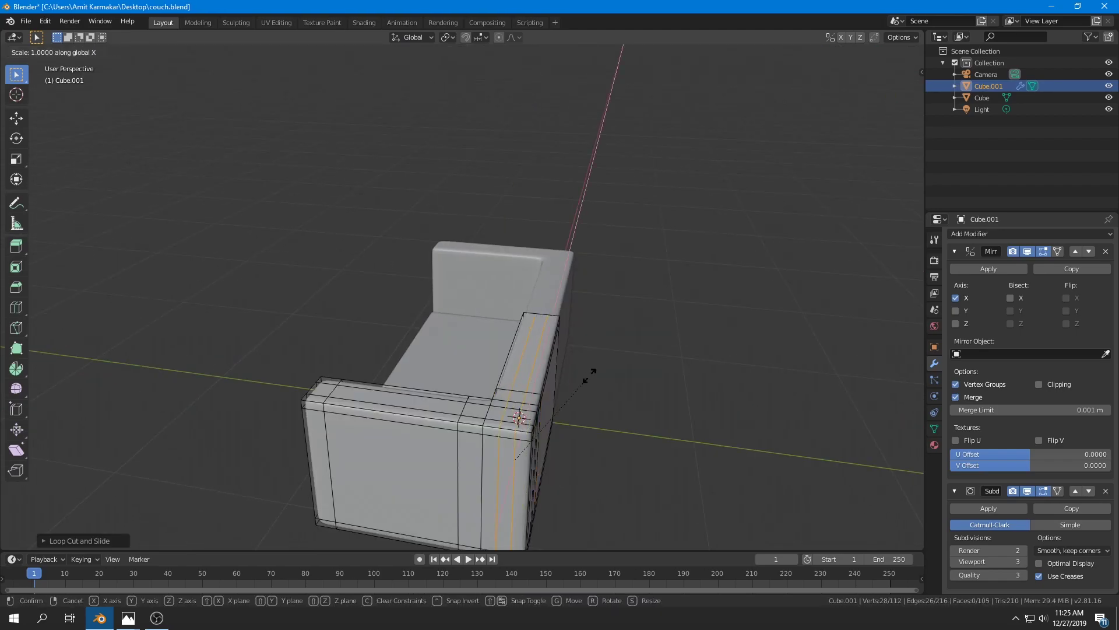
left_click(664, 372)
key("Tab")
middle_click_drag(664, 373, 457, 428)
middle_click_drag(568, 424, 579, 399)
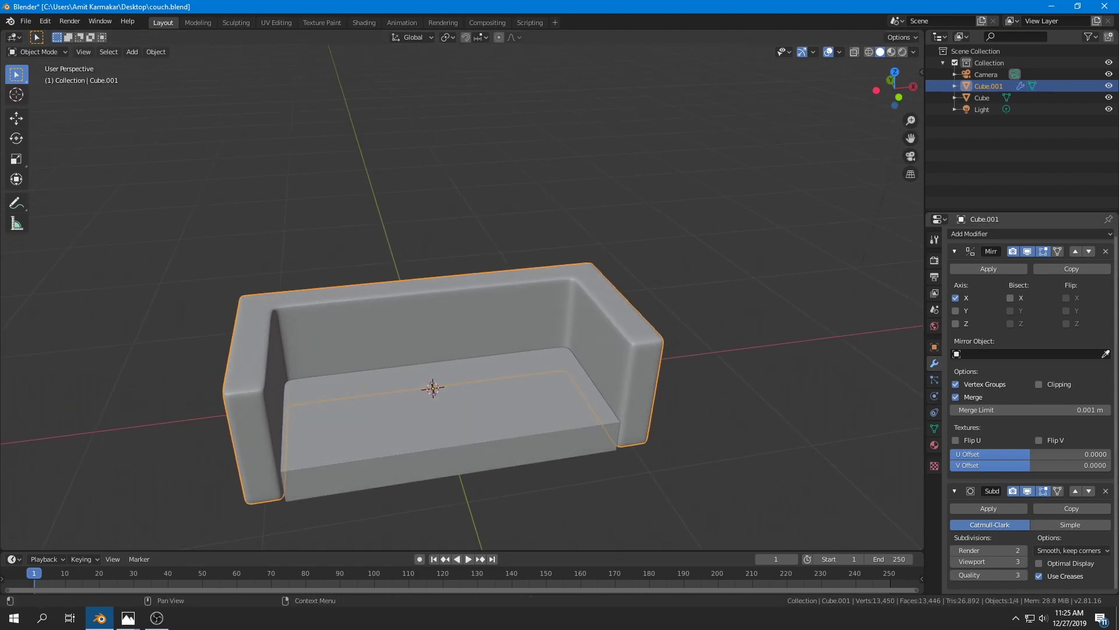
Step: Return to Blender and add a Subdivision Surface modifier to the seat base with 4 viewport subdivisions
key("alt+Tab")
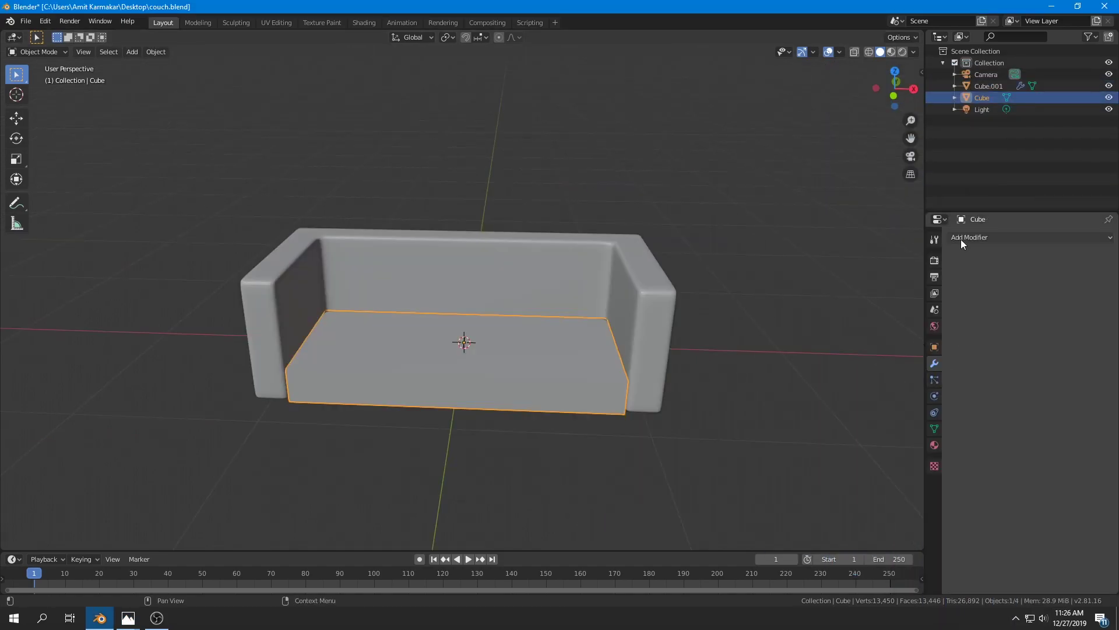
left_click(960, 239)
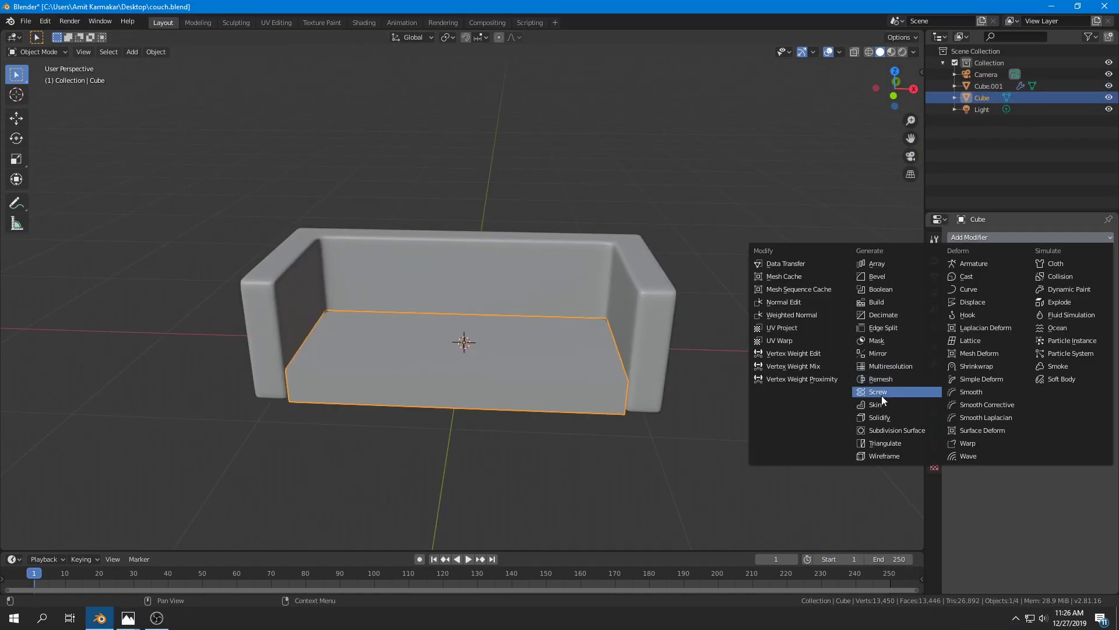
left_click(886, 433)
left_click(1021, 325)
left_click(1021, 325)
left_click(1021, 326)
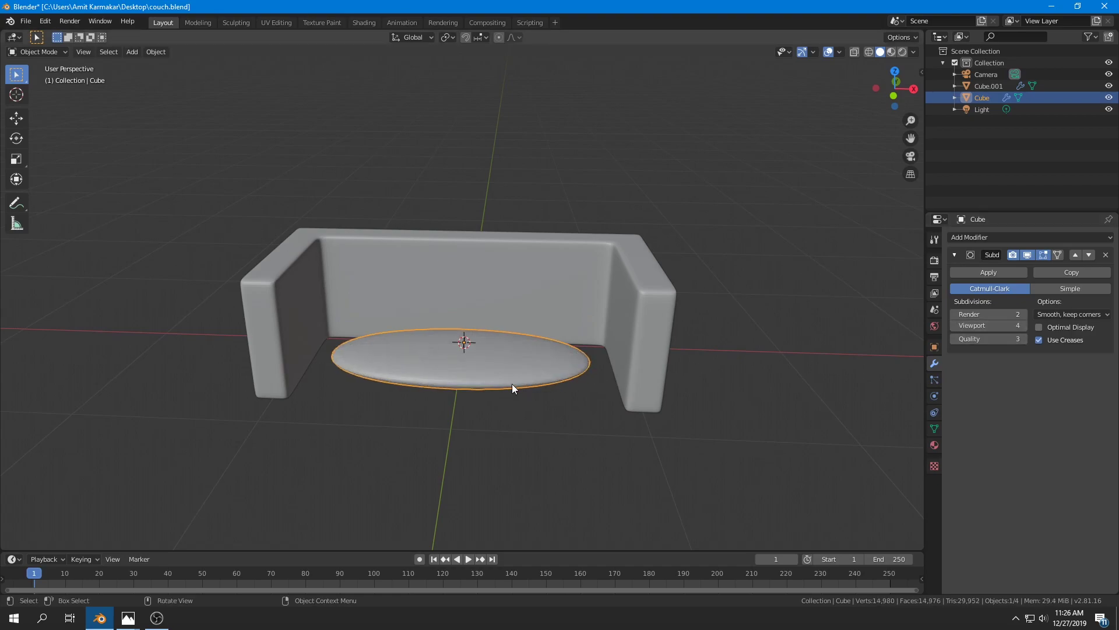
Step: In Edit Mode, add two loop cuts across the seat base's width and scale them apart along X toward its ends
scroll(496, 392, "up", 3)
key("Tab")
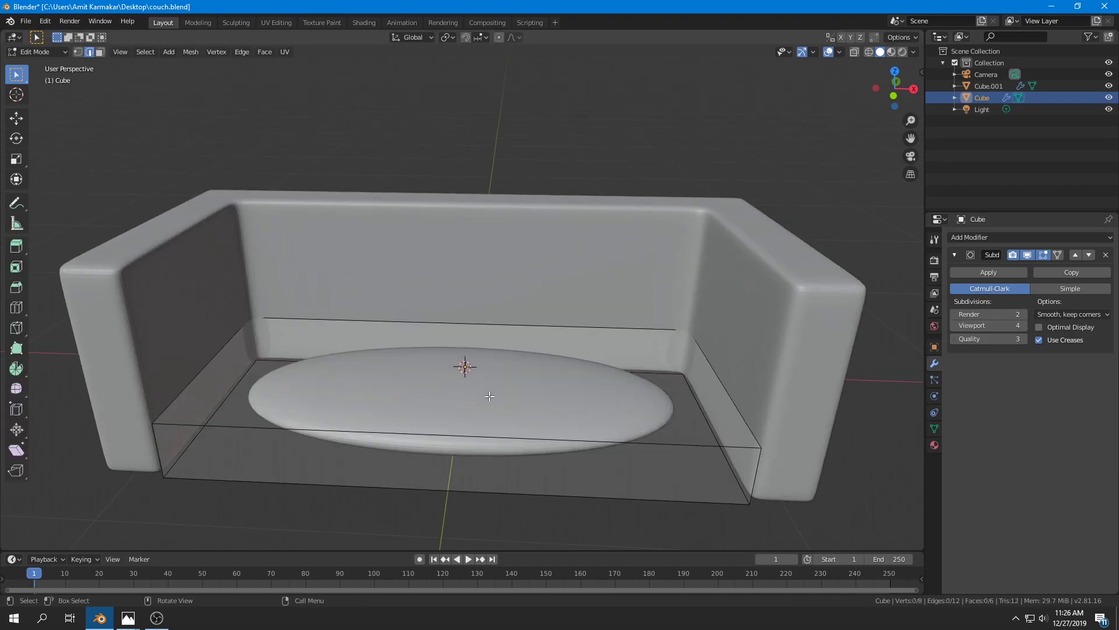
left_click(476, 336)
right_click(475, 337)
key("s")
key("x")
left_click(107, 401)
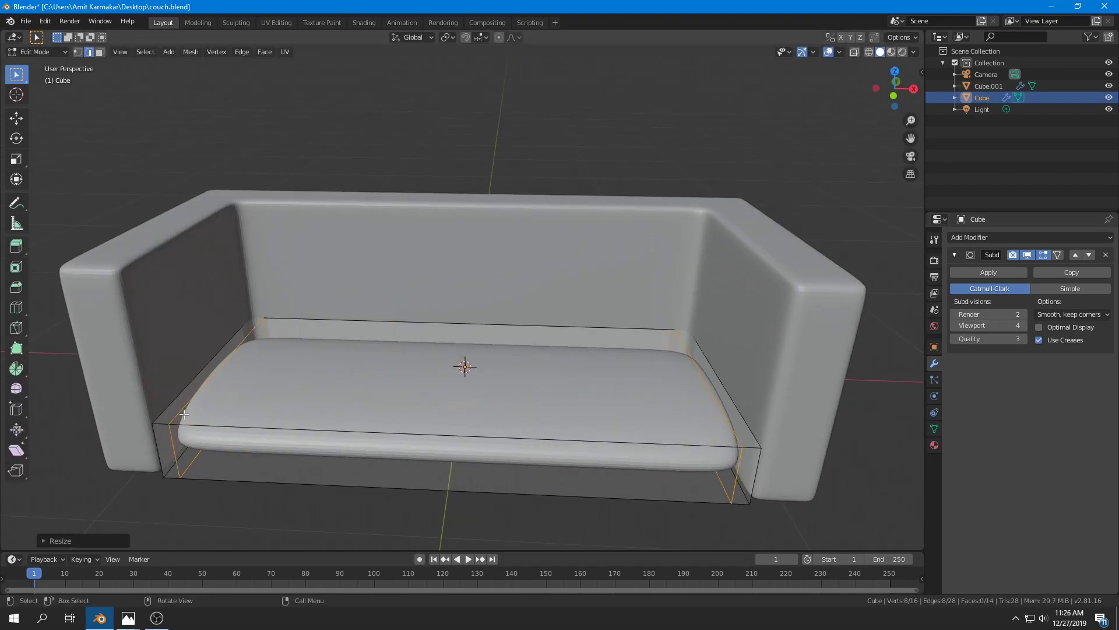
Step: Add two horizontal loop cuts around the seat base and scale them apart along Z toward its upper and lower edges
left_click(754, 470)
right_click(754, 469)
key("s")
key("z")
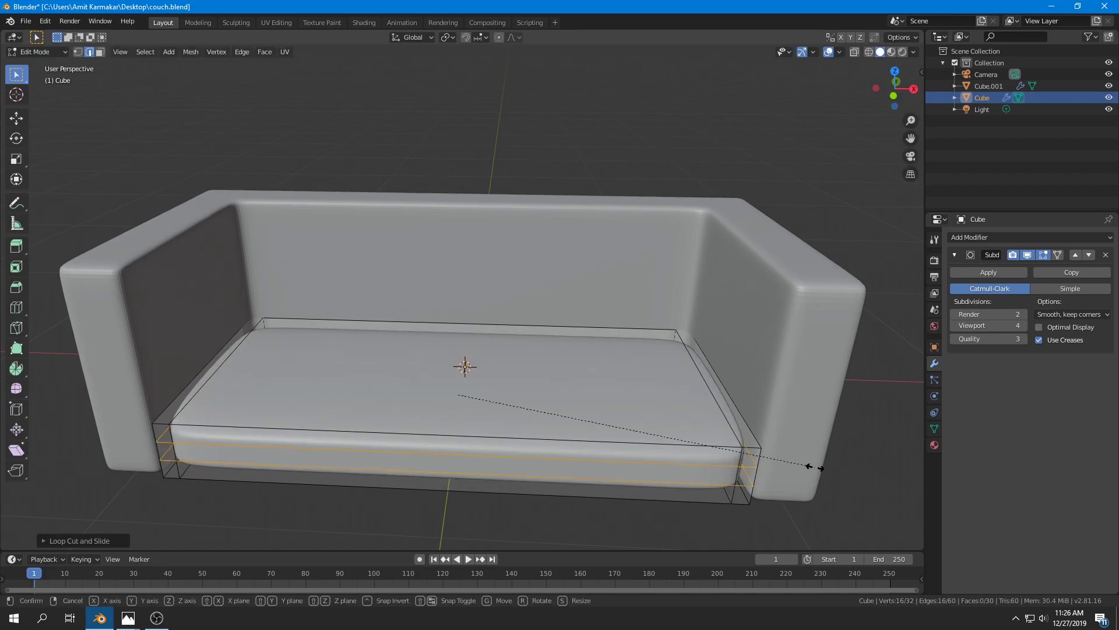
left_click(145, 477)
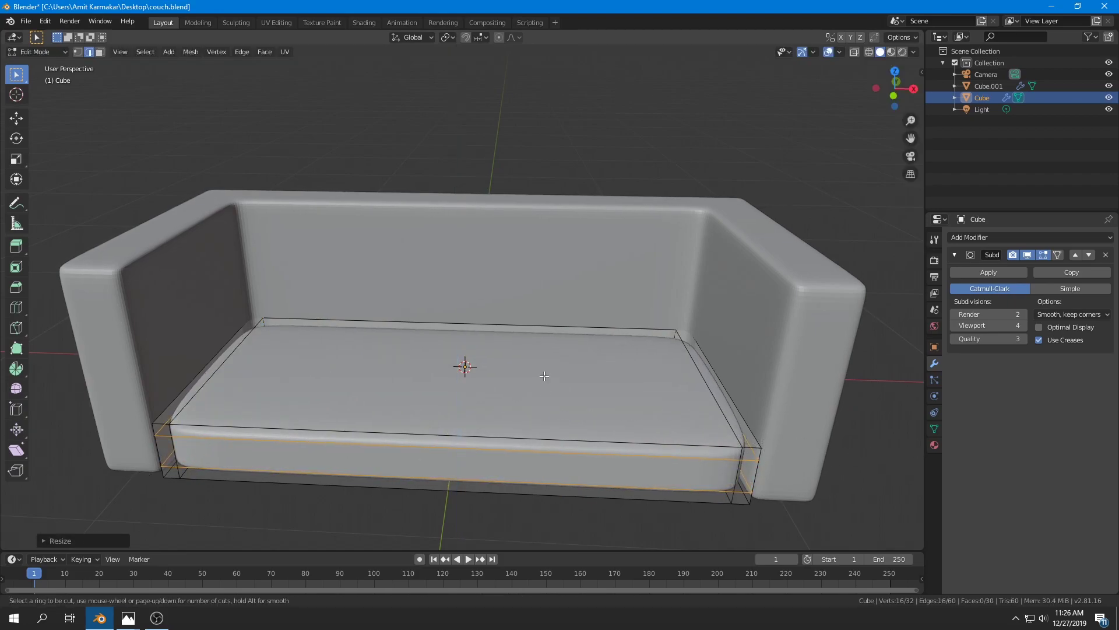
Step: Add two lengthwise loop cuts to the seat base, scale them apart along Y, save the file, and return to Object Mode
left_click(708, 377)
right_click(708, 377)
key("s")
key("y")
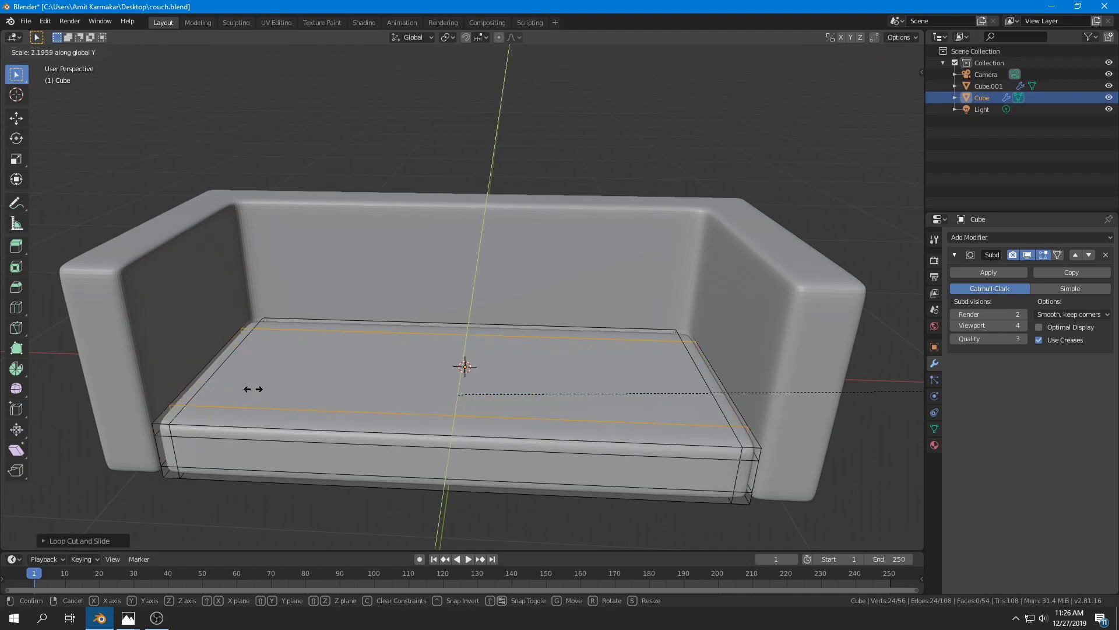
left_click(380, 387)
key("ctrl+s")
key("Tab")
Step: Duplicate the seat base and place the copy about 0.19 m higher along Z, on top of the original
middle_click_drag(461, 338, 615, 462)
scroll(354, 365, "down", 5)
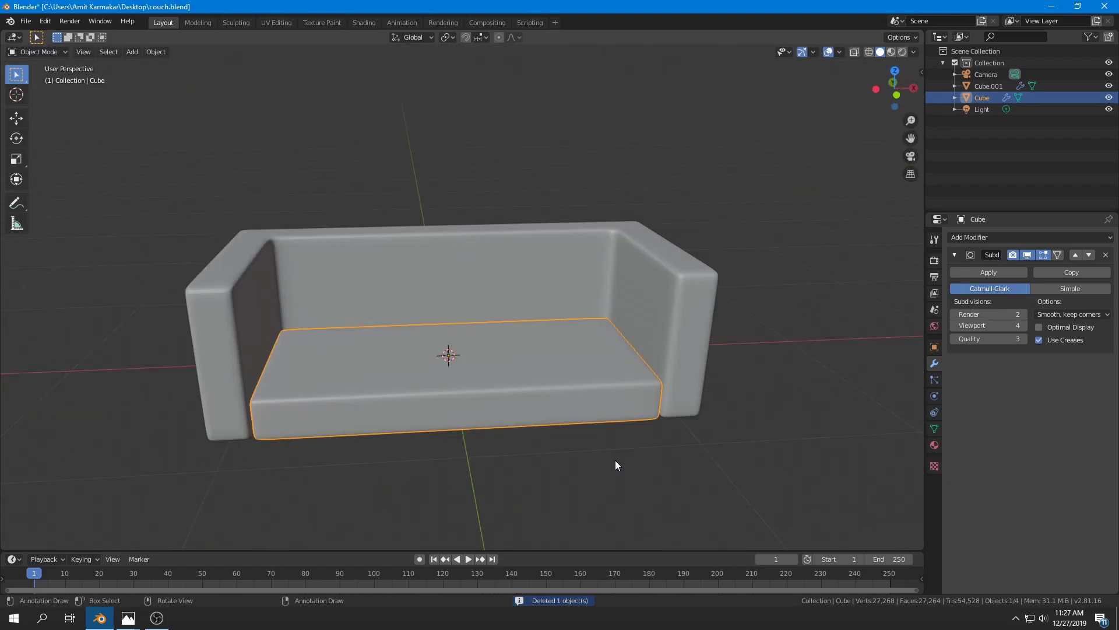
key("shift+d")
key("z")
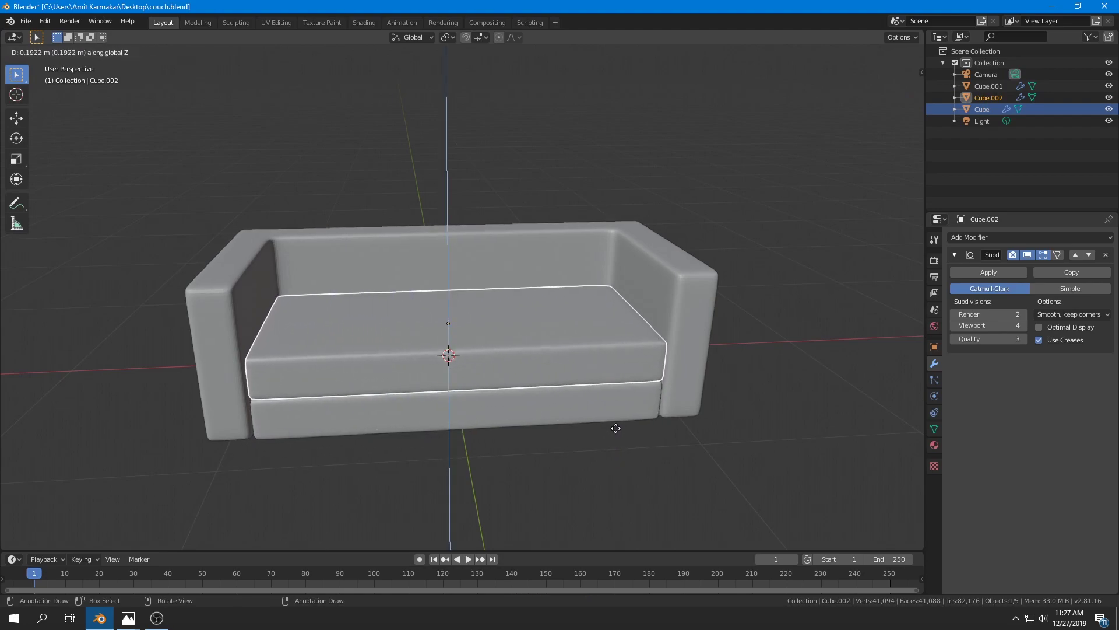
left_click(618, 433)
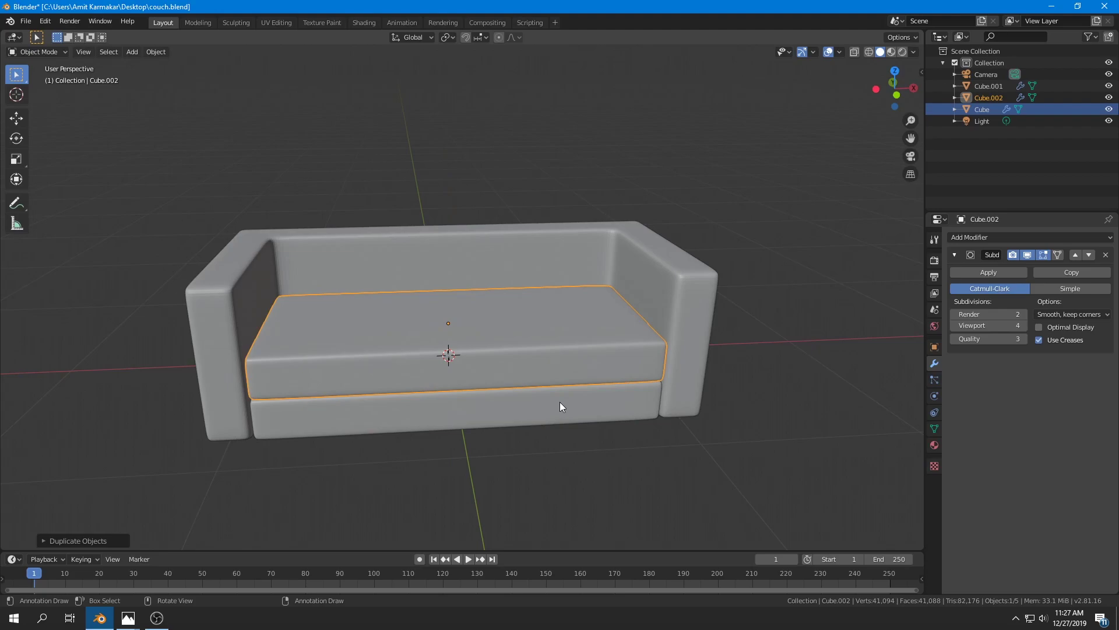
Step: In front wireframe view, select the copy's vertices at its +X end and move them -0.9 m along X to the couch centre
key("Tab")
mouse_move(577, 394)
middle_mouse_down()
mouse_move(525, 399)
mouse_move(582, 385)
mouse_move(504, 384)
middle_mouse_up()
key("z")
left_click(523, 399)
key("alt+a")
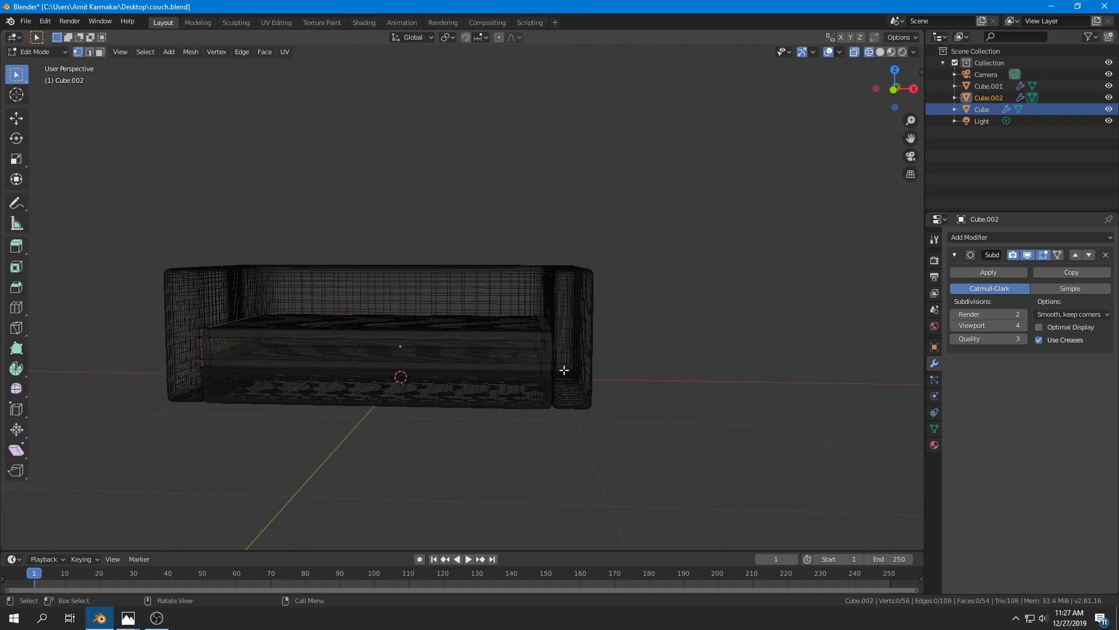
key("b")
left_click_drag(518, 266, 639, 429)
key("z")
key("Escape")
key("KP_1")
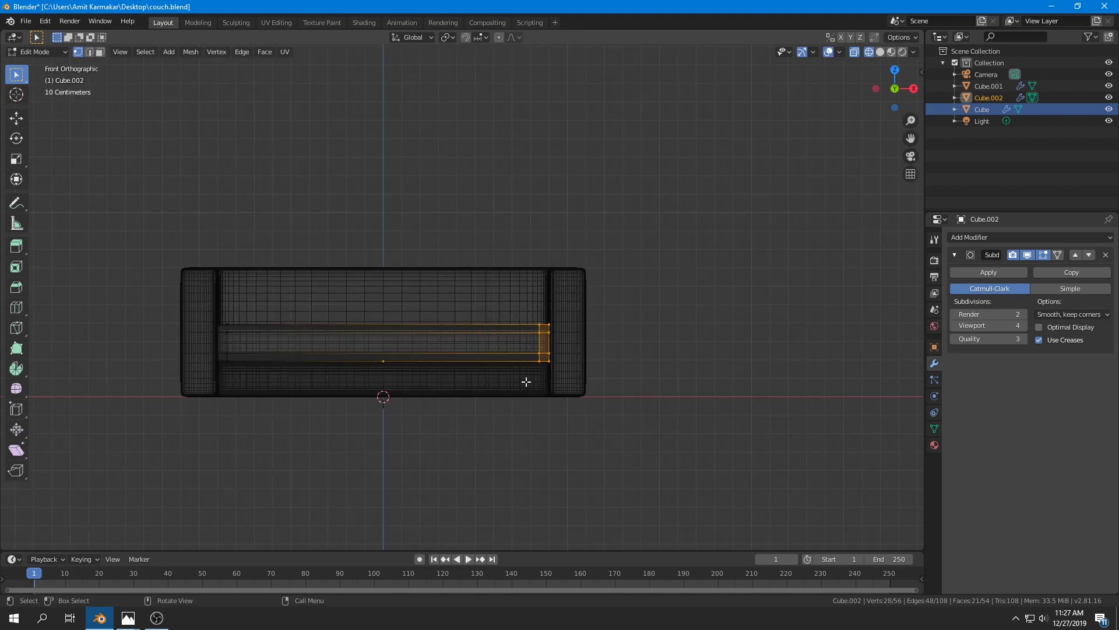
scroll(449, 390, "up", 4)
middle_click_drag(450, 390, 577, 382, "shift")
key("g")
key("x")
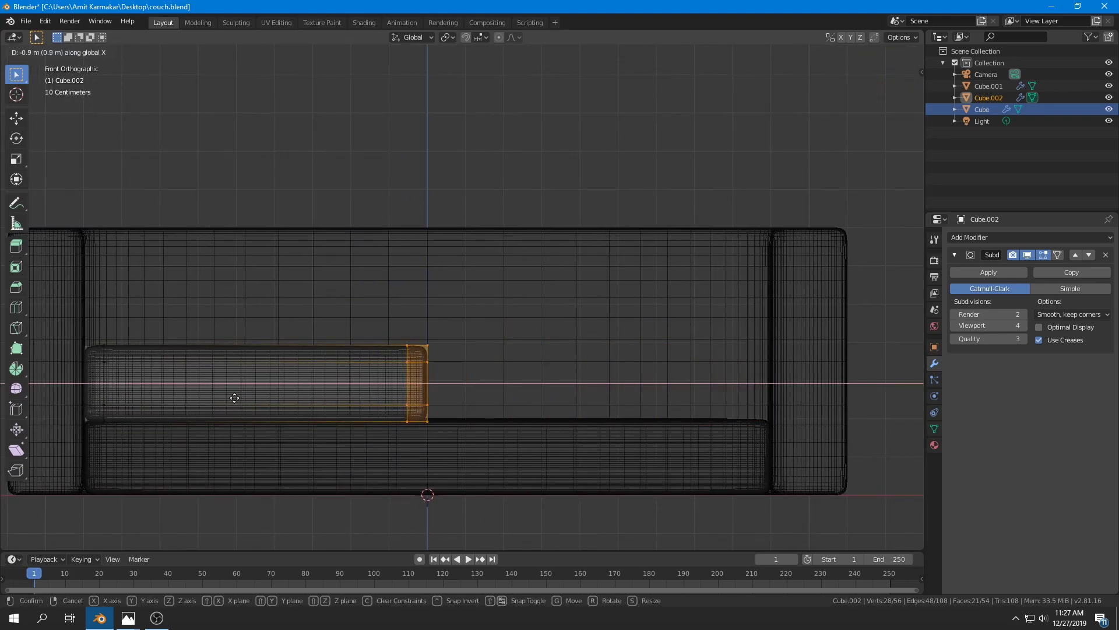
left_click(232, 398)
Step: In Object Mode, nudge the shortened seat cushion slightly upward along Z and save the file
key("Tab")
key("g")
key("z")
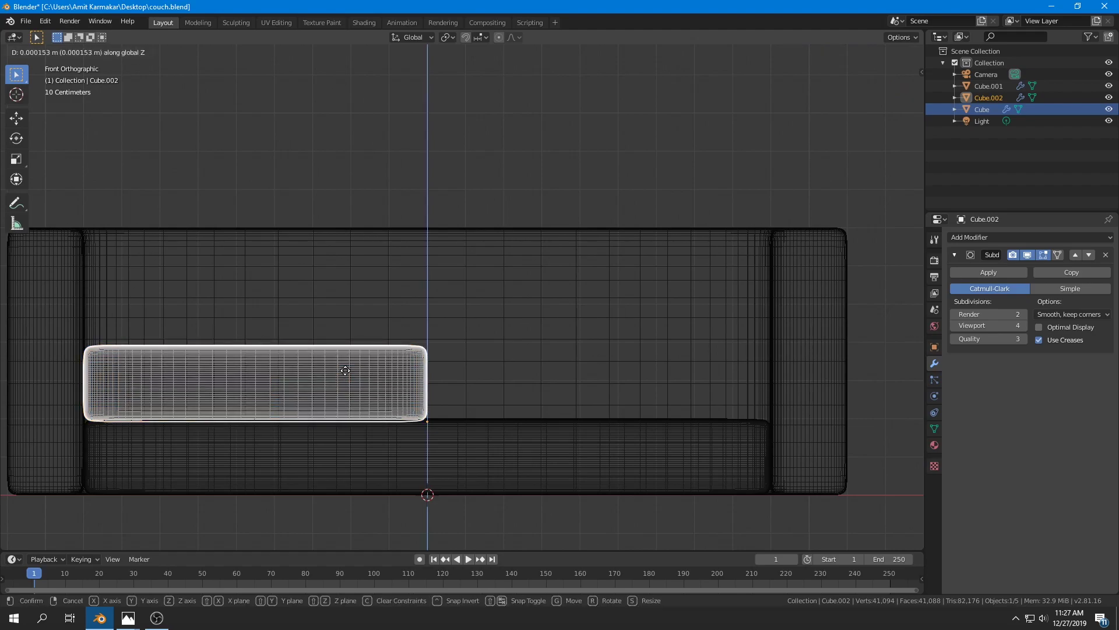
left_click(345, 357)
key("ctrl+s")
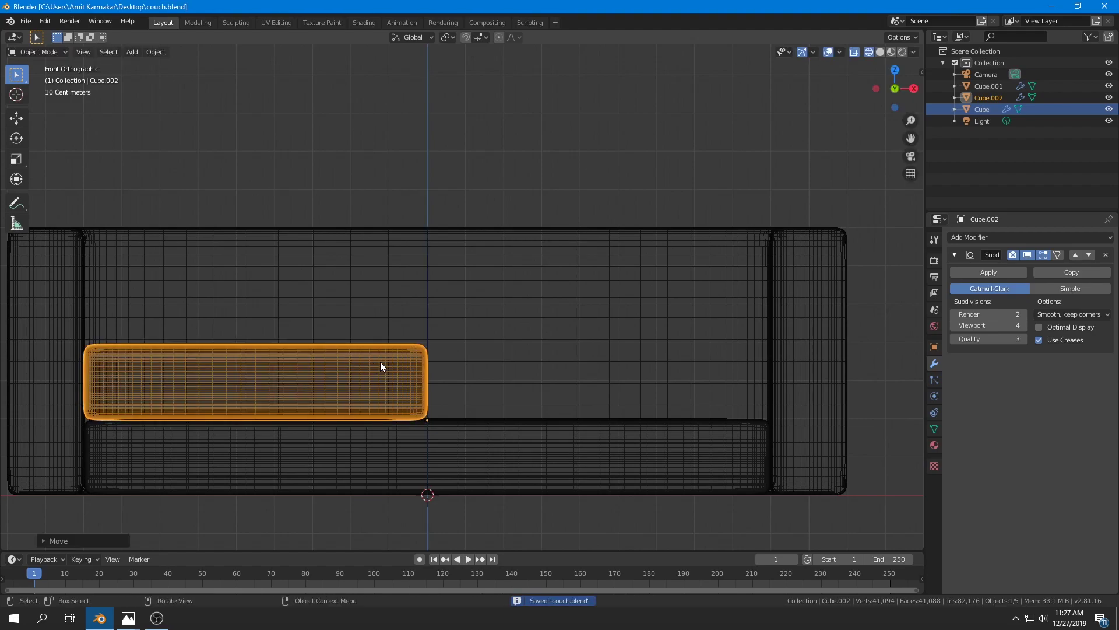
Step: Switch to solid shading, add a Mirror modifier on X to the seat cushion, and save the file
key("z")
left_click(522, 357)
mouse_move(416, 366)
middle_mouse_down()
mouse_move(385, 418)
mouse_move(358, 429)
mouse_move(443, 420)
middle_mouse_up()
left_click(1030, 237)
left_click(883, 358)
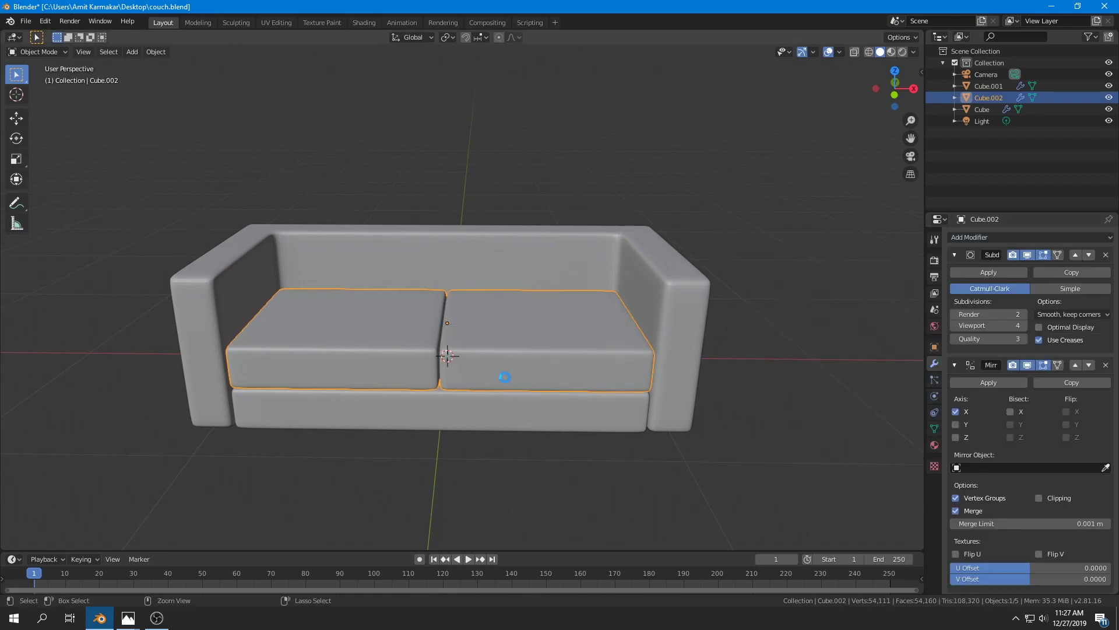
key("ctrl+s")
Step: Return from the sofa reference photo to Blender and hide the two seat cushions
scroll(422, 373, "down", 1)
middle_click_drag(421, 373, 474, 358)
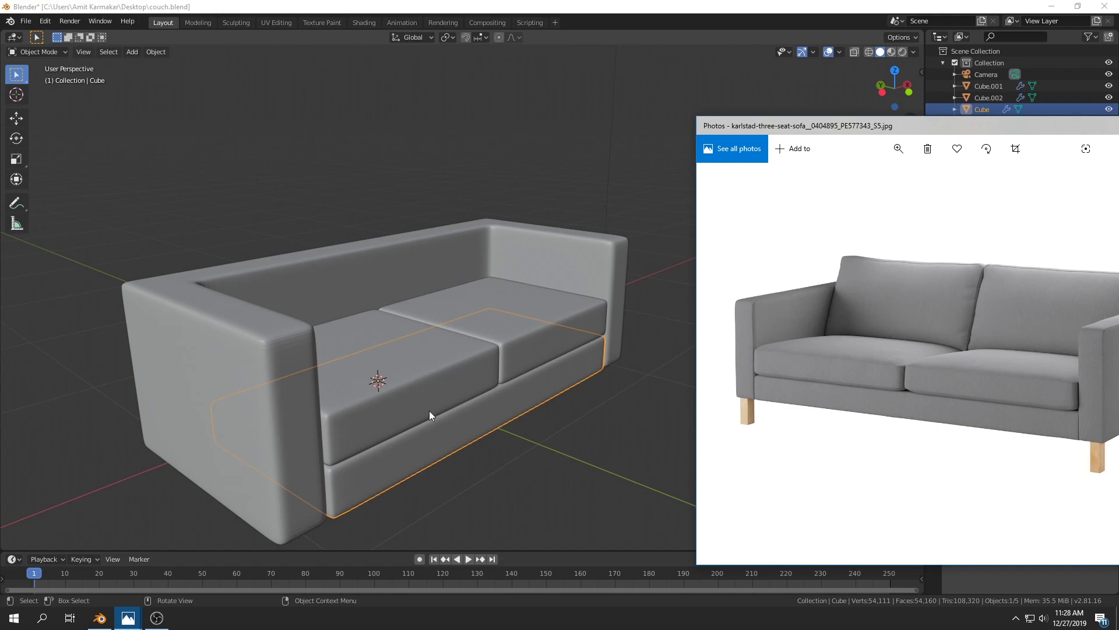
key("alt+Tab")
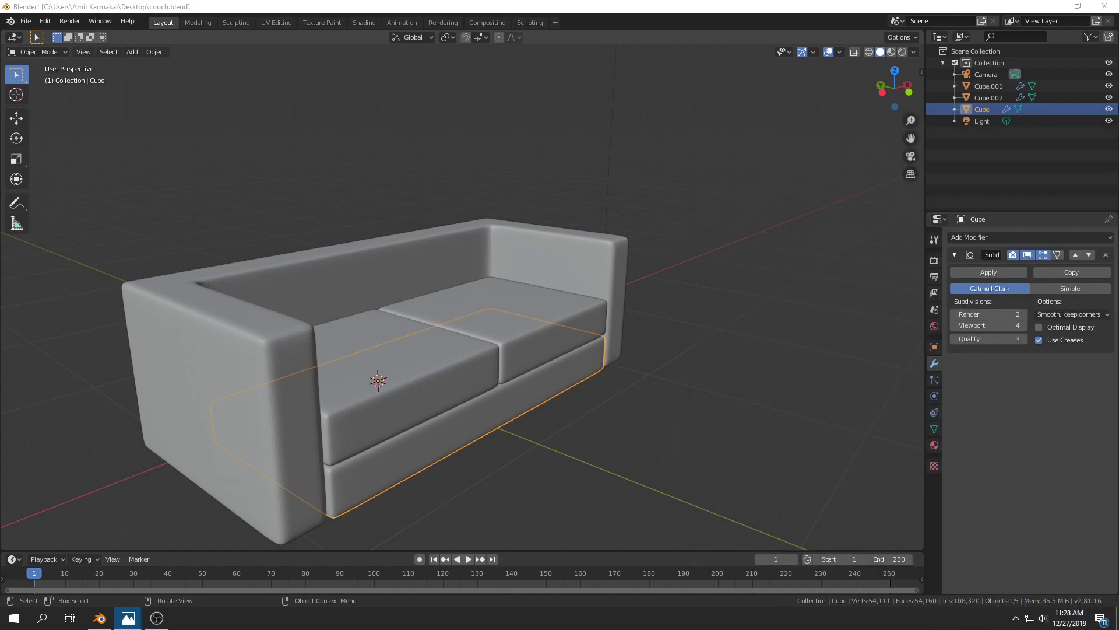
middle_click_drag(823, 350, 500, 369)
left_click(517, 349)
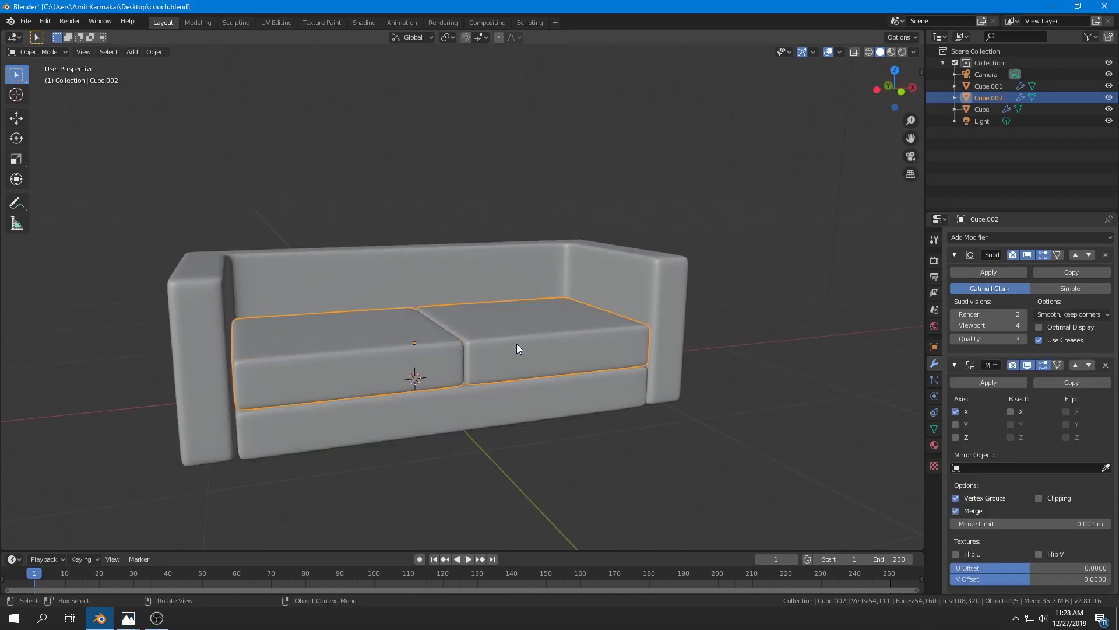
key("h")
Step: In front wireframe view, select the seat base's upper vertices and lower them slightly along Z to make the base thinner
left_click(453, 387)
key("Tab")
key("KP_1")
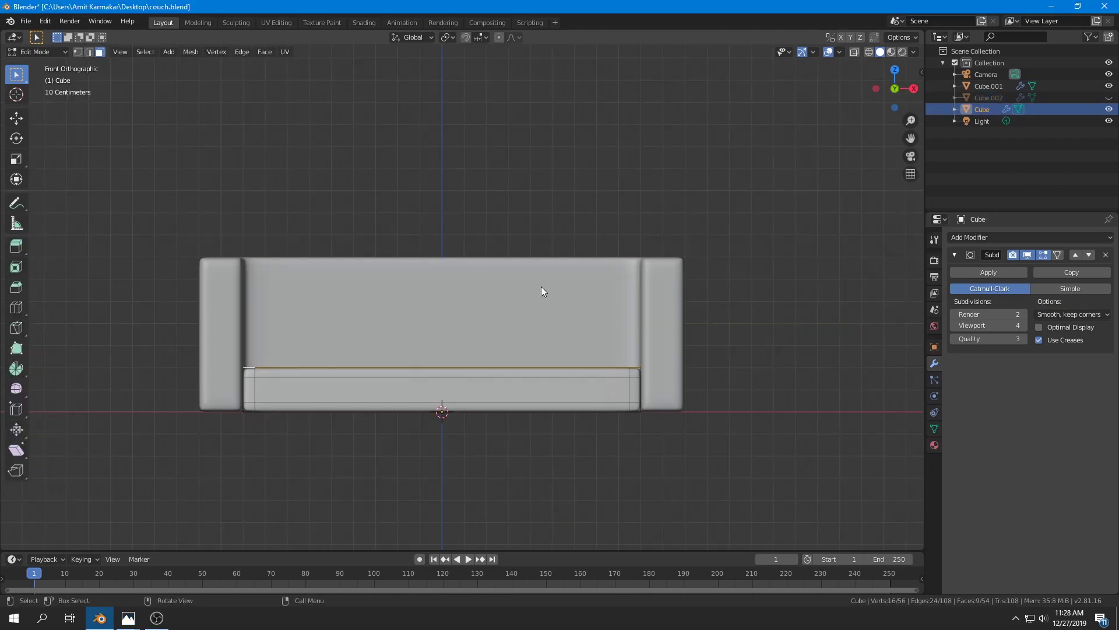
key("shift+z")
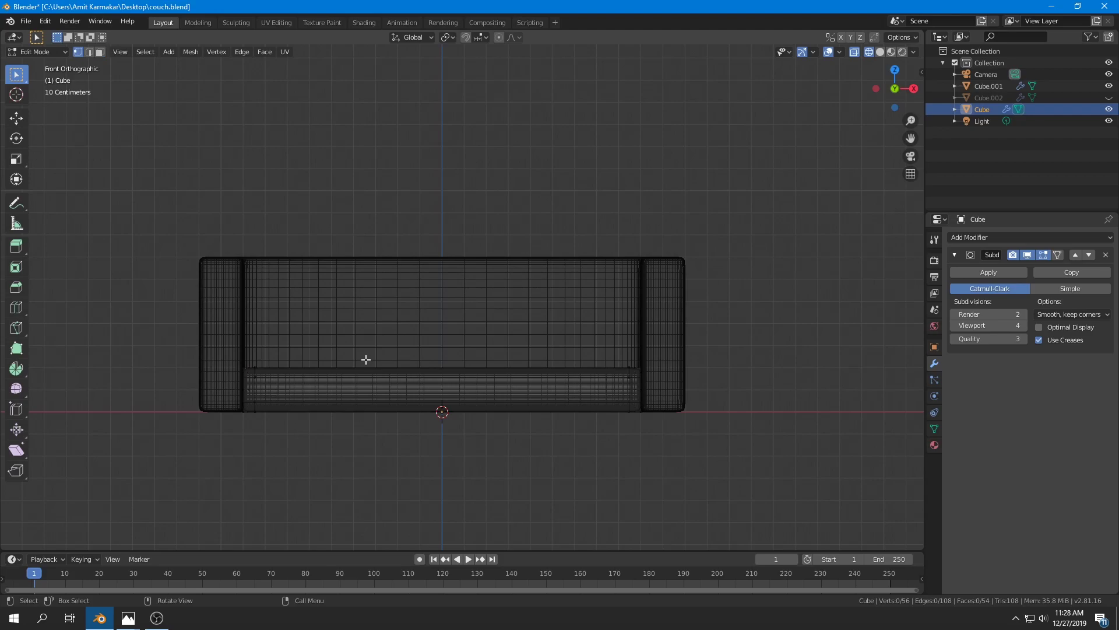
left_click_drag(216, 347, 694, 390)
scroll(597, 357, "up", 2)
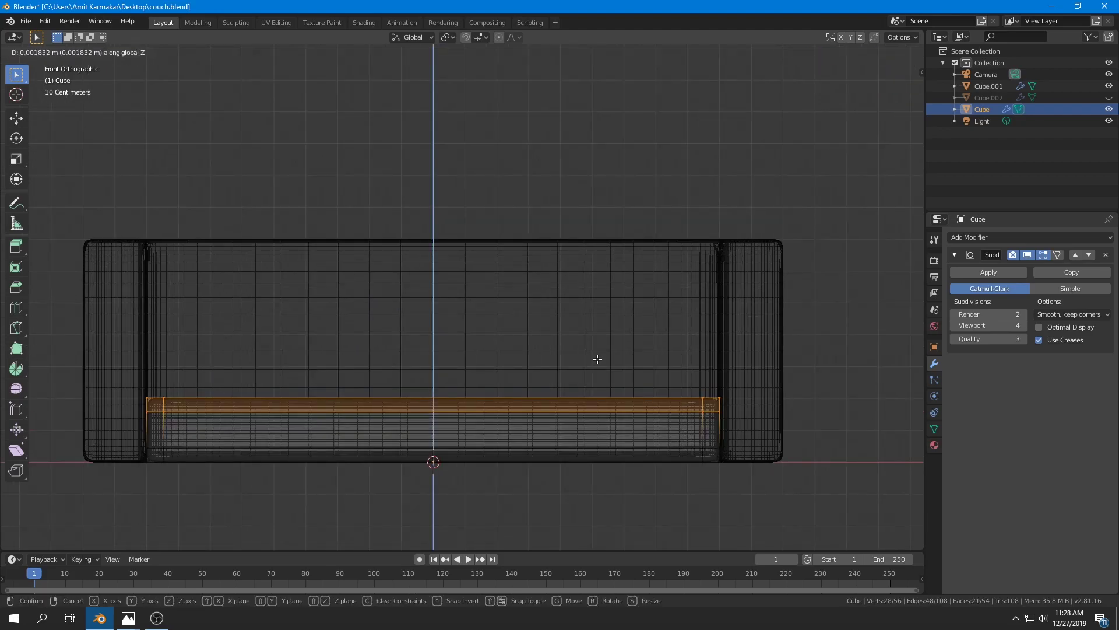
scroll(559, 297, "up", 4)
key("g")
left_click(554, 325)
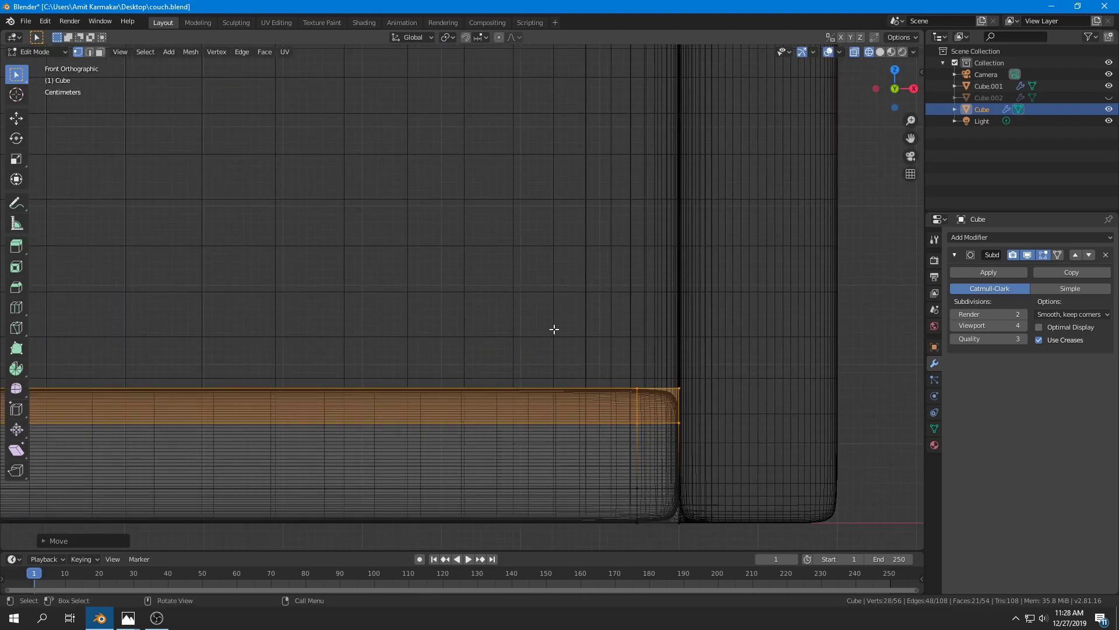
scroll(552, 327, "down", 6)
Step: Switch to solid shading, leave Edit Mode on the seat base, and unhide the seat cushions
key("z")
mouse_move(435, 330)
middle_mouse_down()
mouse_move(513, 344)
mouse_move(429, 349)
middle_mouse_up()
left_click(572, 332)
key("Tab")
scroll(513, 344, "up", 4)
scroll(509, 344, "down", 4)
key("alt+h")
Step: In front wireframe view, lower the seat cushion's upper vertices along Z to thin it, return to Object Mode, and save the file
left_click(503, 335)
key("Tab")
middle_click_drag(391, 315, 517, 356)
key("KP_1")
key("z")
left_click(430, 360)
scroll(379, 359, "up", 2)
middle_click_drag(365, 359, 437, 361, "shift")
key("alt+a")
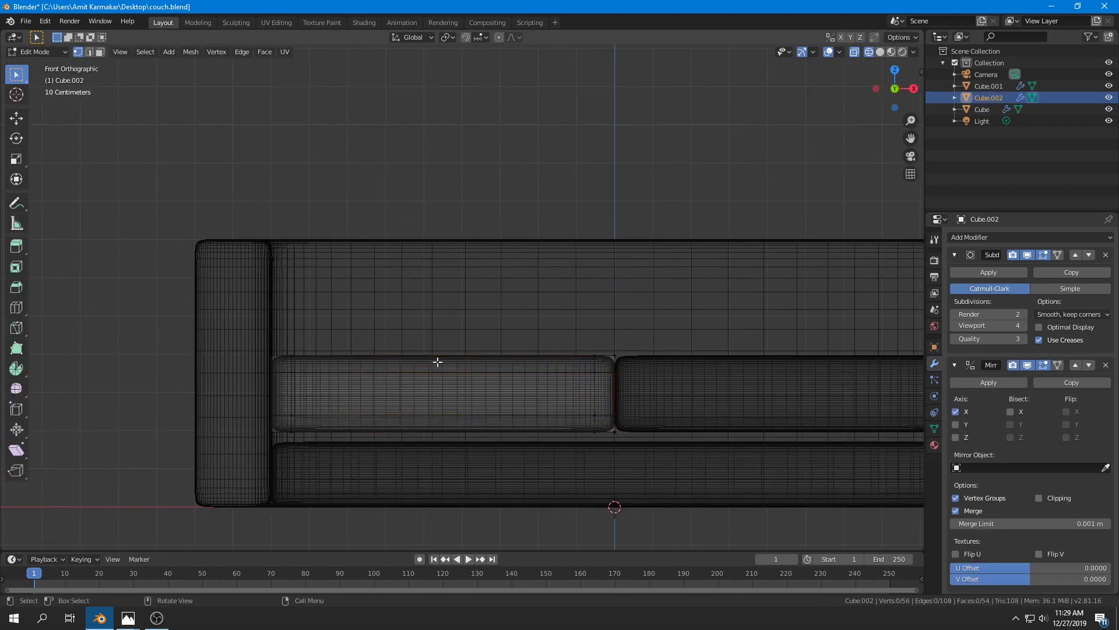
left_click_drag(270, 336, 655, 382)
scroll(572, 385, "up", 4)
key("g")
key("z")
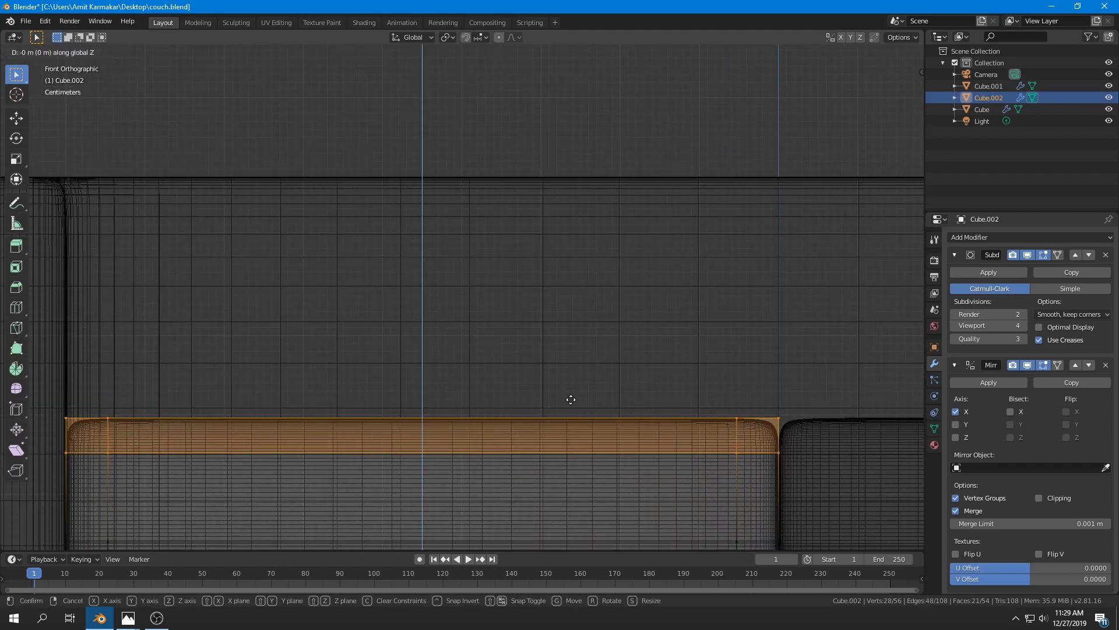
left_click(574, 455)
scroll(575, 425, "down", 5)
key("Tab")
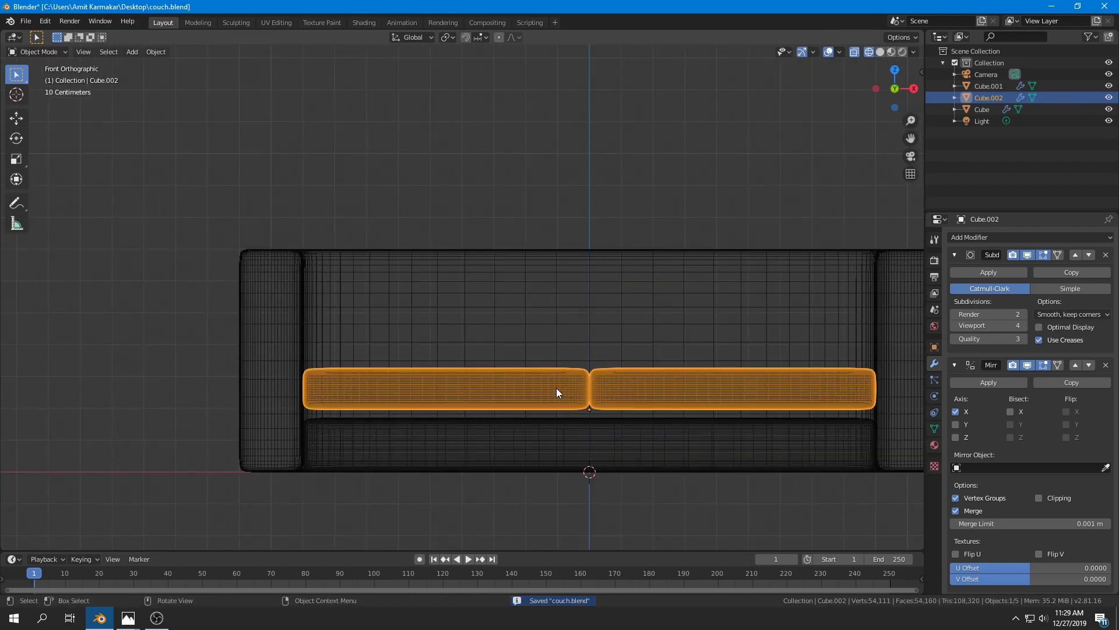
Step: Switch to solid shading and lower the seat cushions about 0.04 m along Z onto the base
middle_click_drag(556, 389, 508, 422)
key("z")
left_click(590, 420)
key("g")
key("z")
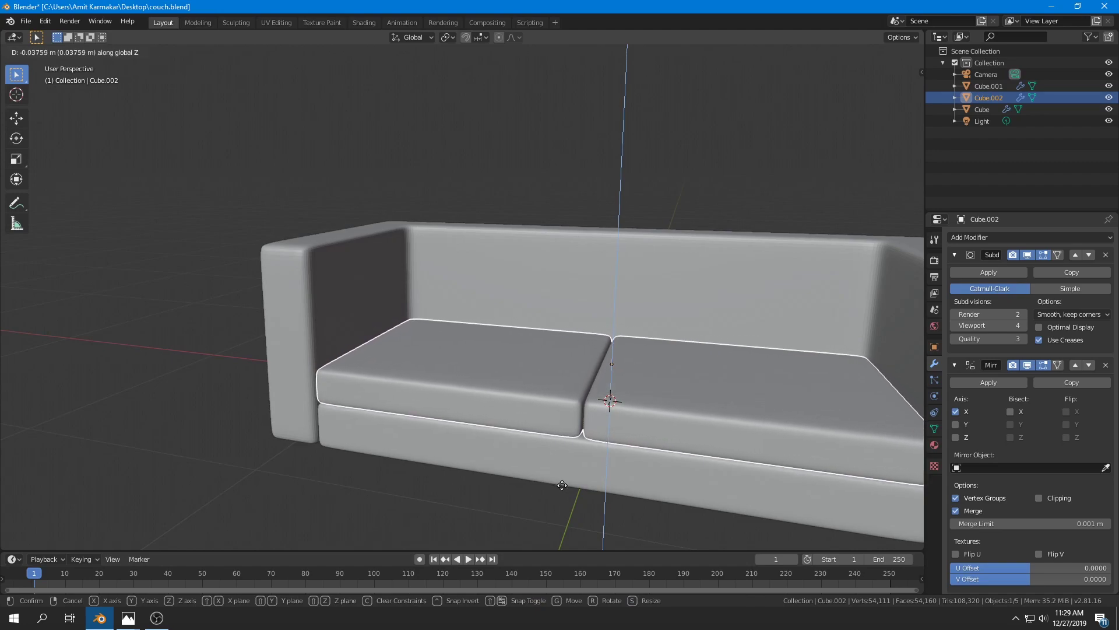
left_click(562, 485)
Step: Raise the seat cushion's large upper face about 0.04 m along Z to puff it up, and return to Object Mode
middle_click_drag(562, 471, 556, 435)
scroll(556, 434, "down", 3)
key("Tab")
middle_click_drag(369, 397, 400, 400)
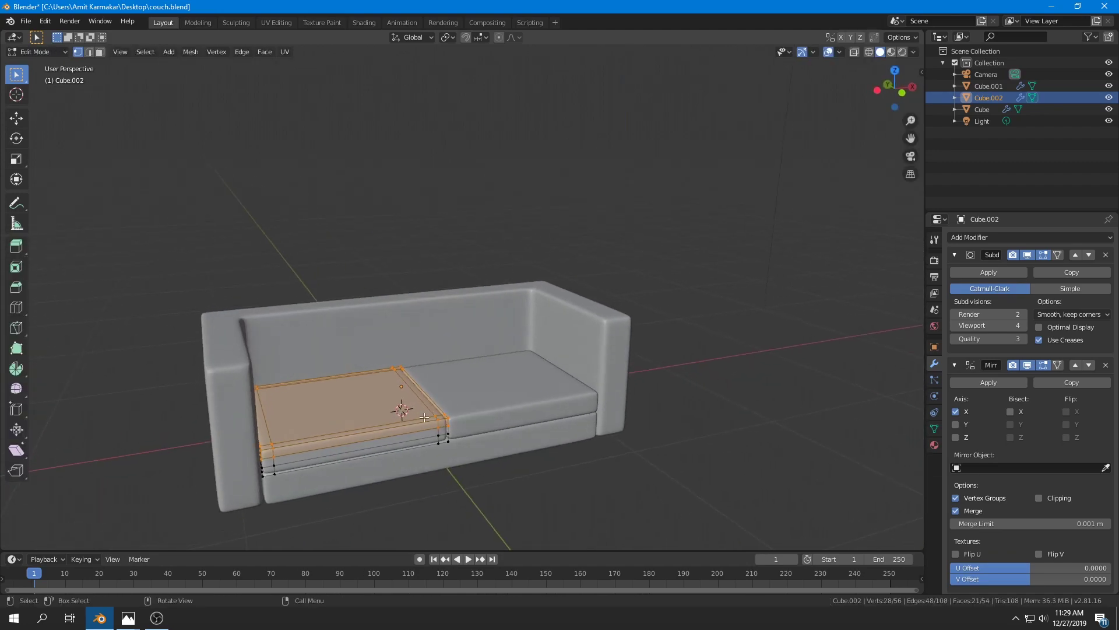
key("3")
key("z")
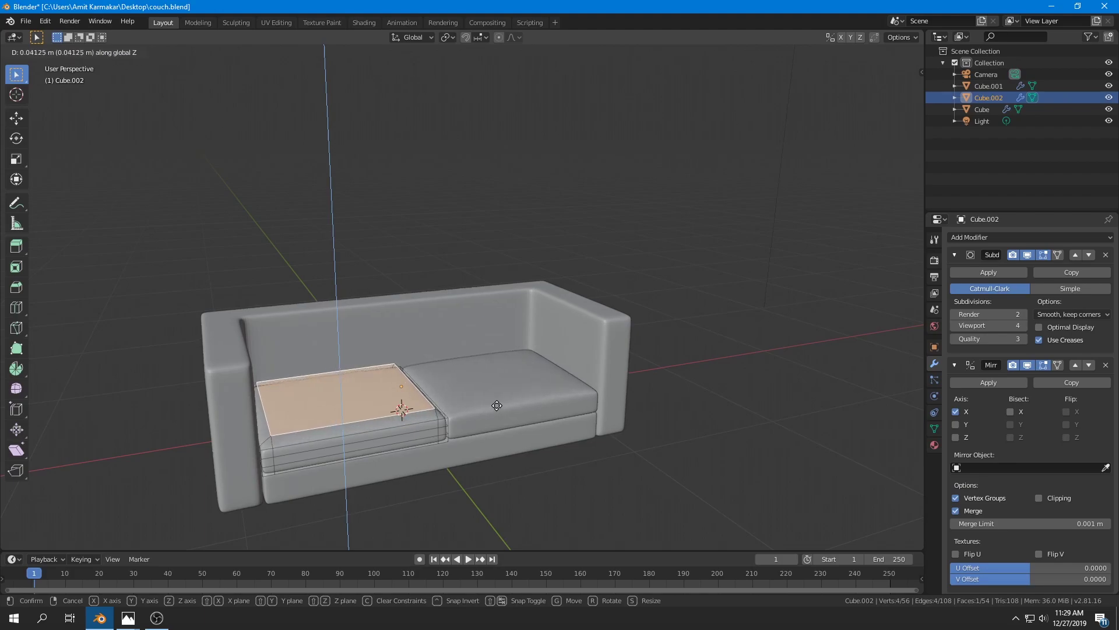
left_click(496, 405)
key("Tab")
middle_click_drag(496, 404, 422, 453)
scroll(503, 419, "up", 5)
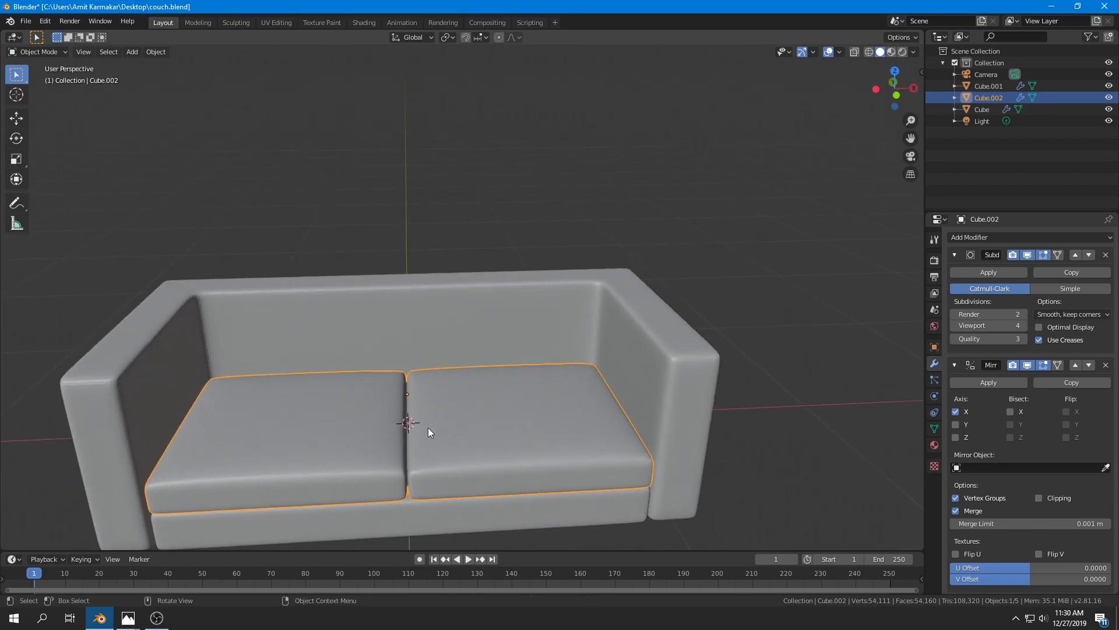
middle_click_drag(468, 422, 502, 373)
key("Tab")
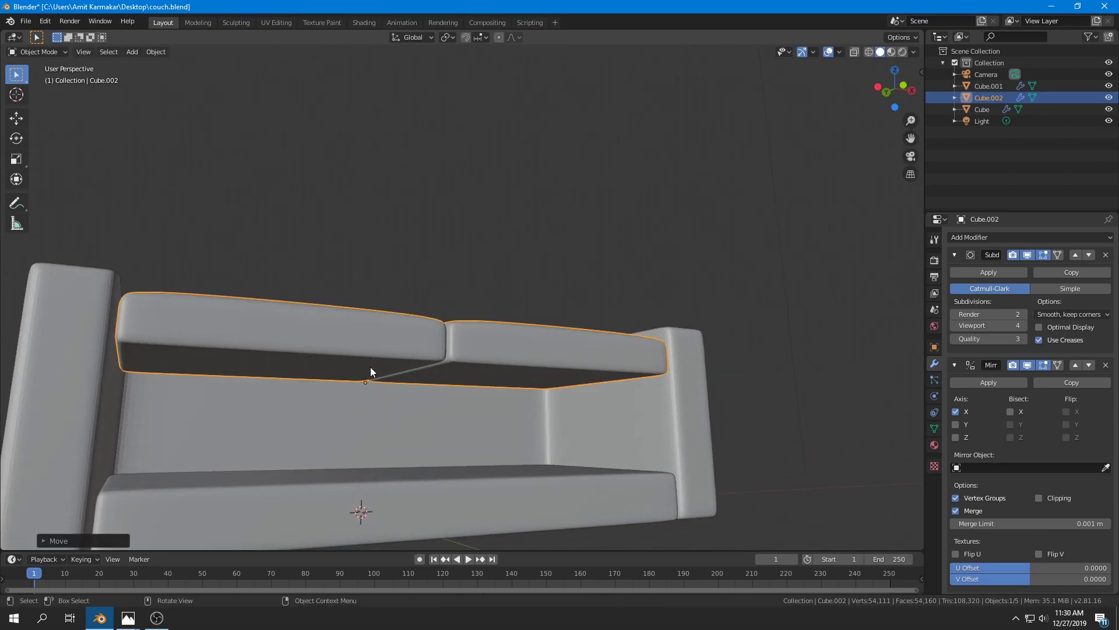
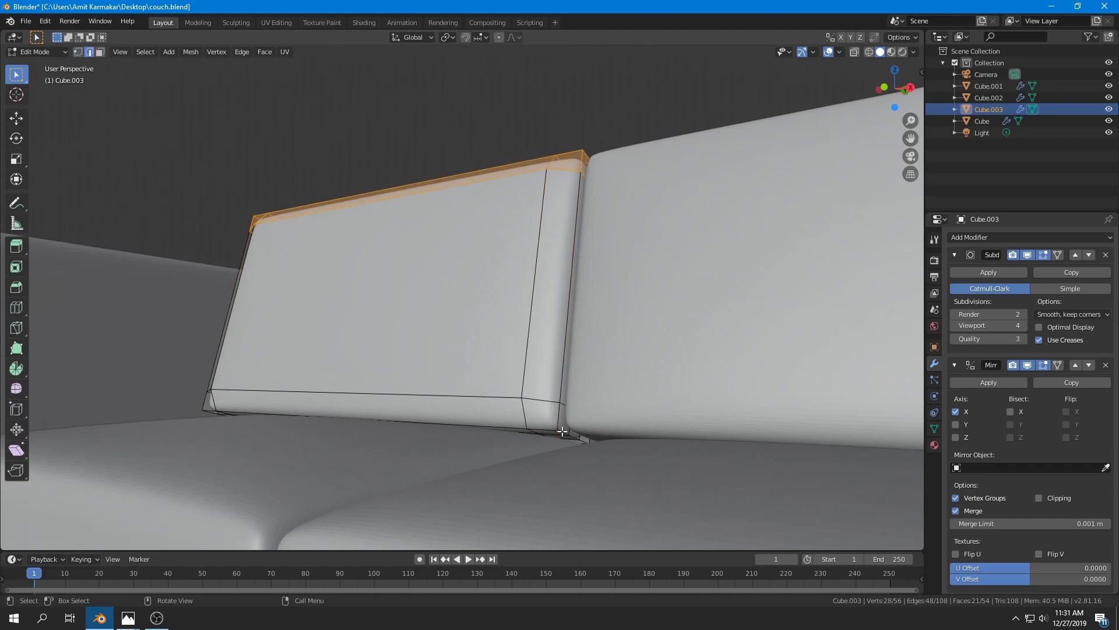
Step: Lower the back cushion's inner bottom corner edge about 0.046 m along Z toward the seat cushions
left_click(558, 435, "alt")
middle_click_drag(558, 435, 595, 415)
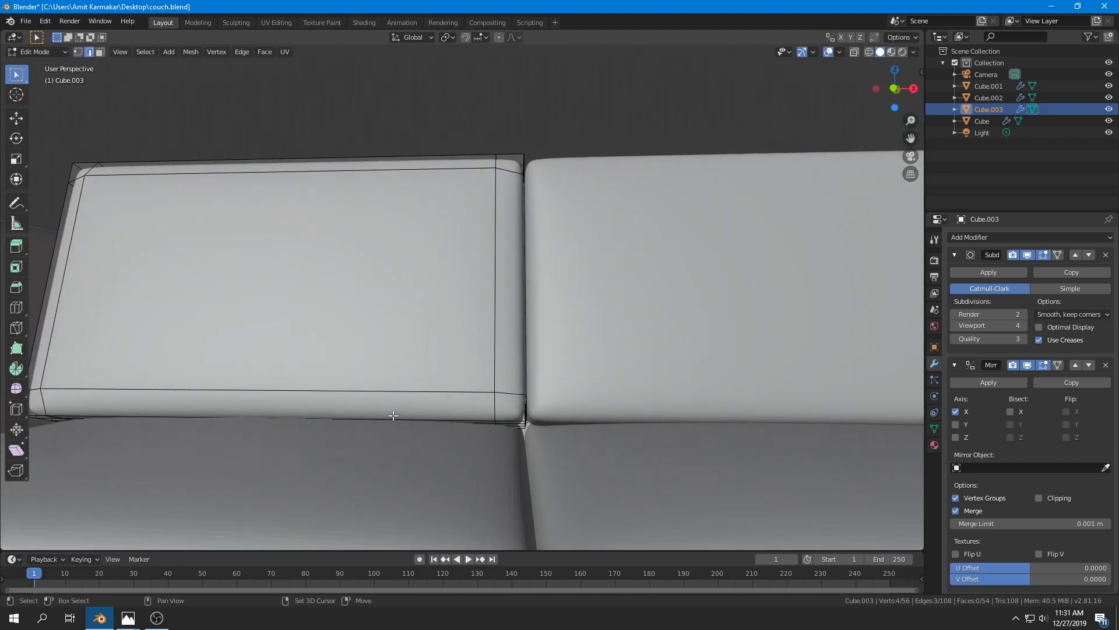
middle_click_drag(440, 411, 482, 405)
key("g")
key("z")
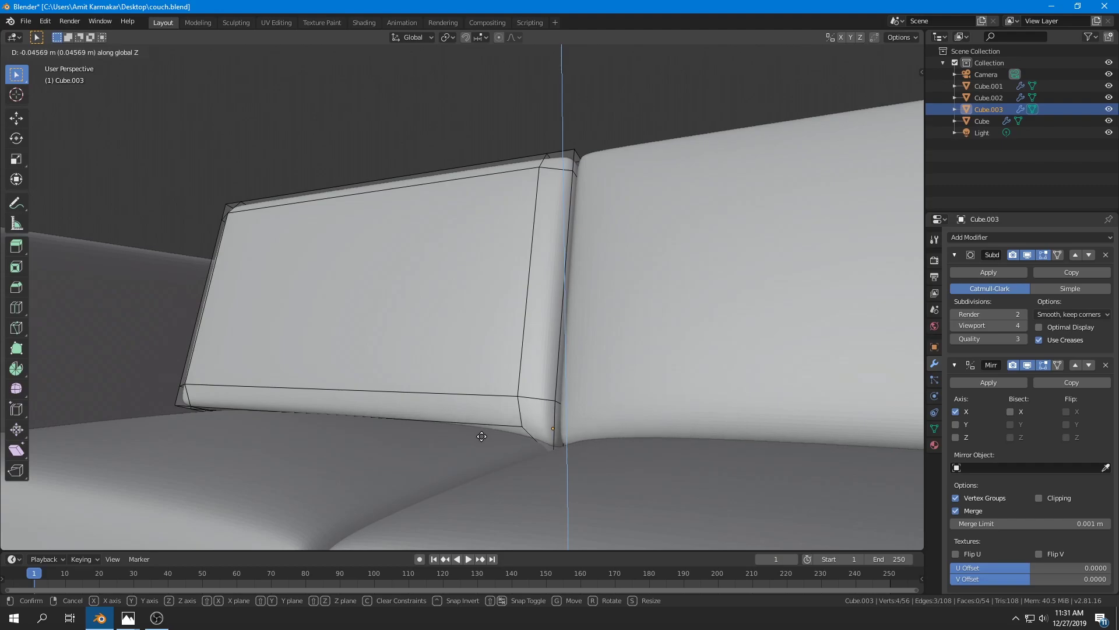
left_click(481, 436)
middle_click_drag(482, 438, 457, 425)
Step: Lower the back cushion's outer bottom corner edge about 0.04 m along Z and return to Object Mode
middle_click_drag(268, 434, 369, 402)
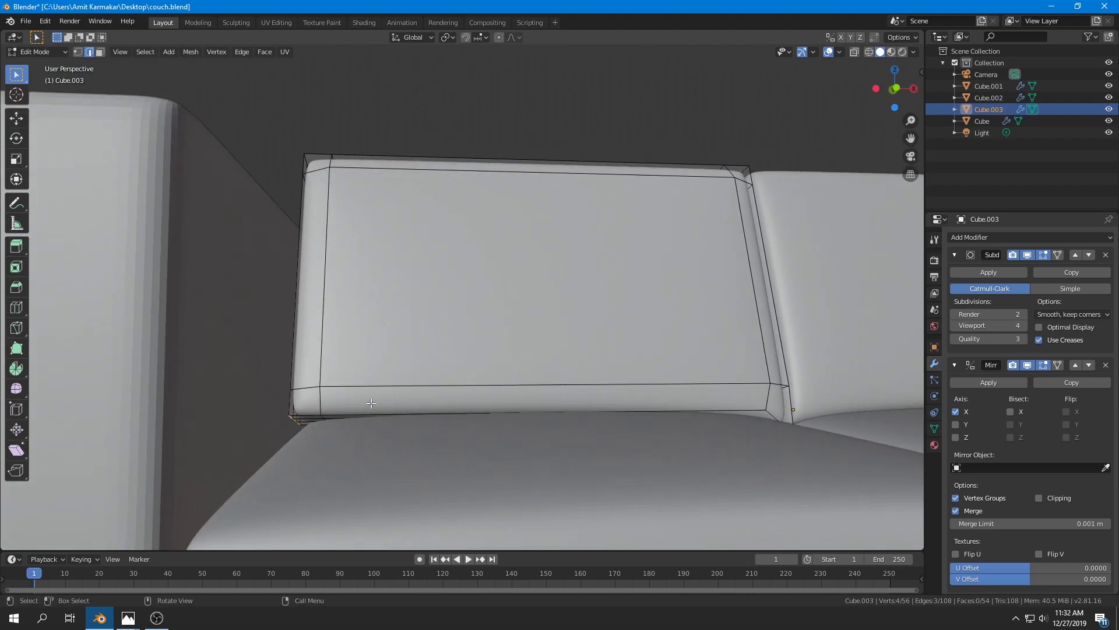
key("g")
key("z")
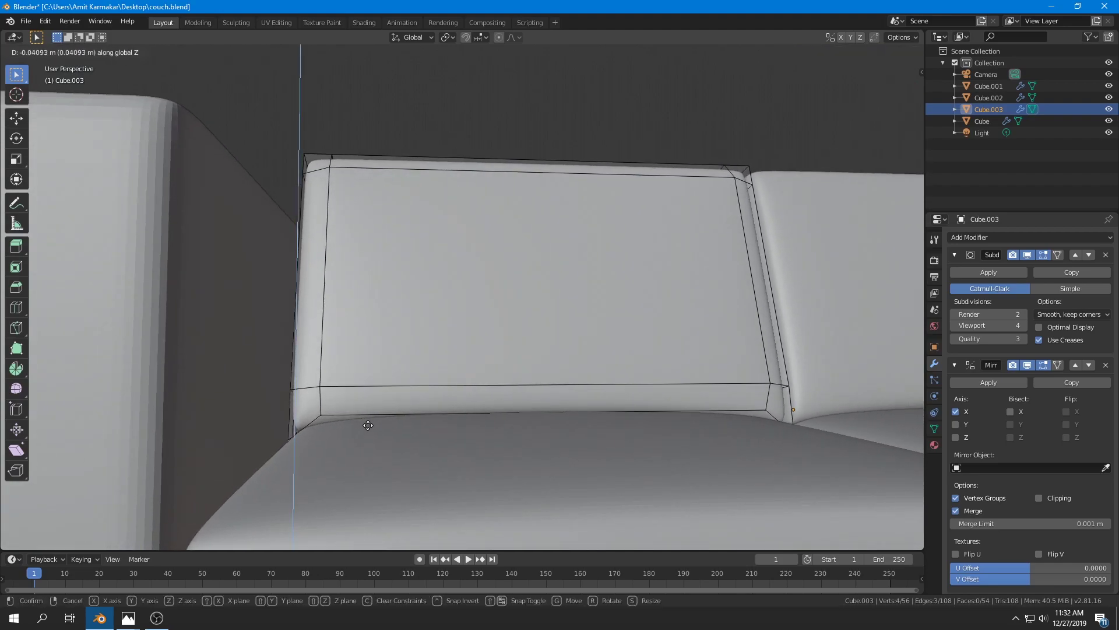
left_click(368, 425)
key("Tab")
scroll(469, 377, "down", 3)
middle_click_drag(470, 377, 515, 402)
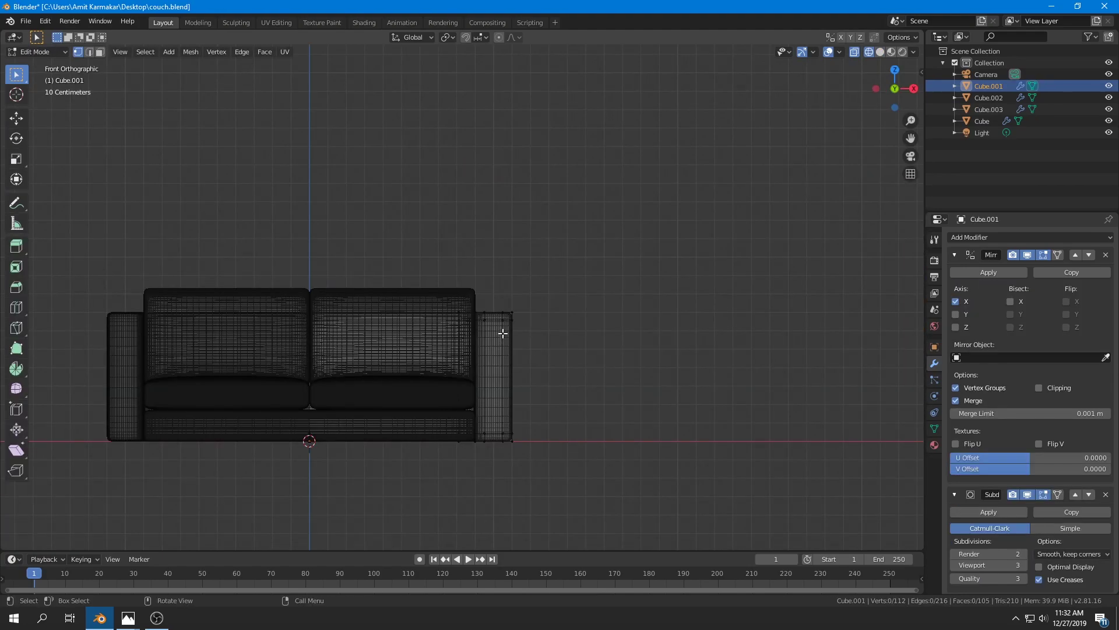
Step: In front wireframe view, move the armrest's outer vertices inward about 0.03 m along X, and return to Object Mode with solid shading
key("b")
left_click_drag(496, 281, 571, 470)
scroll(572, 387, "up", 3)
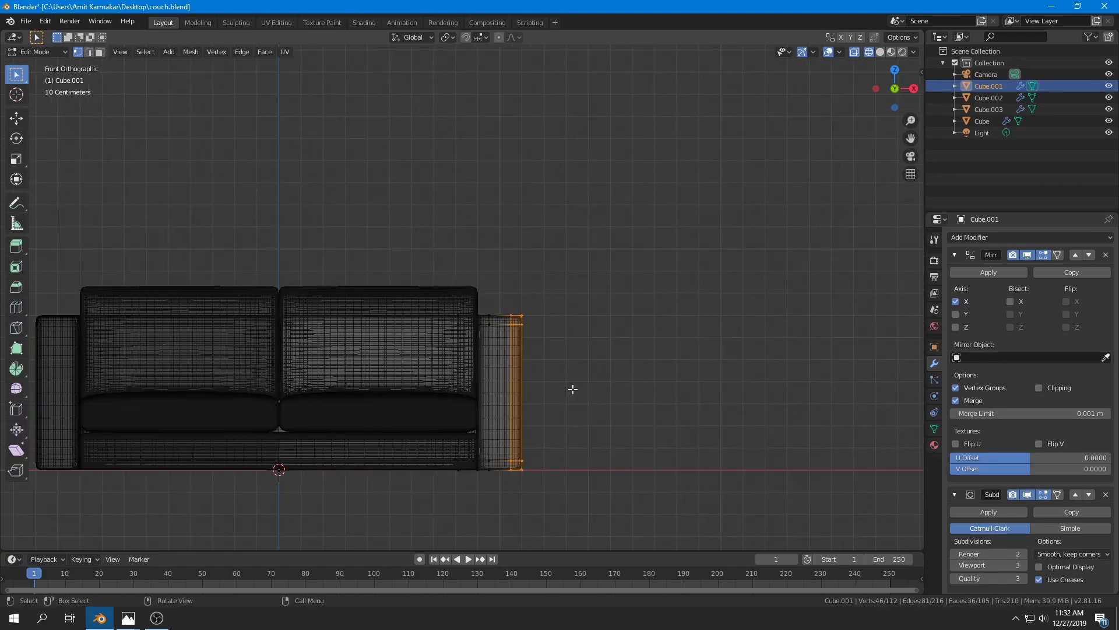
key("g")
key("x")
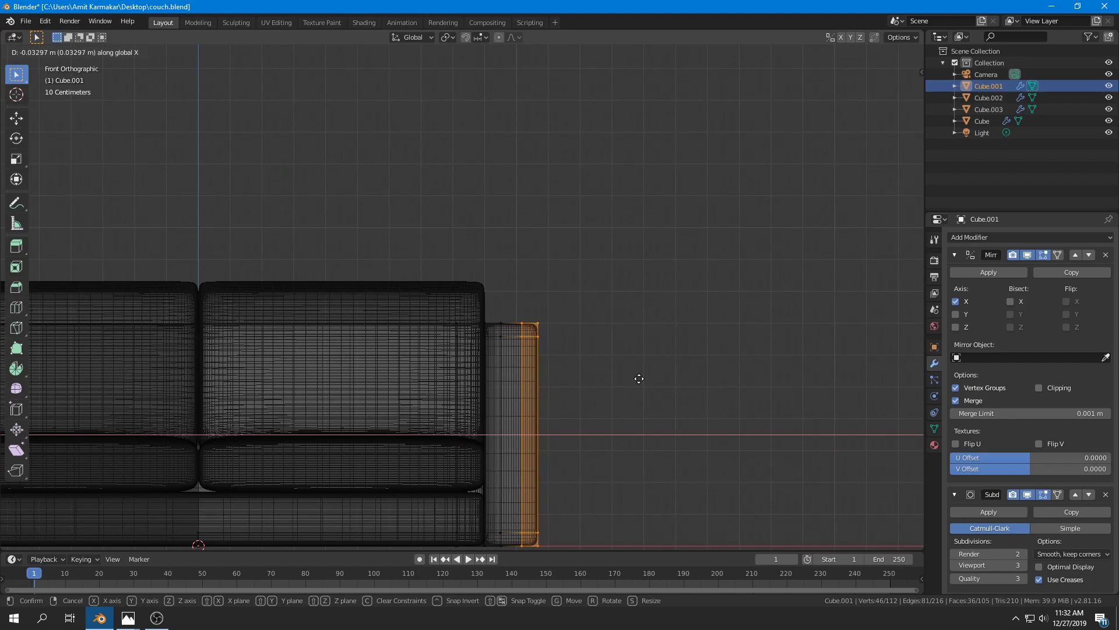
left_click(639, 378)
key("Tab")
scroll(510, 383, "down", 3)
mouse_move(477, 370)
middle_mouse_down()
mouse_move(376, 428)
mouse_move(411, 401)
middle_mouse_up()
key("z")
left_click(500, 397)
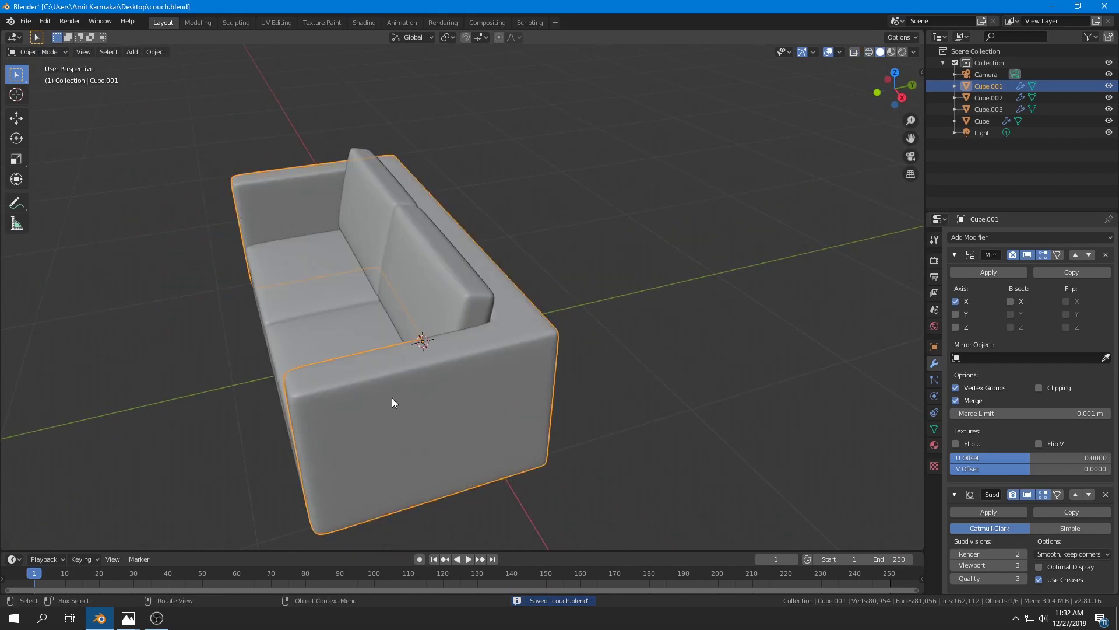
Step: In top wireframe view, shift the couch frame's rear vertices along Y to thin the backrest, and return to solid Object Mode
key("KP_7")
key("Tab")
key("shift+z")
key("b")
left_click_drag(336, 314, 663, 341)
key("g")
key("y")
left_click(661, 347)
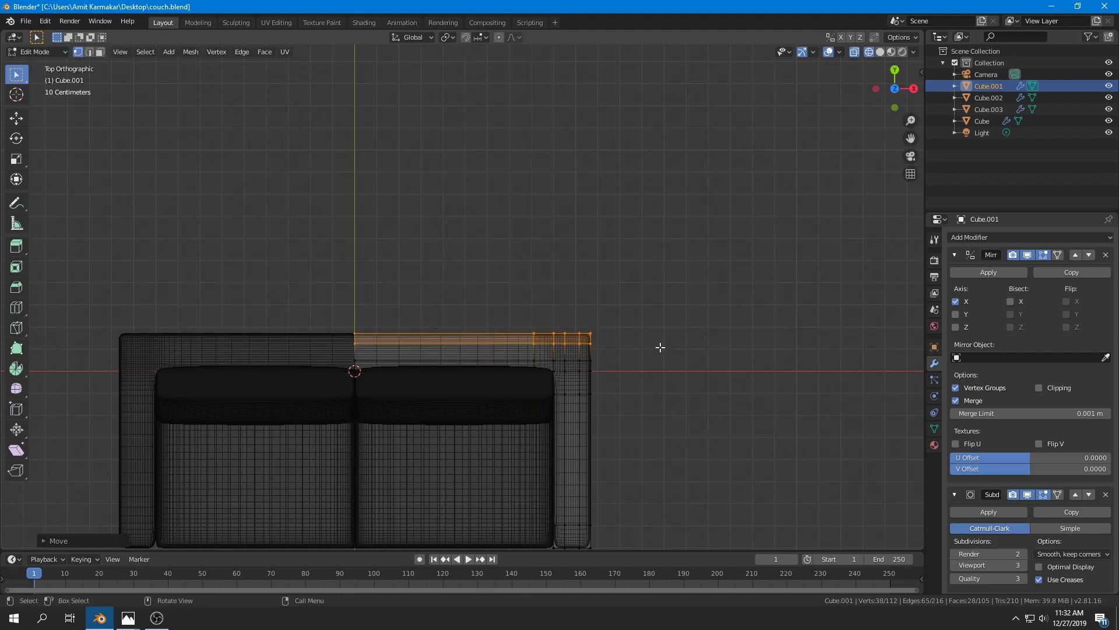
key("Tab")
middle_click_drag(638, 451, 596, 362)
key("z")
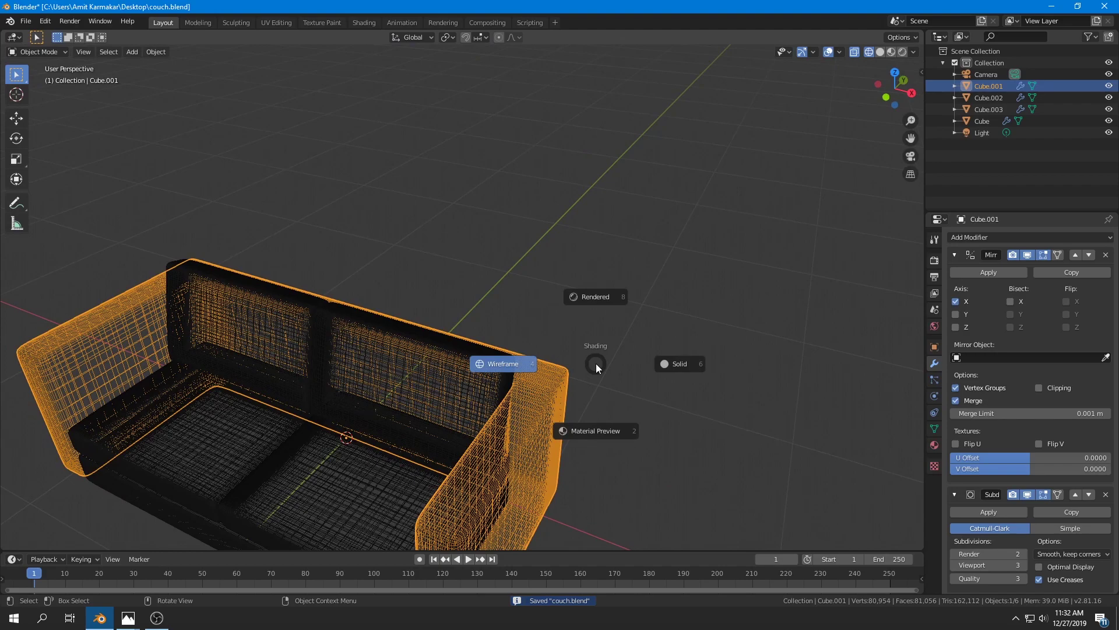
left_click(659, 373)
Step: In front wireframe view, lower the couch frame's upper vertices slightly along Z, return to solid Object Mode, and save the file
key("Tab")
key("KP_1")
key("z")
left_click(430, 392)
key("b")
left_click_drag(391, 288, 600, 327)
scroll(612, 324, "up", 3)
key("g")
key("z")
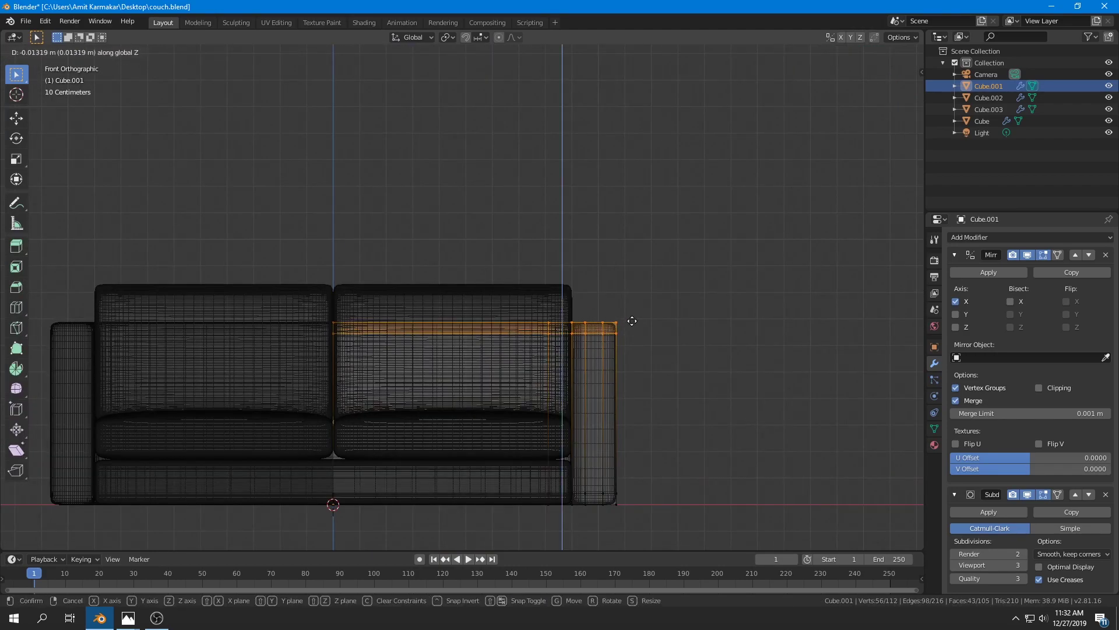
left_click(631, 324)
key("ctrl+s")
key("Tab")
key("z")
mouse_move(548, 331)
middle_mouse_down()
mouse_move(500, 360)
mouse_move(541, 366)
mouse_move(512, 372)
mouse_move(587, 369)
mouse_move(634, 394)
mouse_move(547, 365)
mouse_move(621, 363)
mouse_move(602, 394)
mouse_move(574, 398)
mouse_move(429, 384)
mouse_move(492, 376)
middle_mouse_up()
left_click(596, 351)
left_click(546, 366)
key("ctrl+s")
scroll(429, 384, "down", 2)
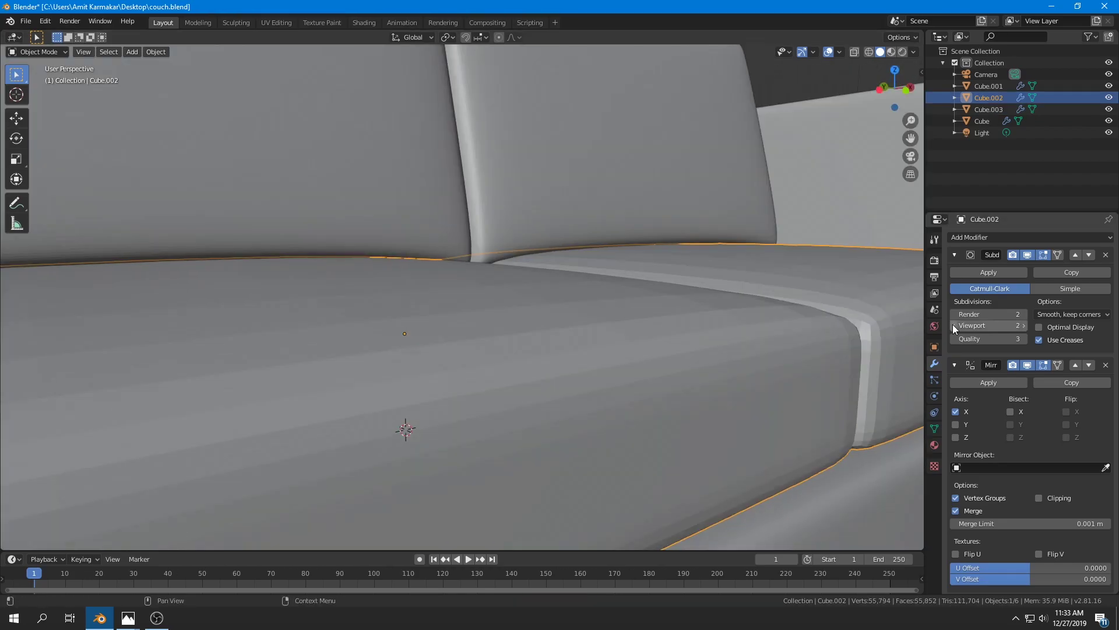
Step: Shade the seat cushions smooth and set their Subdivision viewport level to 3
left_click(954, 325)
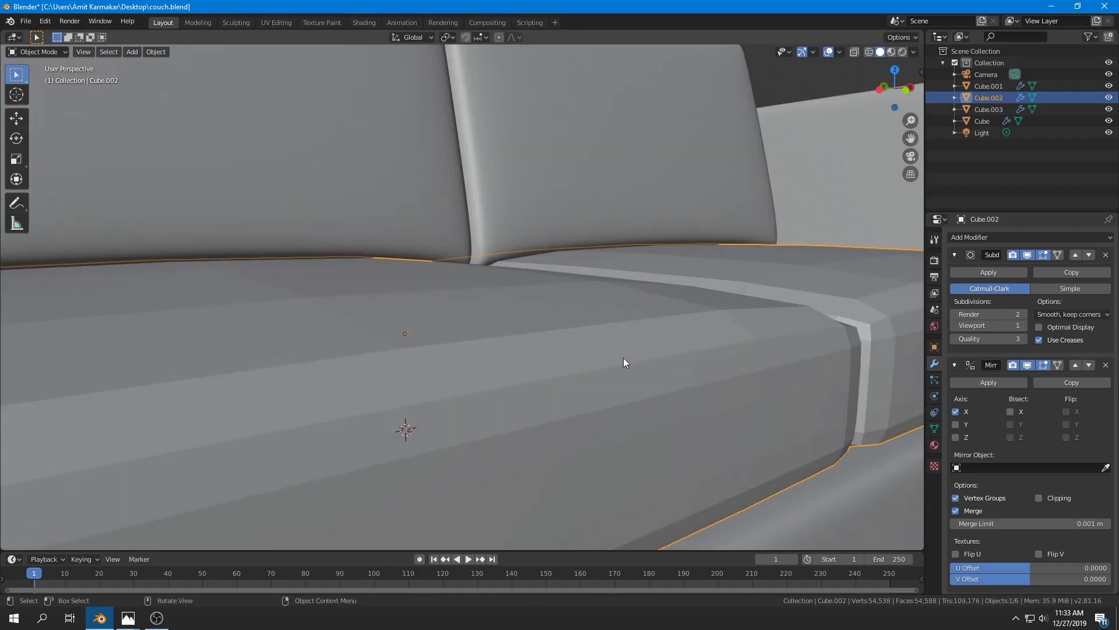
right_click(624, 361)
left_click(575, 357)
left_click(1023, 326)
left_click(1023, 325)
scroll(520, 382, "down", 3)
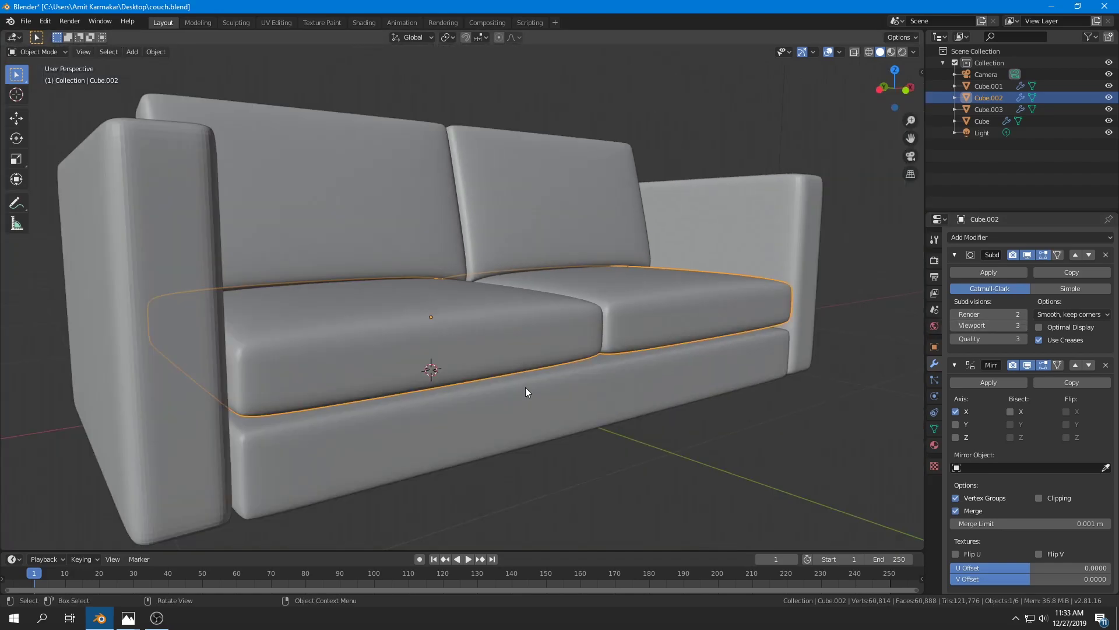
Step: Apply smooth shading to the seat base, the back cushions, and the armrest frame
left_click(519, 379)
scroll(717, 382, "up", 10)
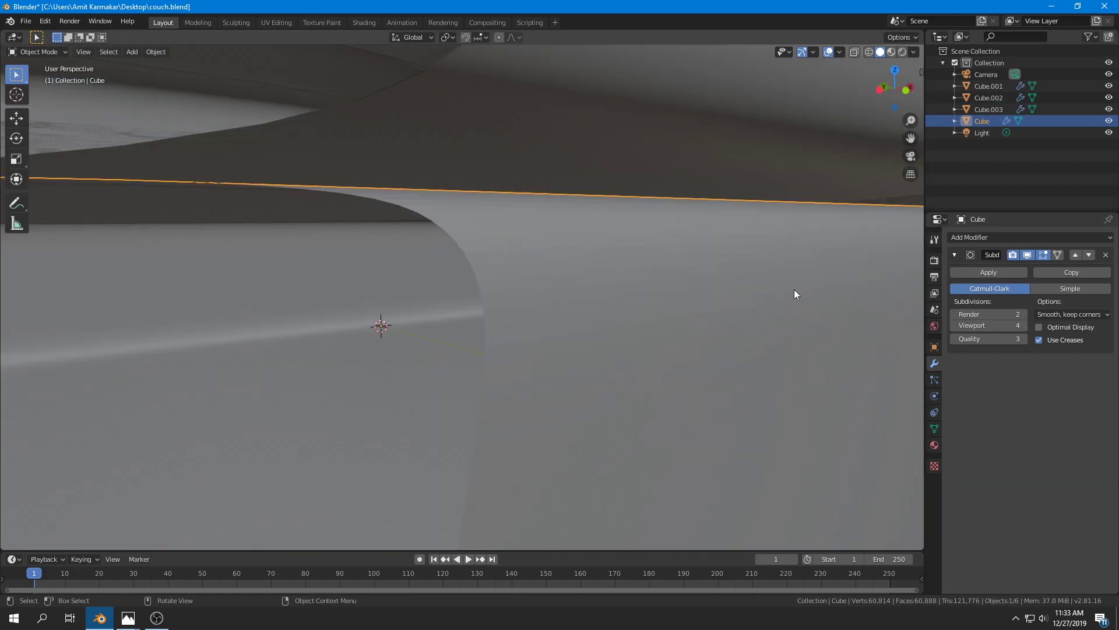
right_click(726, 331)
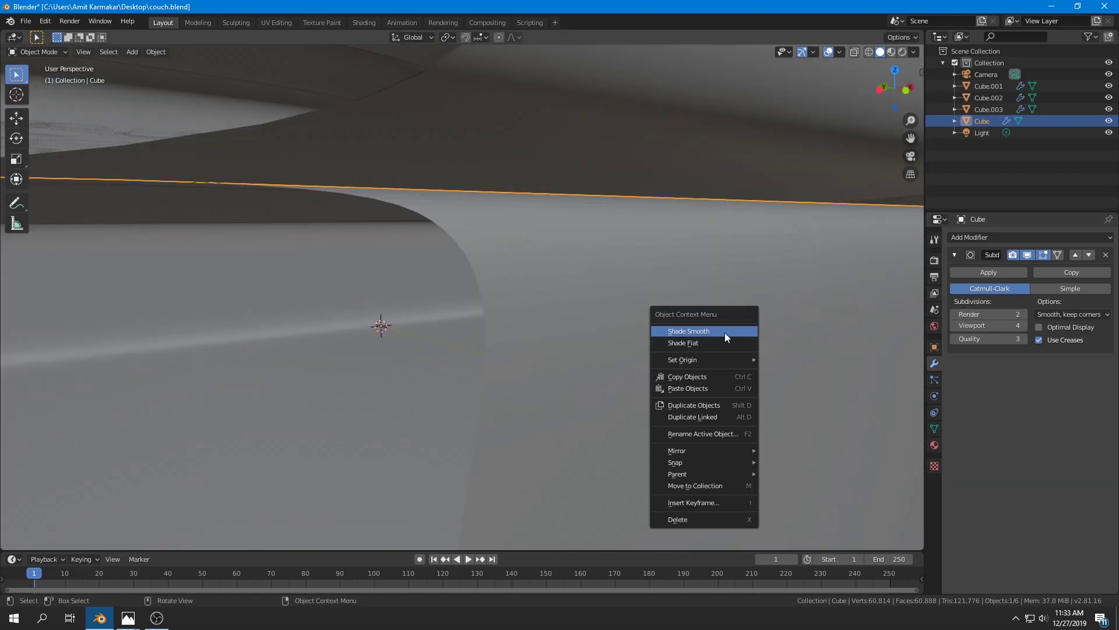
left_click(727, 333)
scroll(609, 249, "down", 5)
middle_click_drag(607, 248, 674, 349, "shift")
left_click(511, 233)
right_click(511, 233)
left_click(510, 233)
left_click(208, 290)
right_click(205, 291)
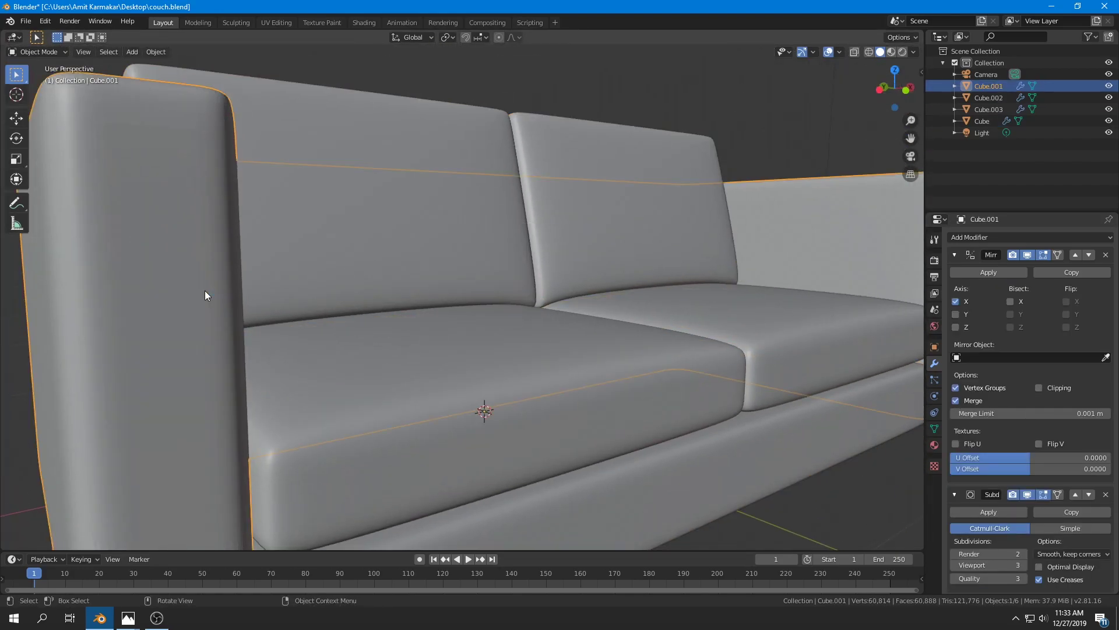
left_click(205, 291)
Step: Try to raise the seat base's viewport subdivision level in wireframe view, and undo the change
scroll(245, 295, "down", 4)
middle_click_drag(291, 294, 317, 316)
middle_click_drag(554, 324, 548, 285)
key("shift+z")
mouse_move(463, 312)
middle_mouse_down()
mouse_move(508, 316)
mouse_move(479, 333)
middle_mouse_up()
left_click(656, 471)
left_click(1024, 326)
middle_click_drag(881, 366, 855, 349)
key("ctrl+z")
key("ctrl+z")
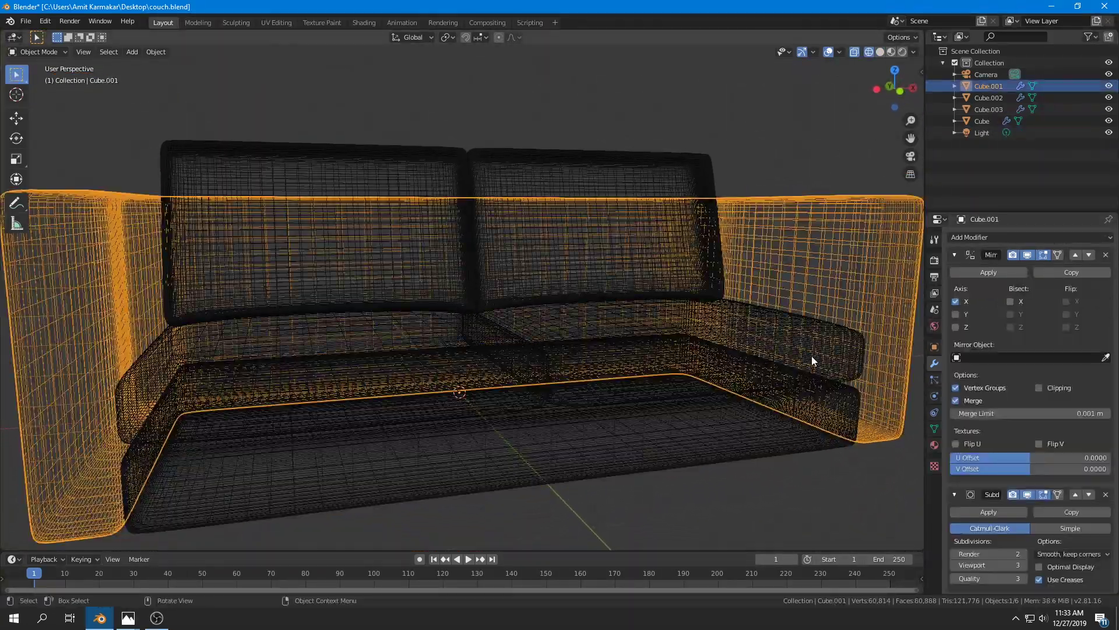
left_click(806, 361)
key("shift+z")
Step: Raise all selected couch parts together along Z in front view to make room for legs underneath
left_click(644, 282)
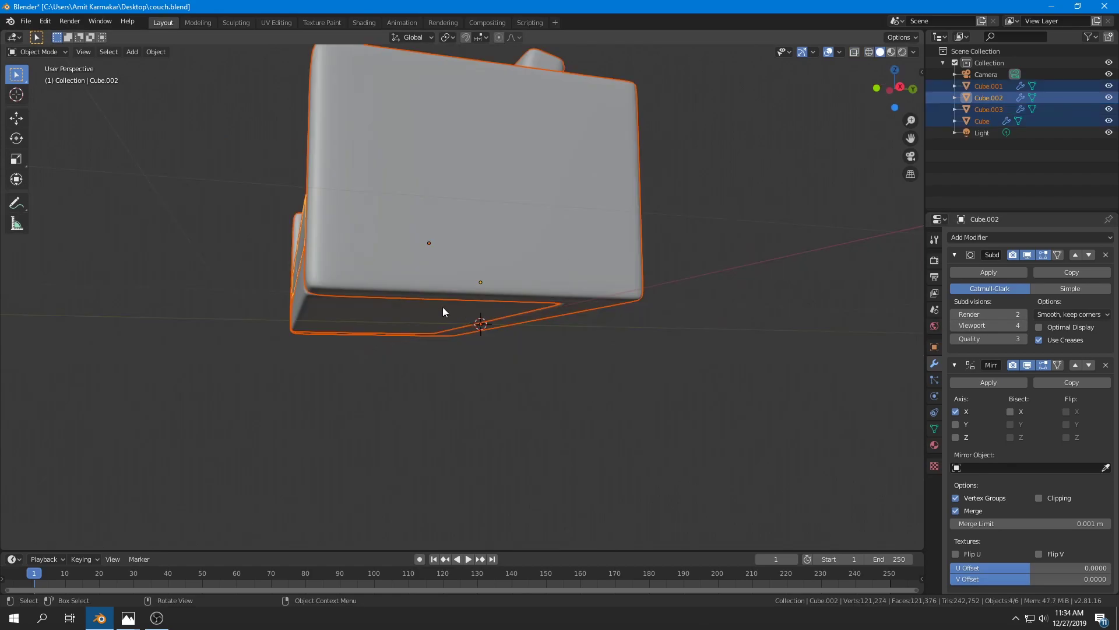
middle_click_drag(456, 355, 531, 355)
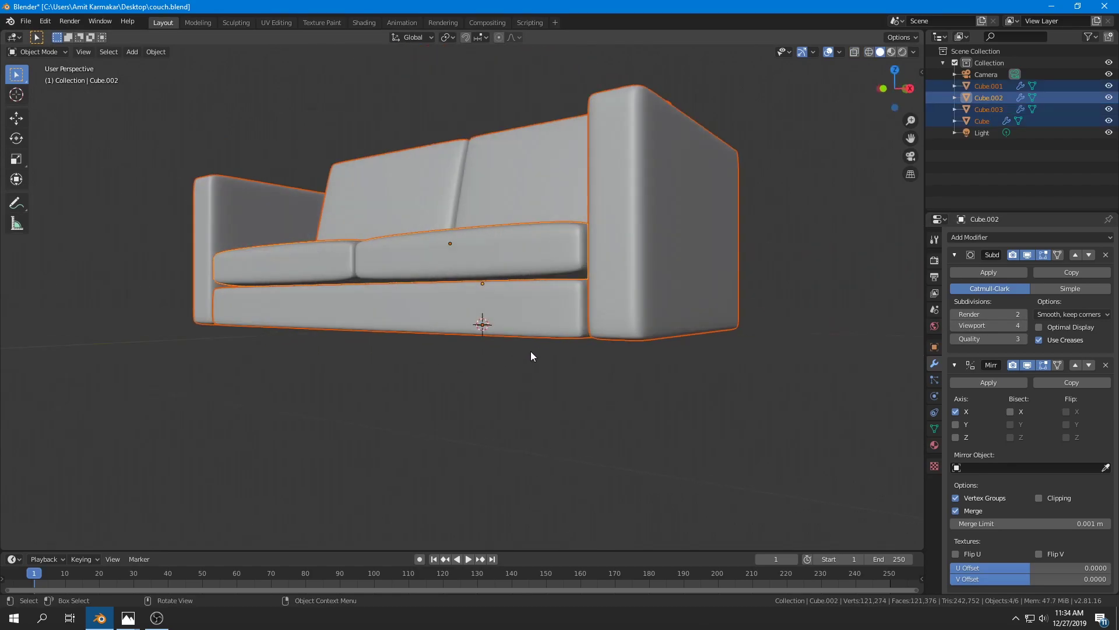
key("KP_1")
key("g")
key("z")
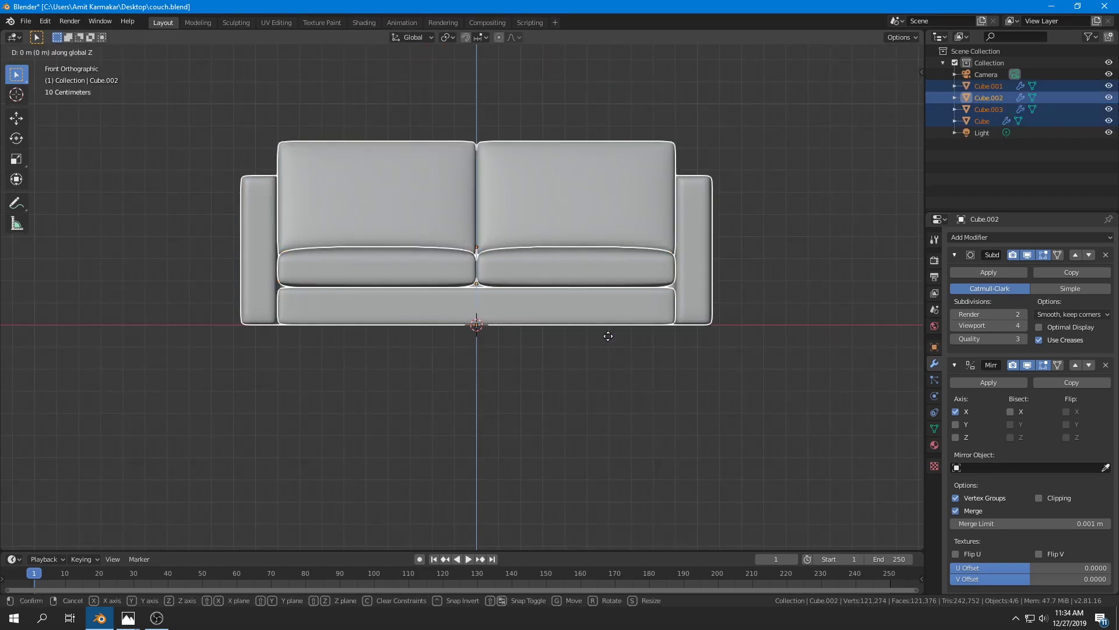
left_click(601, 303)
Step: Add a cube mesh for a leg below the couch and scale it down uniformly
middle_click_drag(590, 341, 350, 358)
key("shift+a")
mouse_move(412, 328)
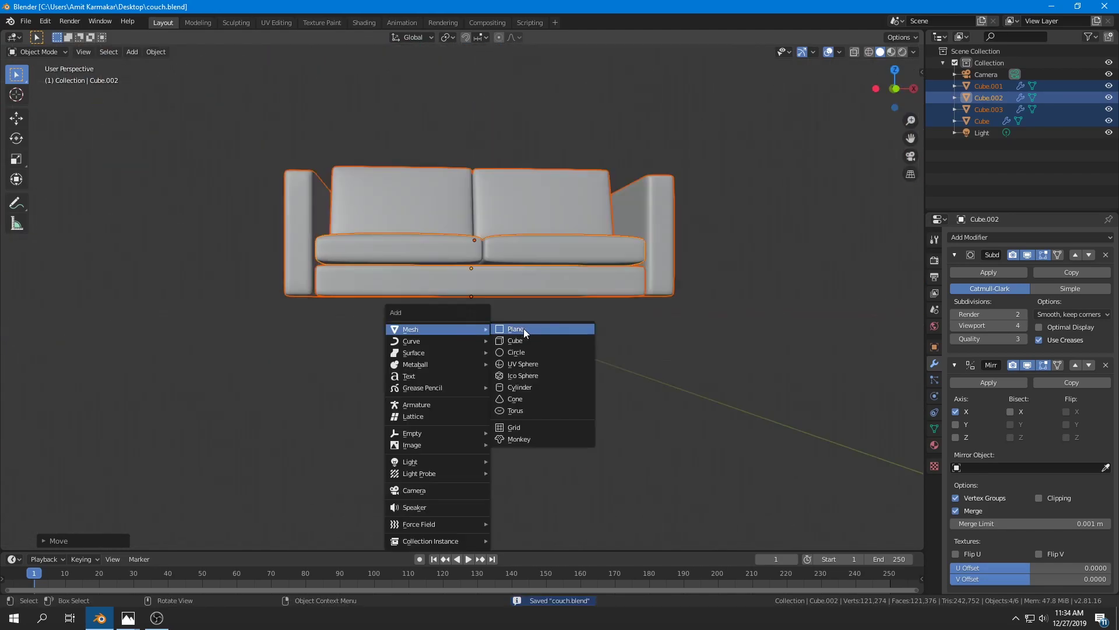
left_click(518, 340)
key("s")
left_click(488, 311)
Step: Scale the cube along Z, and in the XY plane, to form a slim upright leg block
middle_click_drag(488, 311, 595, 320)
key("s")
key("z")
left_click(773, 341)
key("s")
key("shift+z")
left_click(699, 341)
Step: Move the leg under the armrest in front view so it meets the underside and rests on the ground line
middle_click_drag(698, 342, 497, 327)
key("KP_1")
key("g")
left_click(648, 311)
scroll(497, 305, "up", 11)
middle_click_drag(648, 310, 590, 300, "shift")
key("g")
left_click(517, 308)
scroll(569, 291, "down", 8)
Step: In side view, move the leg along Y toward one end of the armrest
key("KP_3")
scroll(590, 299, "up", 6)
key("g")
key("y")
left_click(664, 300)
Step: Duplicate the leg along Y to the other end of the same armrest
scroll(665, 300, "down", 7)
key("shift+d")
key("y")
left_click(330, 331)
Step: Duplicate both legs in front view about -1.98 m along X under the opposite armrest and save the file
left_click(516, 329, "shift")
key("KP_1")
scroll(492, 327, "down", 2)
middle_click_drag(361, 324, 566, 338, "shift")
scroll(566, 339, "up", 2)
key("shift+d")
key("x")
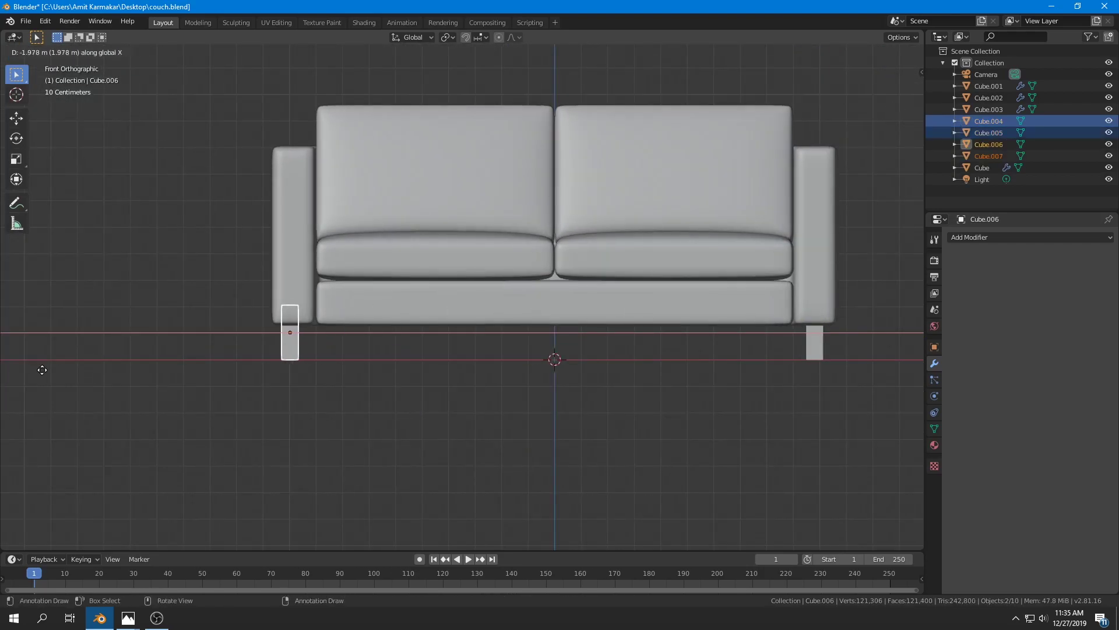
left_click(44, 371)
key("ctrl+s")
Step: Adjust the position of edges on the couch frame along X
middle_click_drag(318, 312, 408, 326)
key("alt+a")
middle_click_drag(568, 328, 459, 328)
left_click(655, 304)
middle_click_drag(656, 303, 682, 306)
scroll(682, 306, "up", 4)
middle_click_drag(700, 309, 642, 325, "shift")
key("Tab")
key("2")
key("g")
key("x")
left_click(625, 331)
key("g")
key("x")
left_click(643, 325)
Step: Scale two edge loops of the couch frame along Y and save the file
middle_click_drag(533, 302, 506, 324)
left_click(425, 325, "alt")
left_click(526, 327, "alt+shift")
key("s")
key("y")
left_click(662, 321)
key("ctrl+s")
key("Tab")
Step: Move an edge loop of the seat base along Y
middle_click_drag(373, 321, 460, 316)
key("Tab")
key("Tab")
left_click(460, 379)
key("Tab")
left_click(499, 366, "alt")
key("g")
key("y")
left_click(600, 366)
key("Tab")
Step: Add an edge loop around the seat cushion and slide it close to the bottom edge
scroll(600, 366, "up", 2)
left_click(492, 398)
middle_click_drag(492, 398, 628, 358, "shift")
scroll(568, 350, "up", 1)
key("Tab")
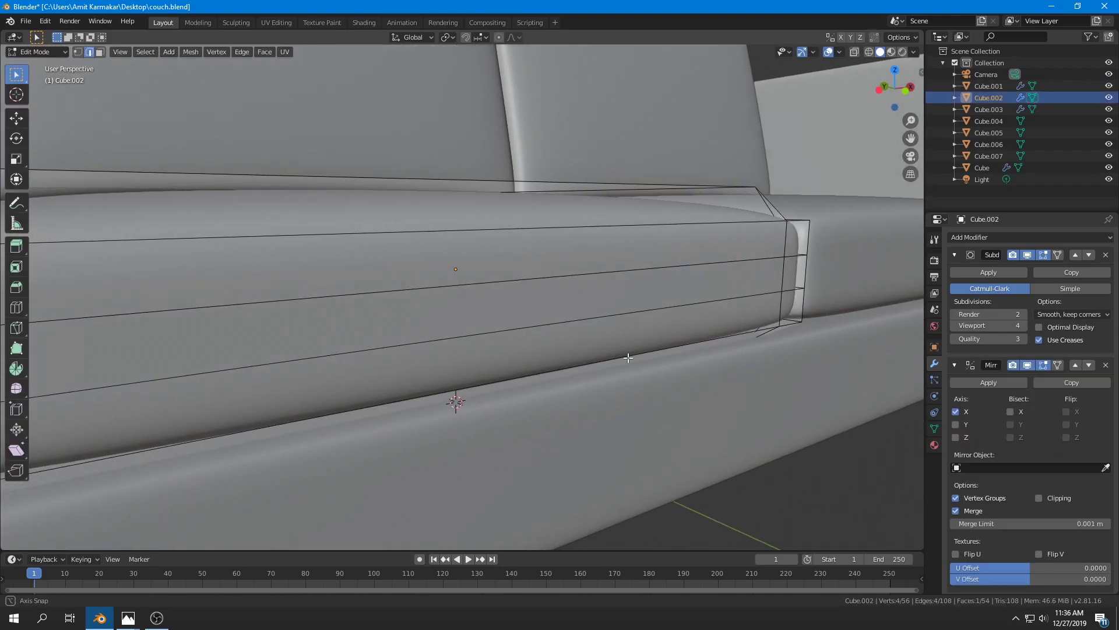
key("ctrl+r")
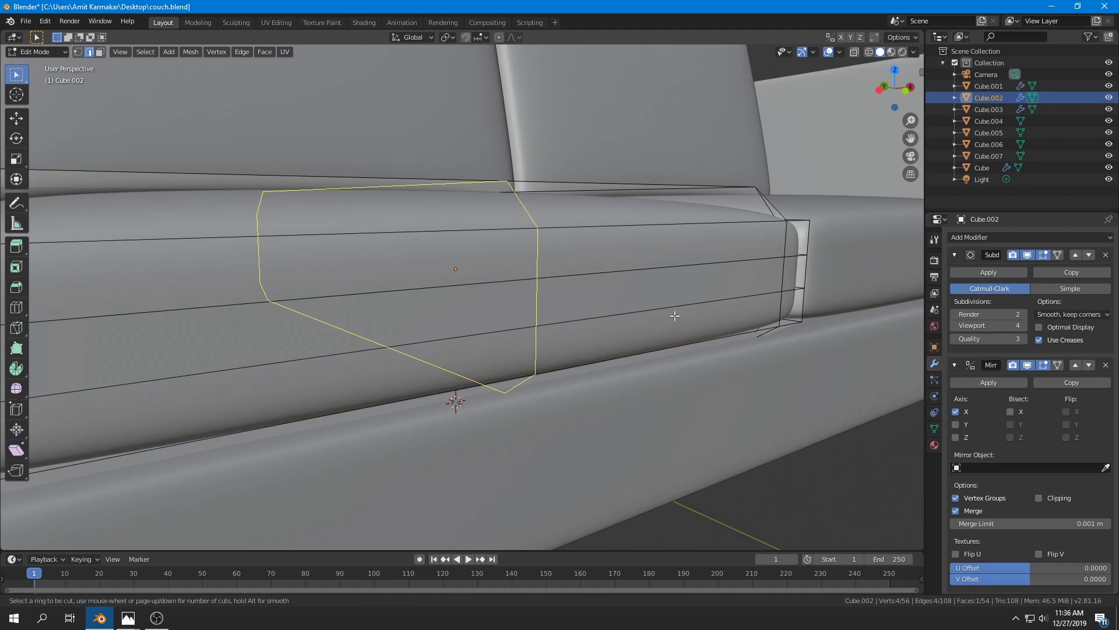
left_click(795, 308)
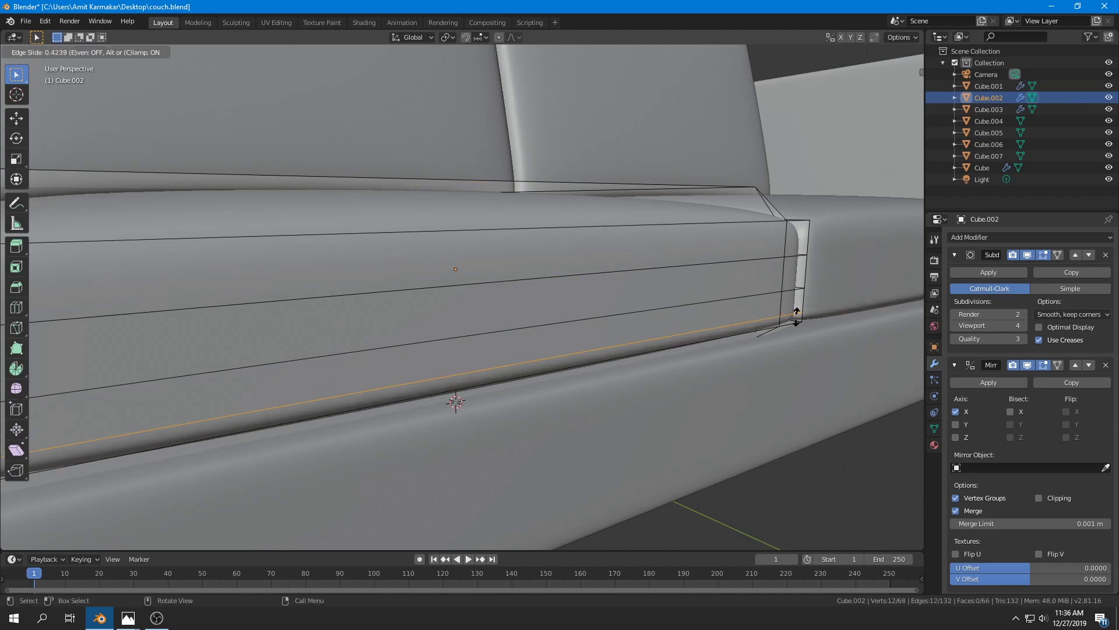
left_click(797, 315)
Step: Extrude the thin face loop at the seat cushion's bottom edge and fatten it outward by about 0.0025 as piping
key("alt+a")
left_click(781, 322, "alt")
key("e")
right_click(775, 383)
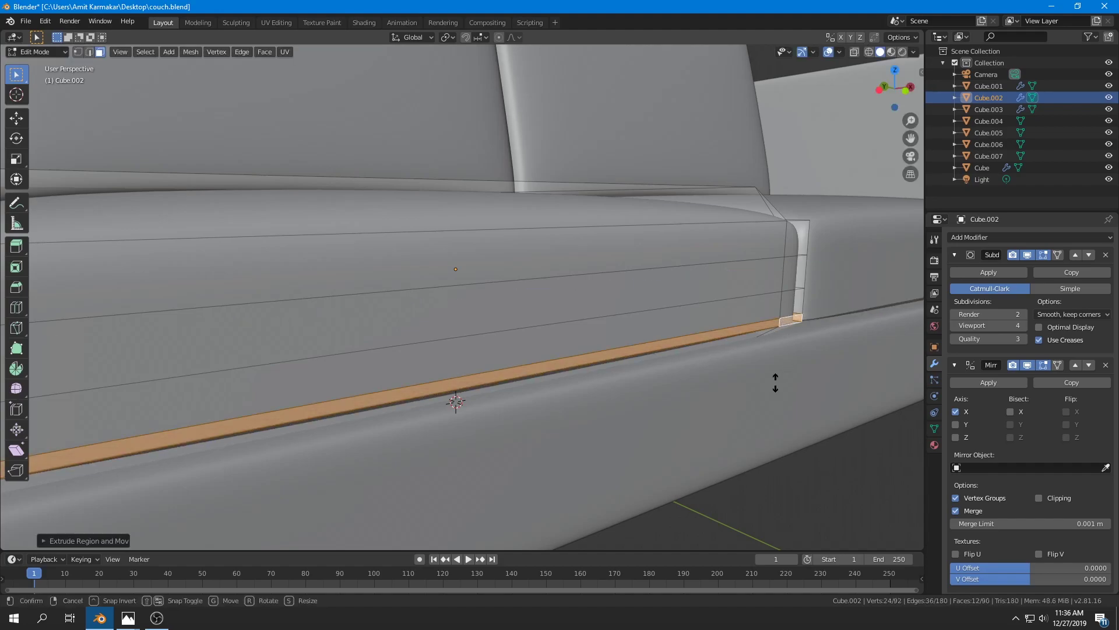
key("alt+s")
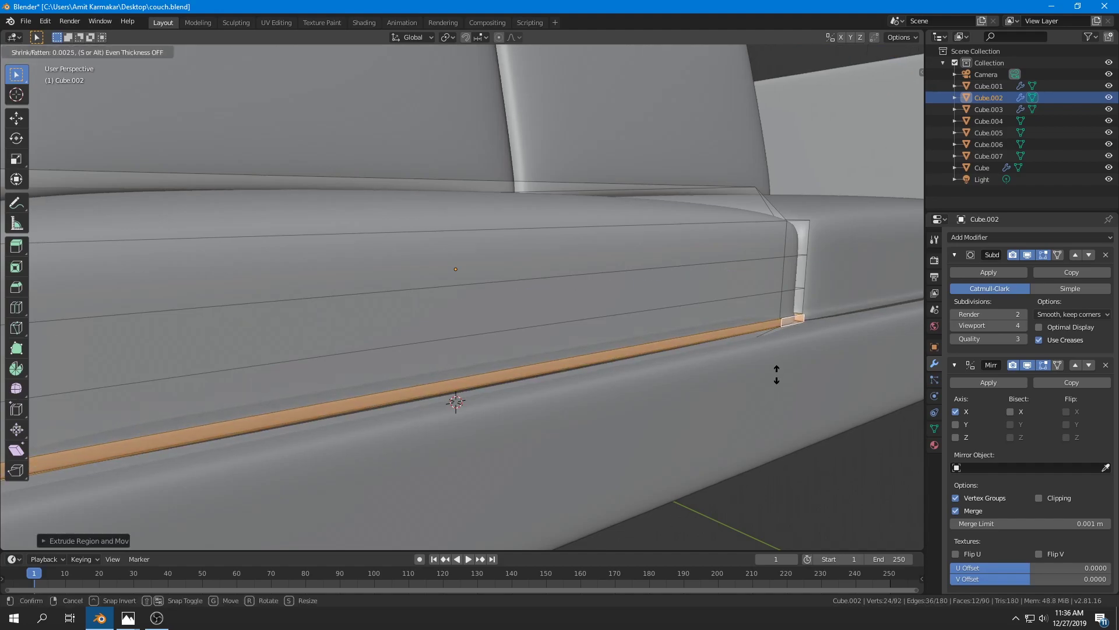
left_click(776, 375)
key("Tab")
Step: Add another edge loop around the seat cushion and slide it close to the top edge
middle_click_drag(664, 321, 688, 348, "shift")
key("Tab")
key("ctrl+r")
left_click(805, 291)
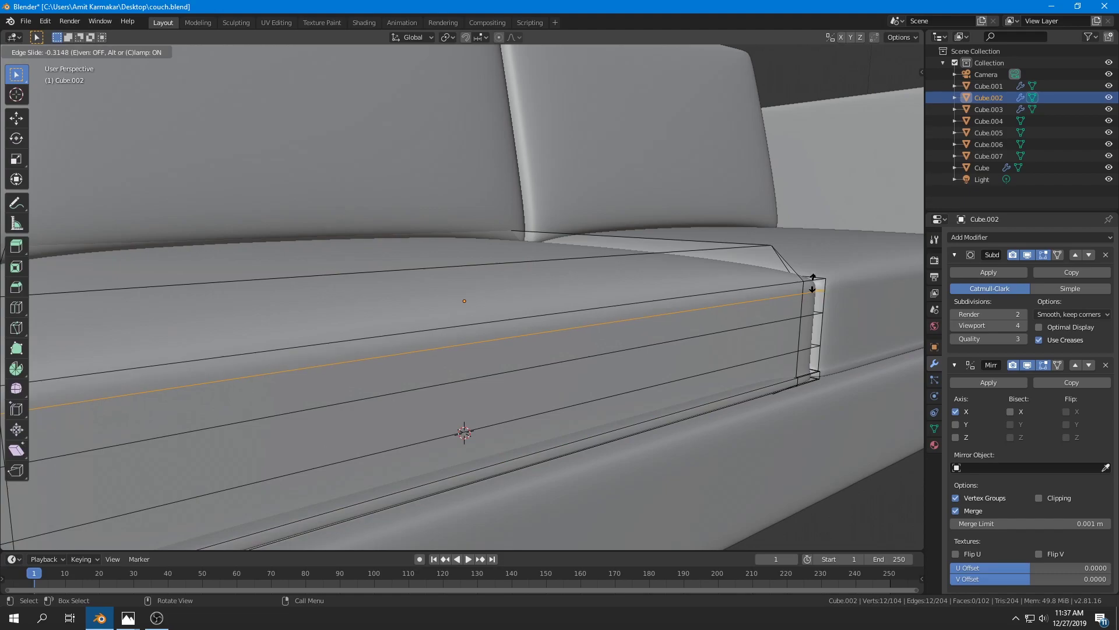
left_click(816, 278)
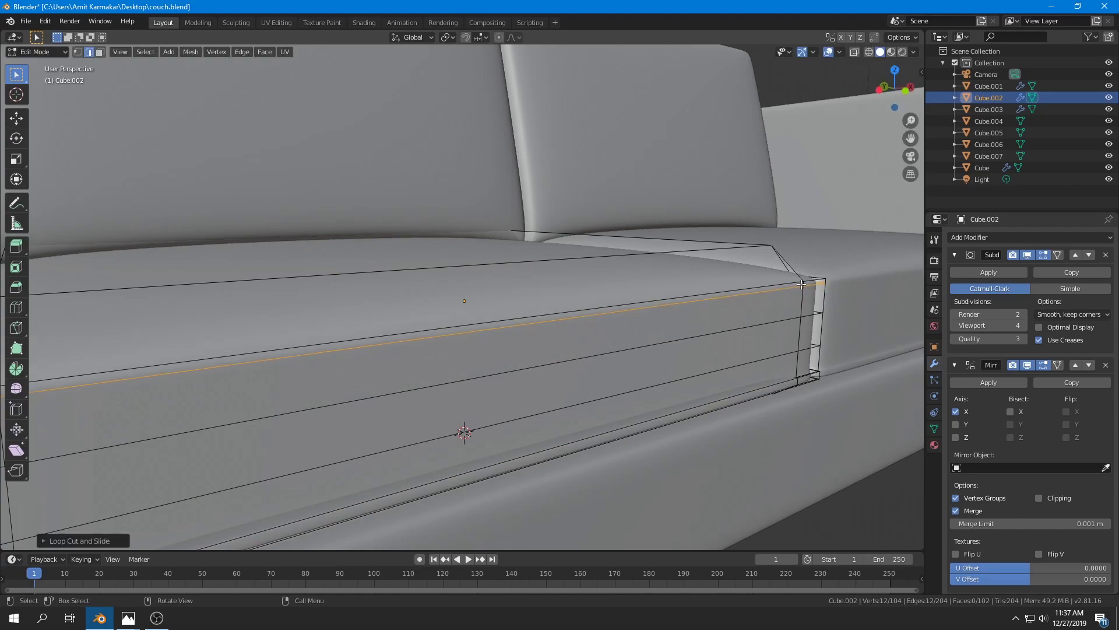
Step: Extrude the thin face loop at the seat cushion's top edge and fatten it outward as matching piping
key("3")
left_click(808, 297, "alt")
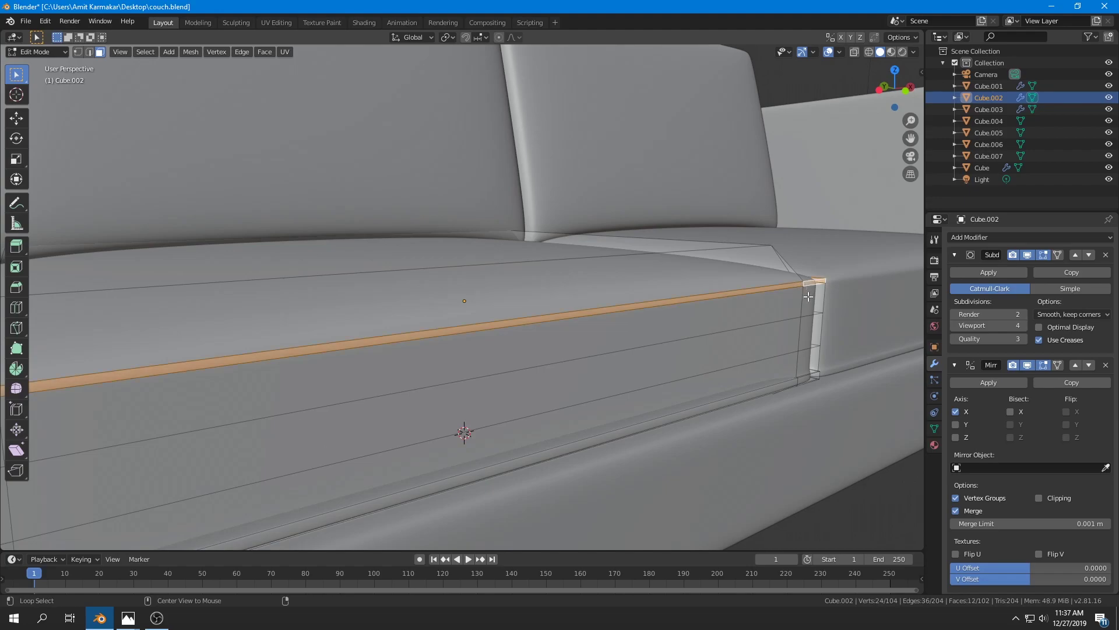
right_click(823, 333)
key("alt+s")
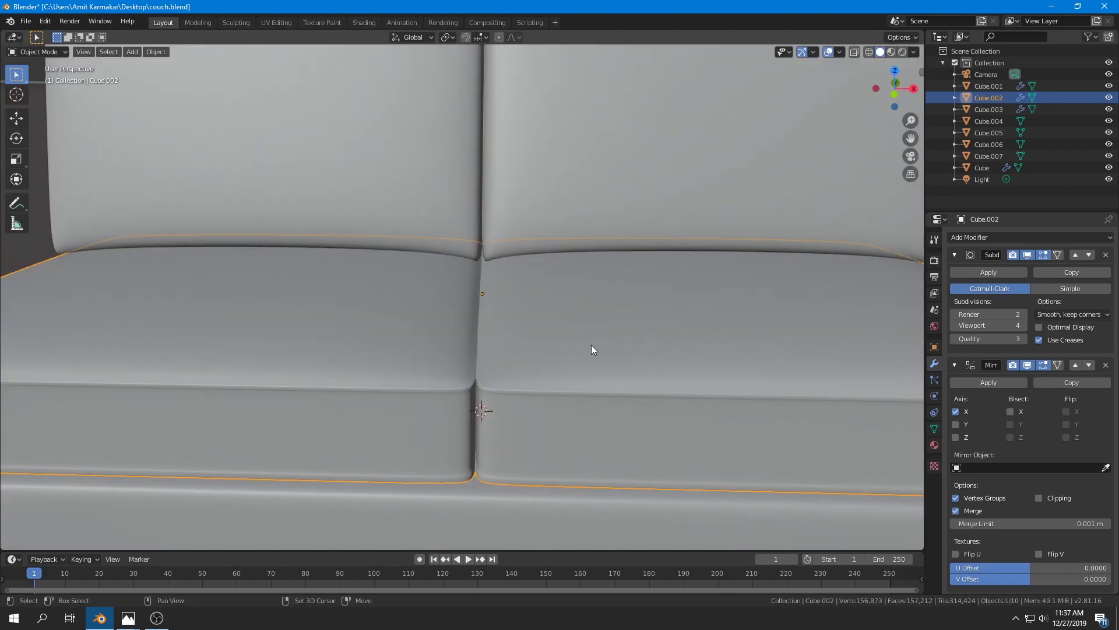
middle_click_drag(592, 344, 648, 334)
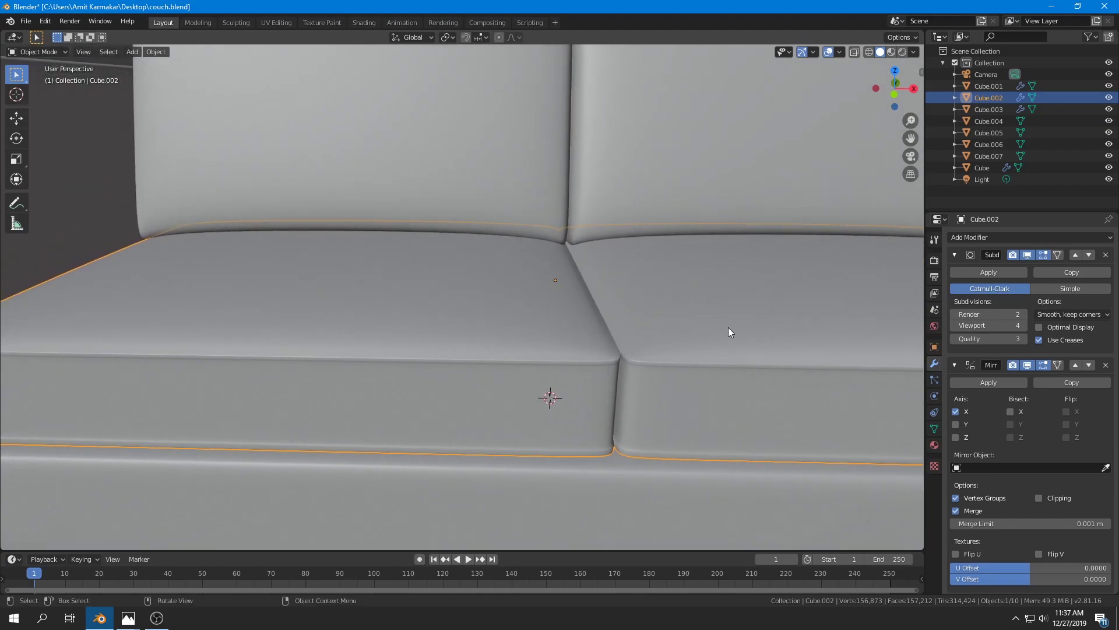
Step: Scale the whole seat cushion mesh to about 0.996 along X and save the file
key("s")
key("Escape")
key("Tab")
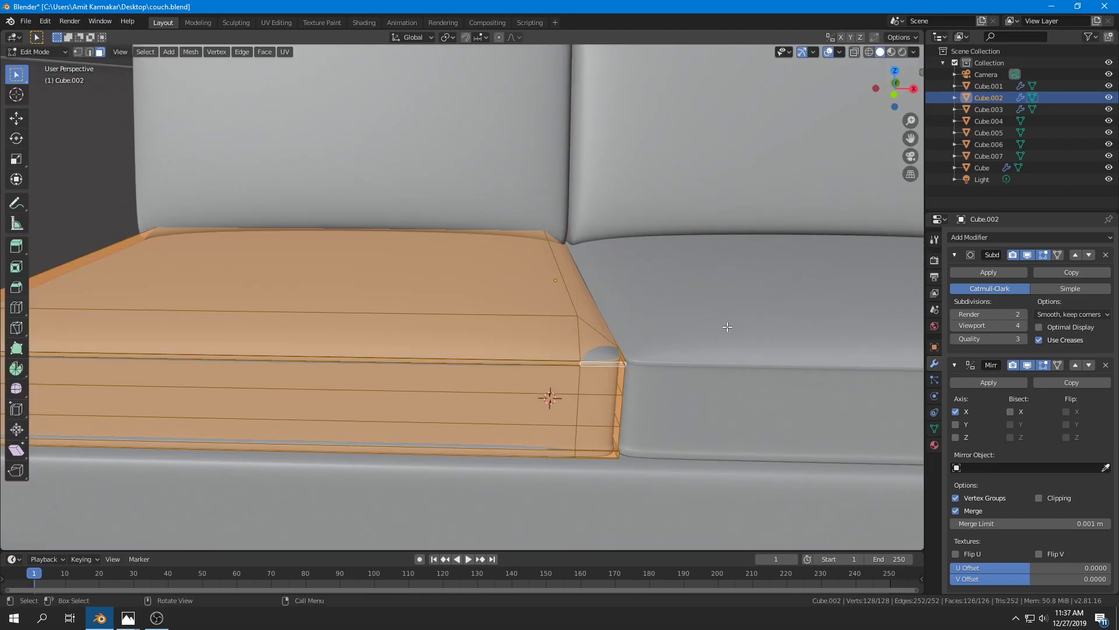
key("s")
key("x")
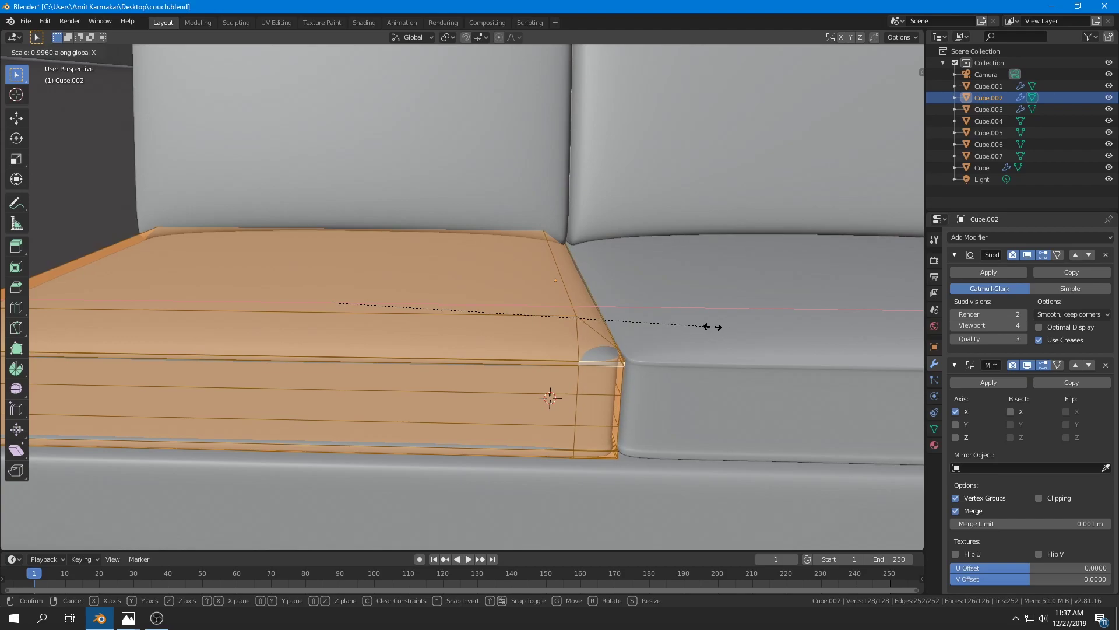
left_click(712, 326)
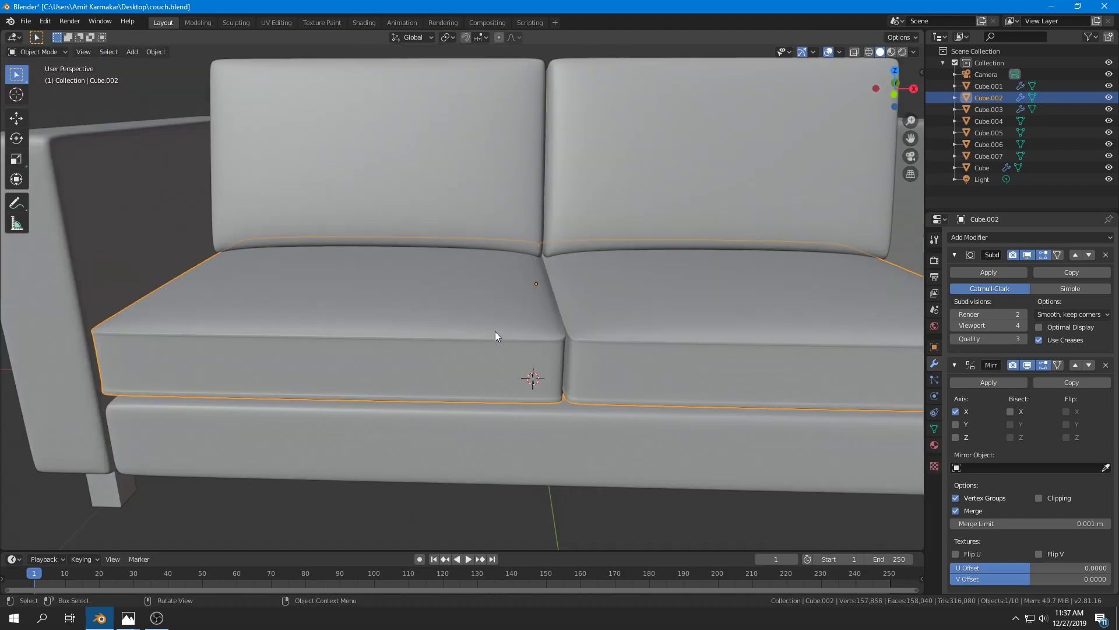
middle_click_drag(495, 331, 405, 317)
scroll(653, 336, "up", 3)
key("ctrl+s")
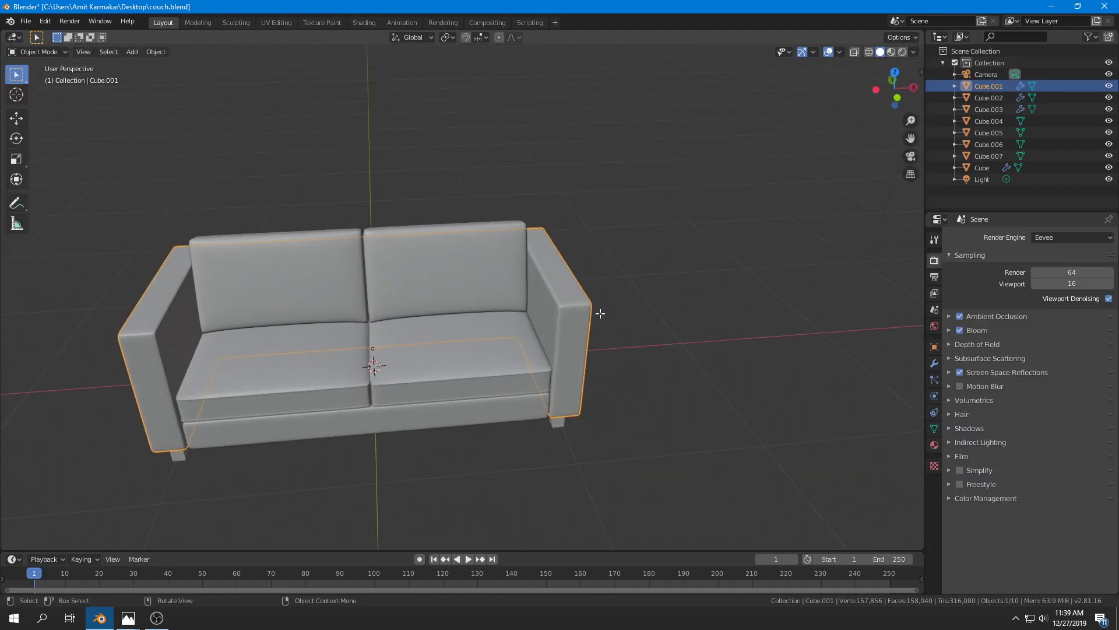
Step: Lower the top vertices of the couch frame by about 0.1 m along Z in front wireframe view, and restore solid shading
key("Tab")
key("KP_1")
key("shift+z")
scroll(563, 325, "up", 3)
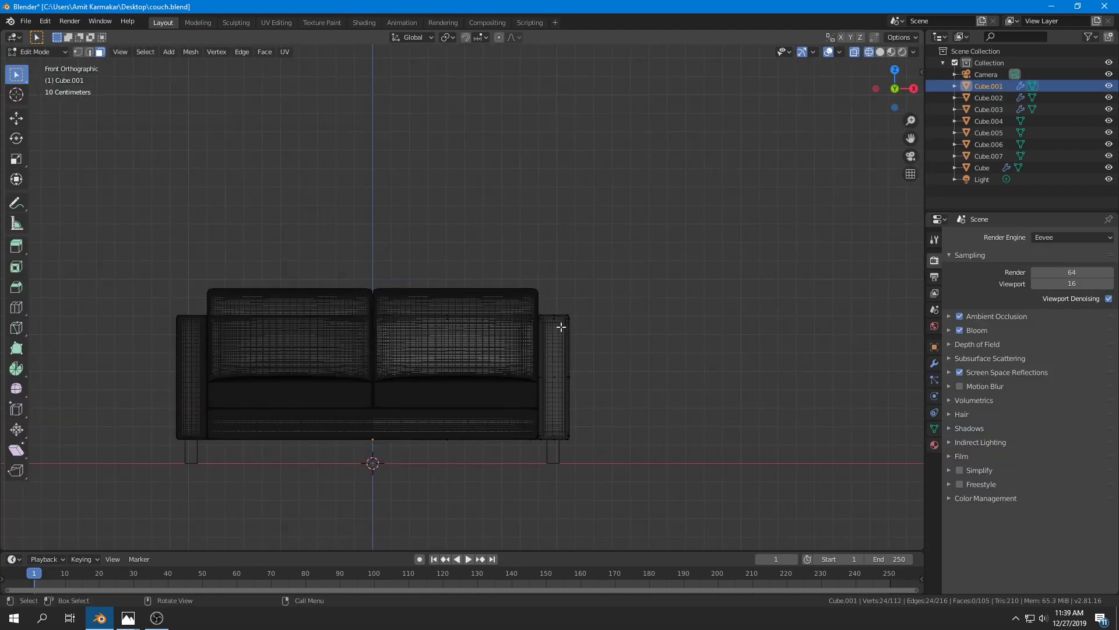
key("b")
left_click_drag(292, 275, 649, 339)
key("g")
key("z")
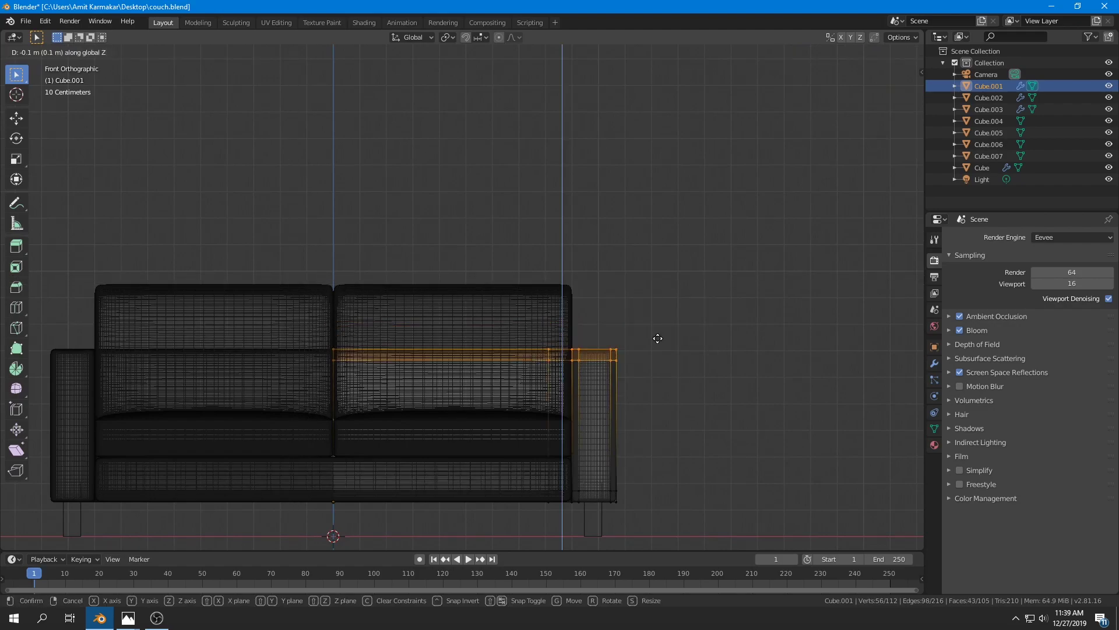
left_click(657, 338)
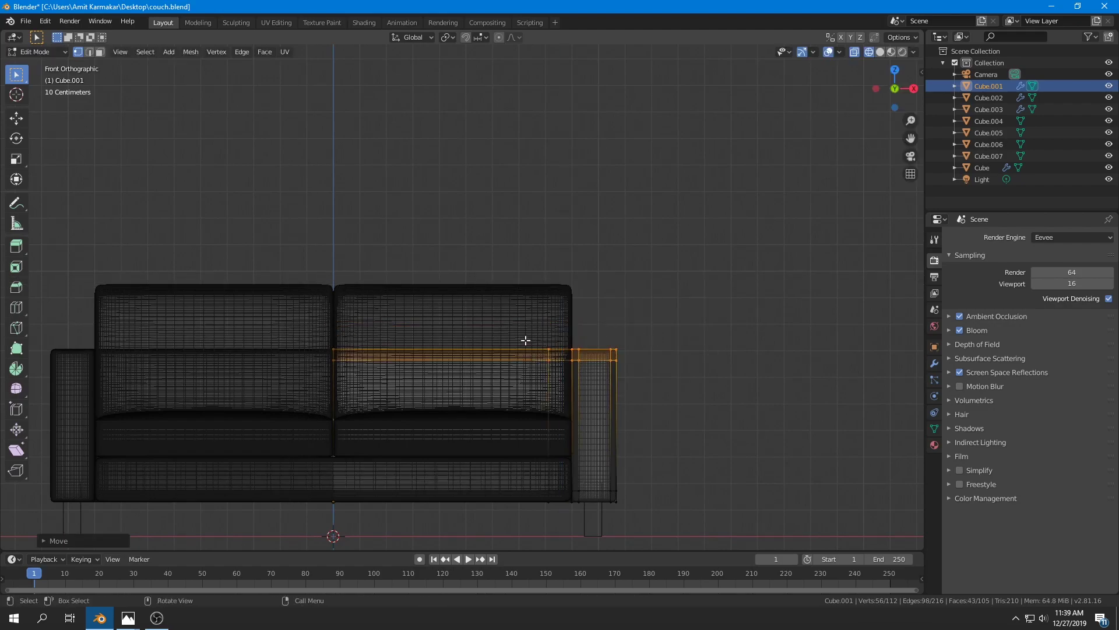
key("z")
middle_click_drag(496, 338, 583, 354)
left_click(569, 352)
key("Tab")
Step: Clear the rotation of the back cushions so they lie flat for editing
left_click(488, 350)
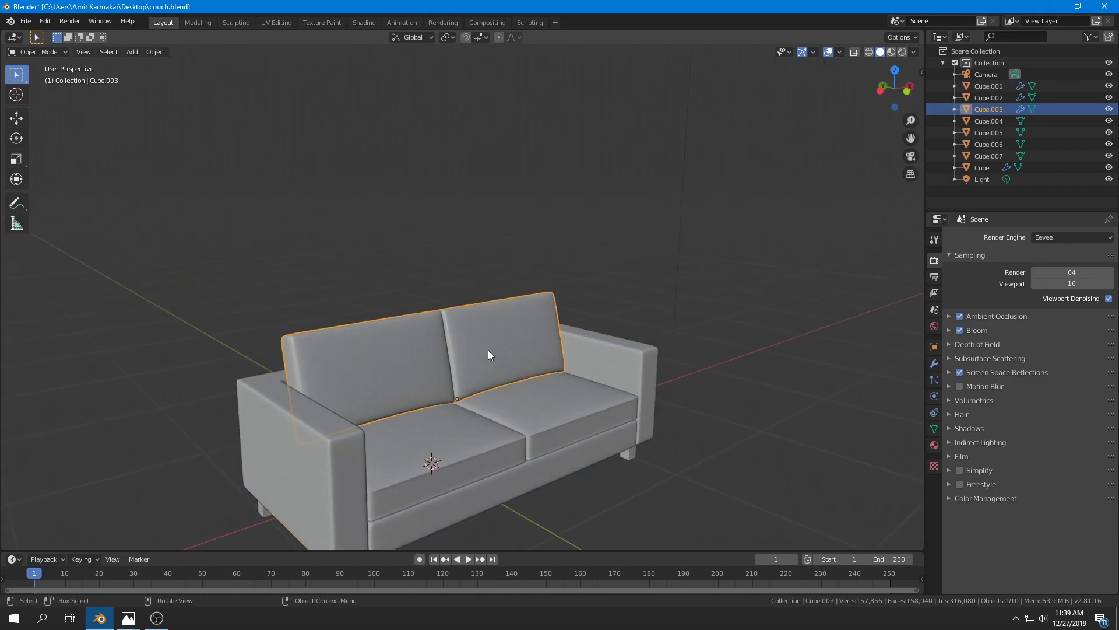
key("Tab")
middle_click_drag(487, 350, 540, 352)
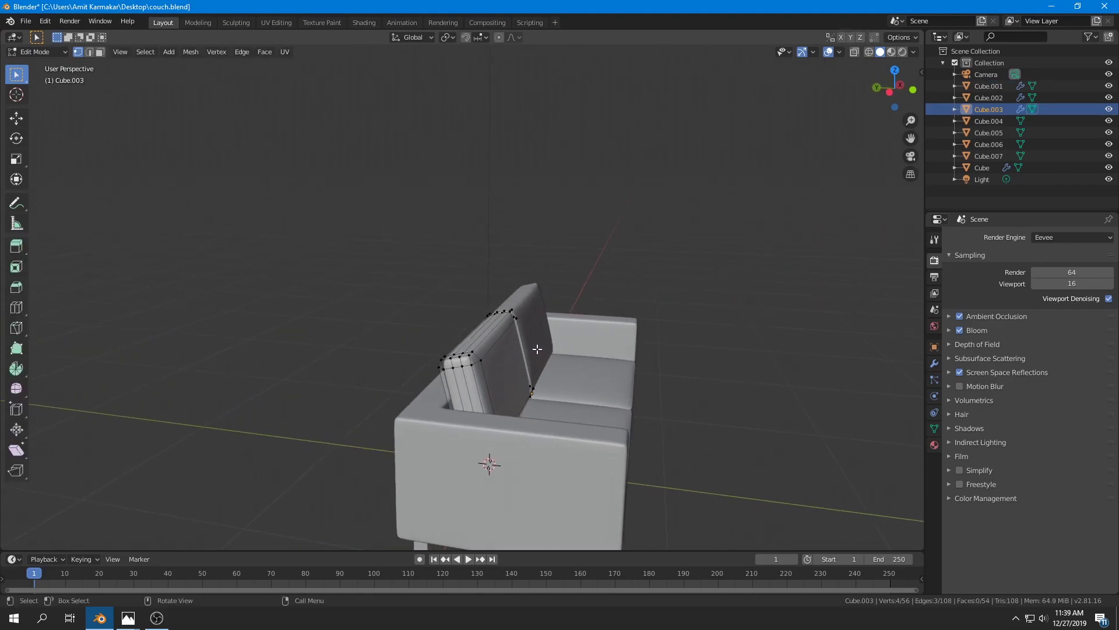
key("Tab")
key("ctrl+z")
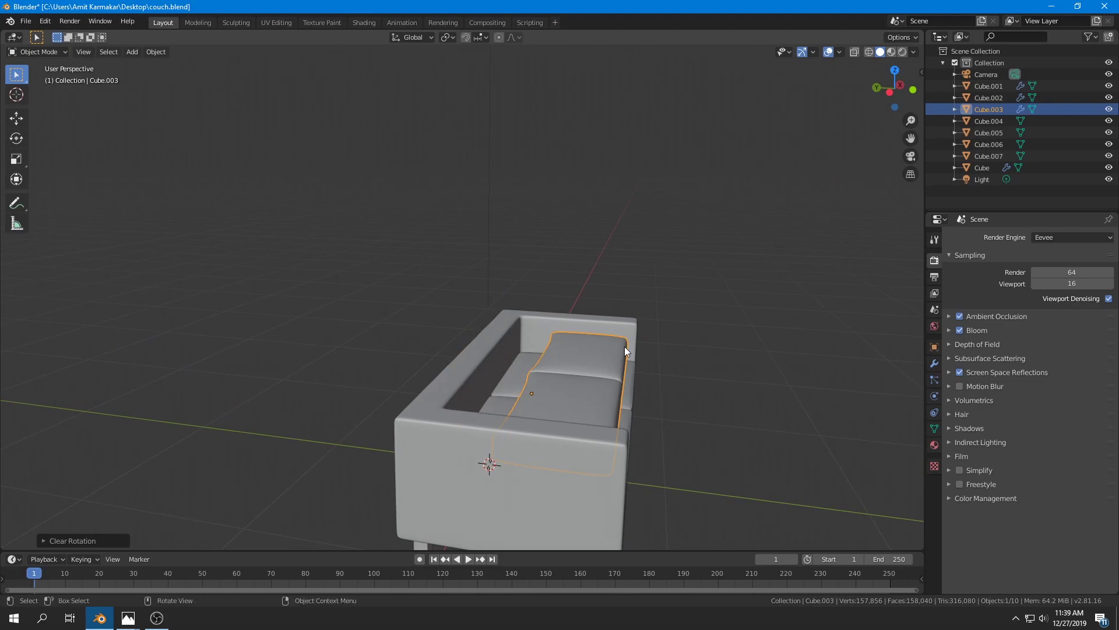
Step: Shorten the back cushions by moving their end vertices inward along Y in top wireframe view, and restore solid shading
key("Tab")
key("KP_7")
key("z")
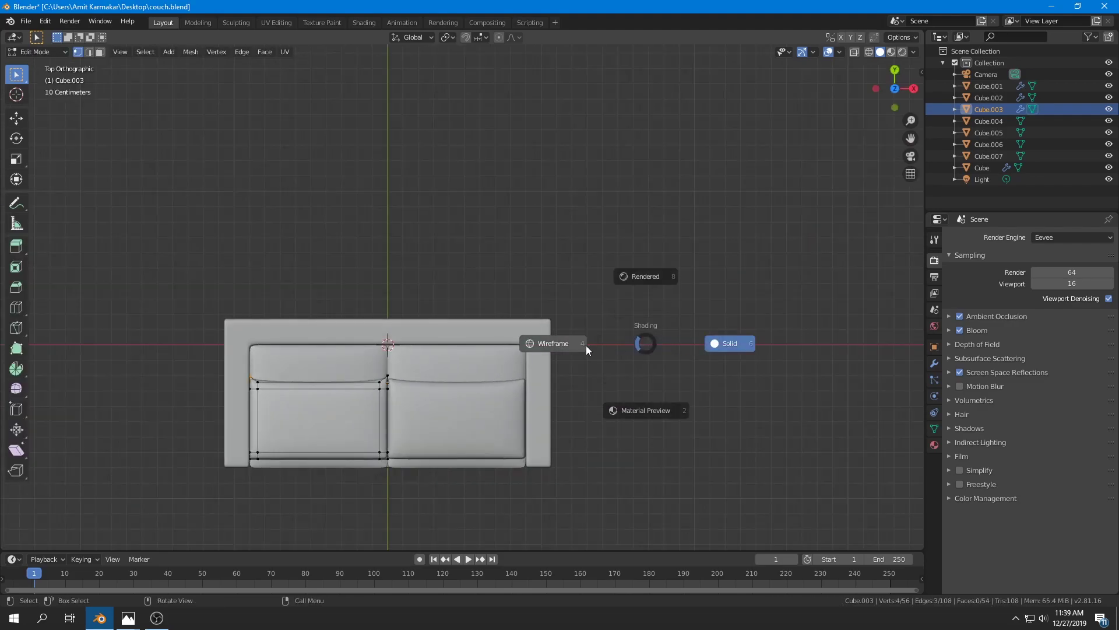
left_click(545, 347)
middle_click_drag(545, 347, 643, 257, "shift")
scroll(527, 323, "up", 3)
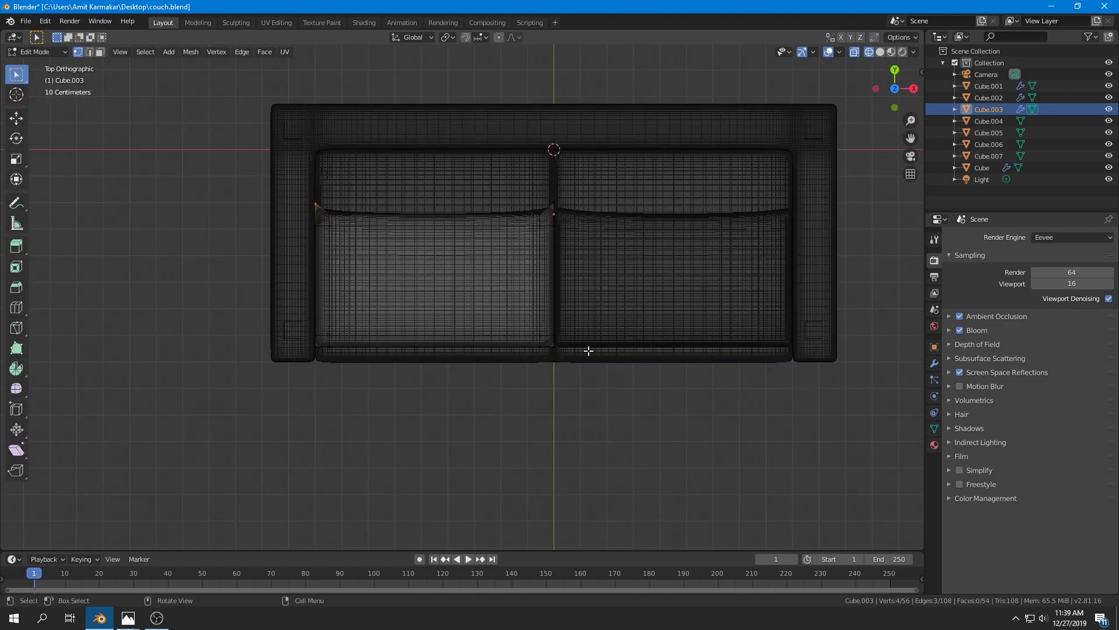
left_click_drag(573, 360, 253, 309)
scroll(492, 333, "up", 4)
key("g")
key("y")
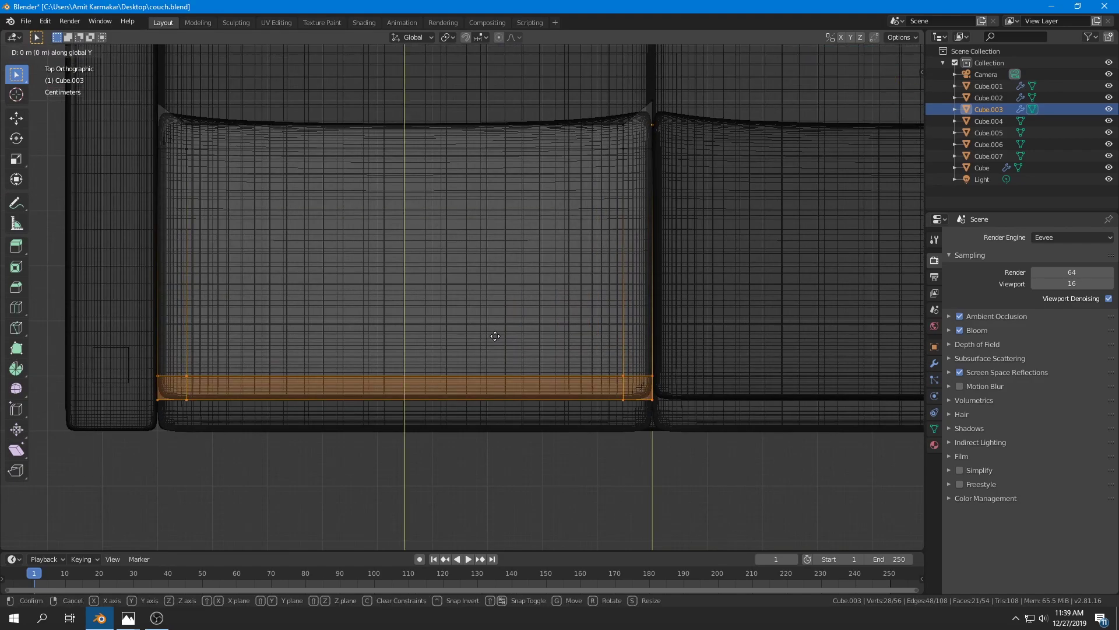
left_click(493, 302)
scroll(493, 302, "down", 5)
key("Tab")
mouse_move(507, 307)
middle_mouse_down()
mouse_move(545, 314)
mouse_move(594, 250)
middle_mouse_up()
key("z")
left_click(676, 250)
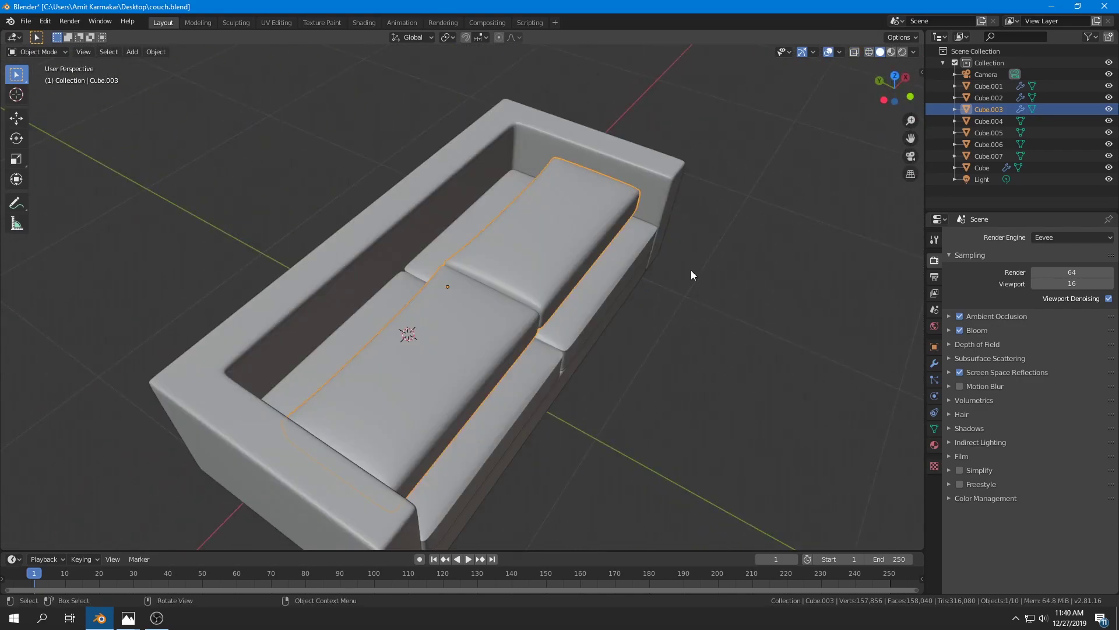
Step: Rotate the back cushions about -115° around X to stand them against the backrest, and save the file
key("r")
key("x")
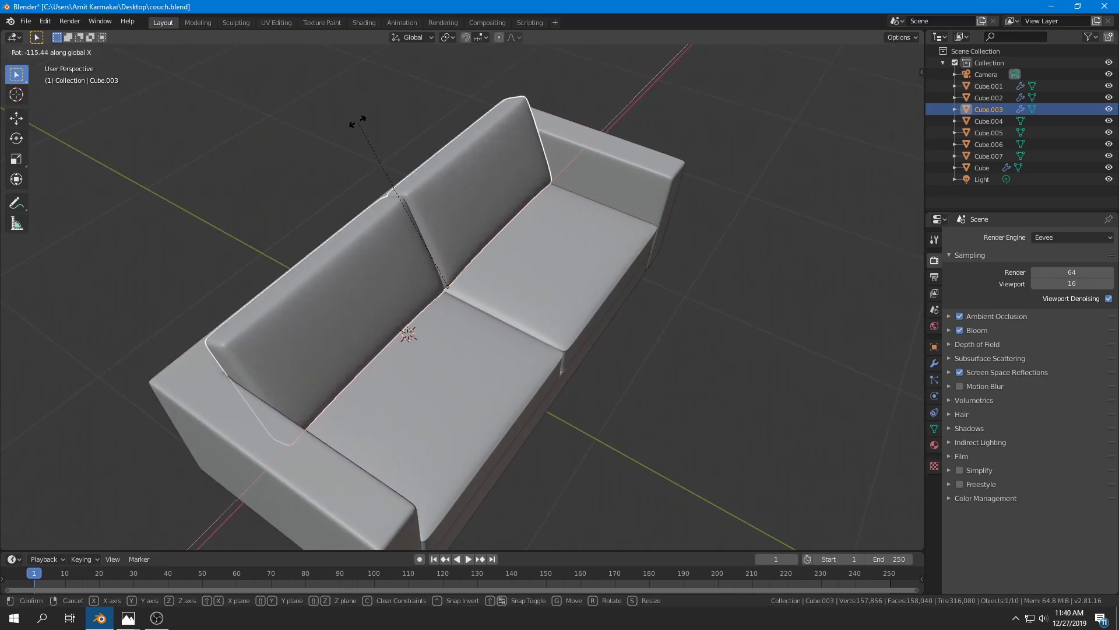
left_click(358, 122)
key("ctrl+s")
mouse_move(355, 123)
middle_mouse_down()
mouse_move(447, 258)
mouse_move(505, 241)
mouse_move(466, 300)
mouse_move(482, 314)
mouse_move(382, 312)
middle_mouse_up()
Step: Fine-tune the back cushions' tilt around X, save the file, and adjust their height along Z
key("r")
key("x")
left_click(528, 249)
key("ctrl+s")
scroll(467, 300, "down", 3)
scroll(484, 316, "up", 3)
key("g")
key("z")
left_click(490, 317)
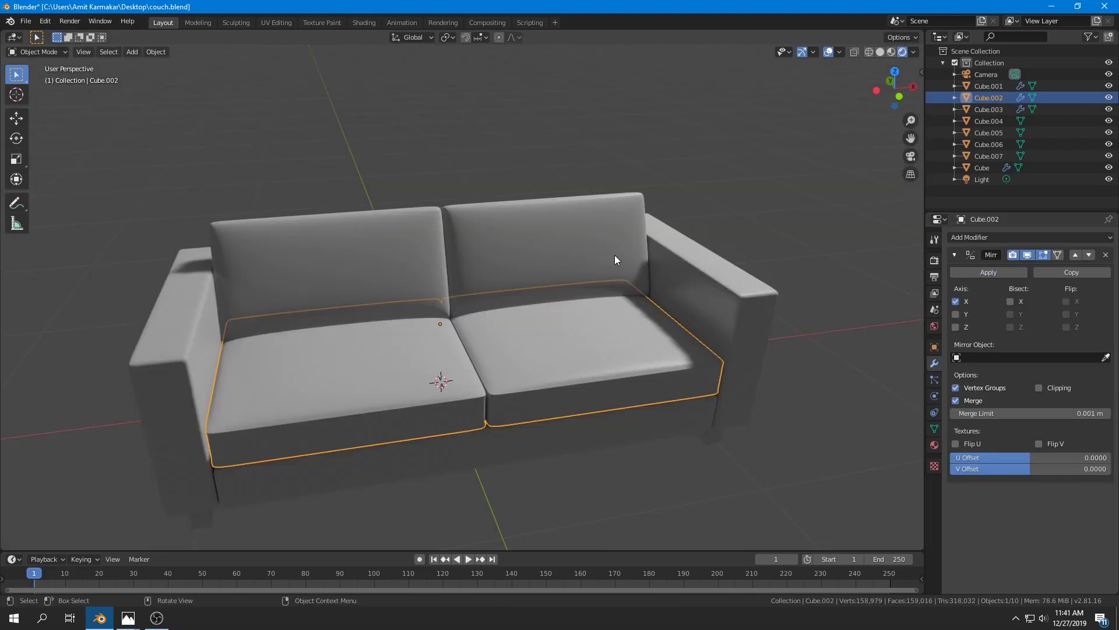
Step: Move the couch frame's Subdivision modifier above its Mirror modifier and apply the subdivision
left_click(616, 259)
left_click(721, 277)
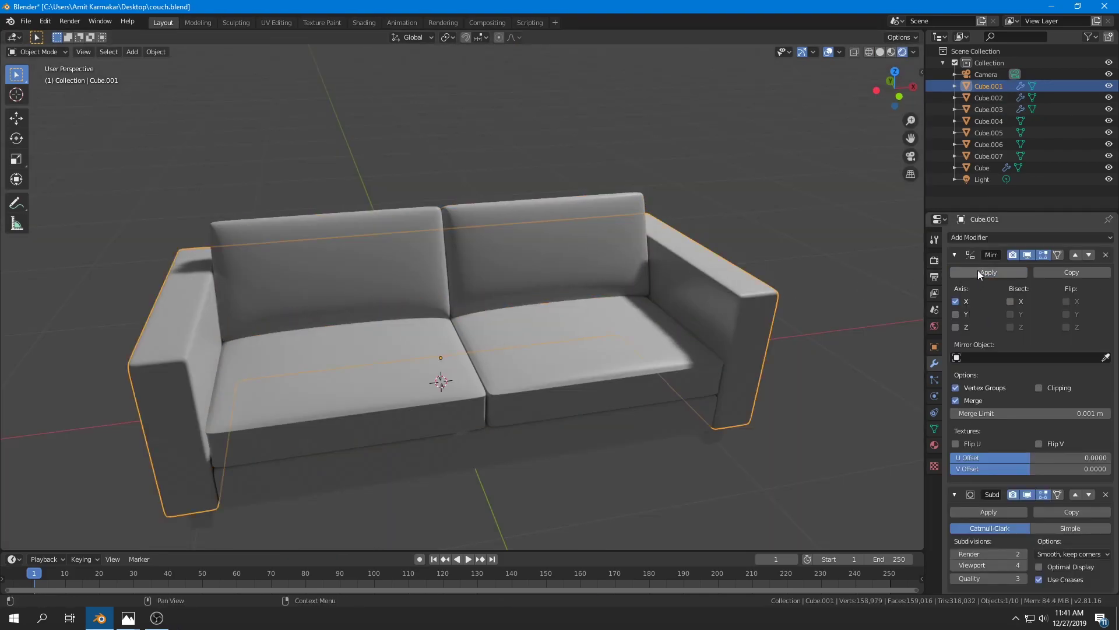
left_click(1076, 494)
left_click(985, 271)
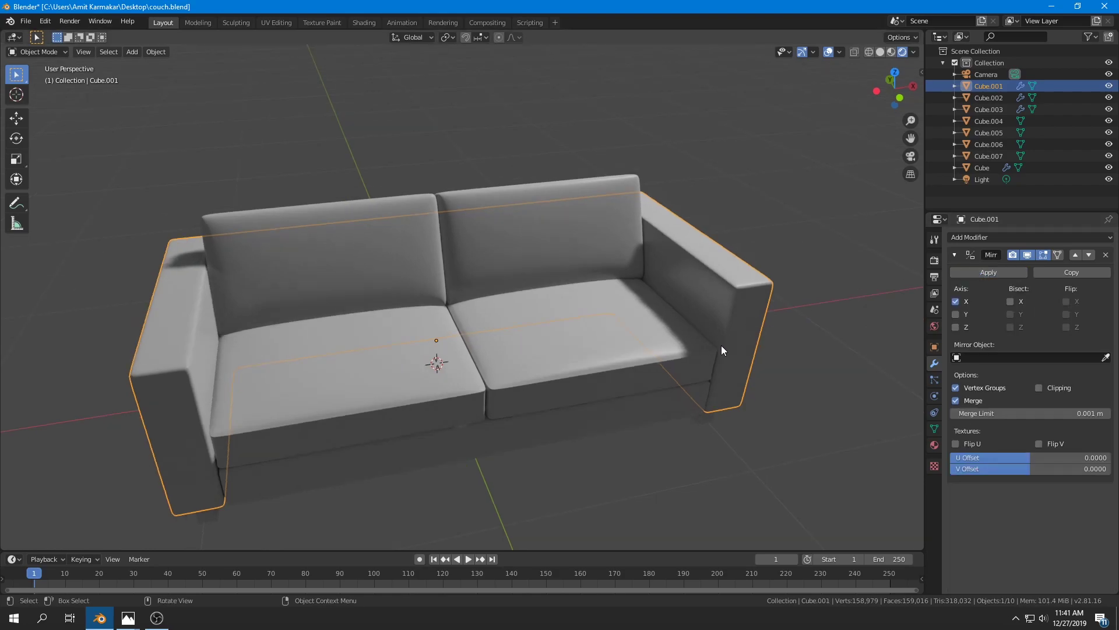
Step: Check the modifiers on the back cushions, seat cushions, seat base and frame
left_click(613, 244)
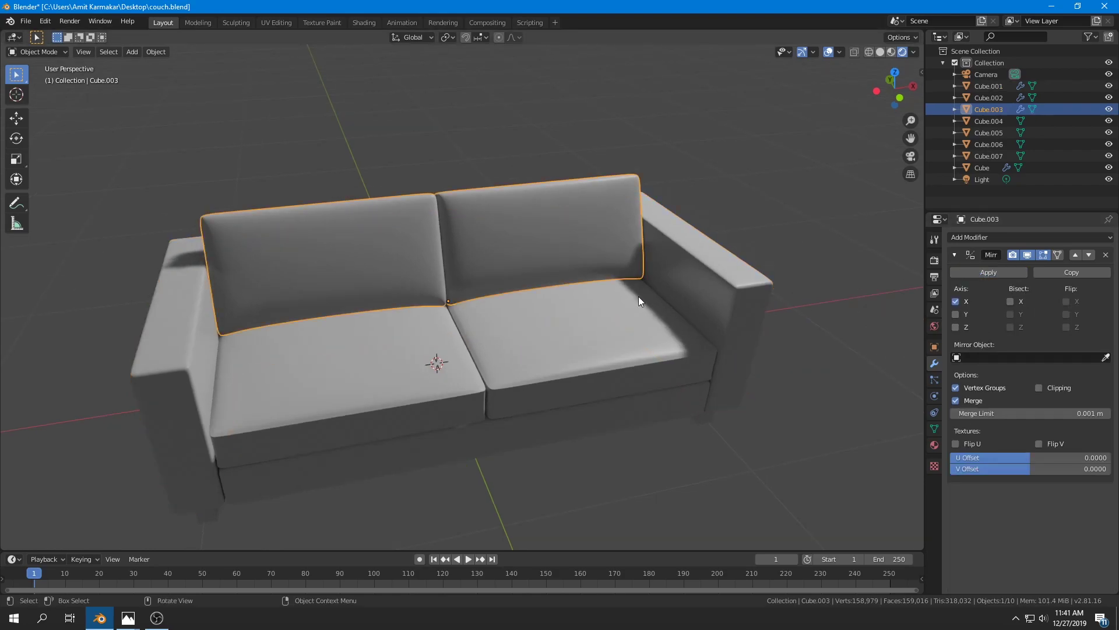
left_click(638, 325)
left_click(654, 407)
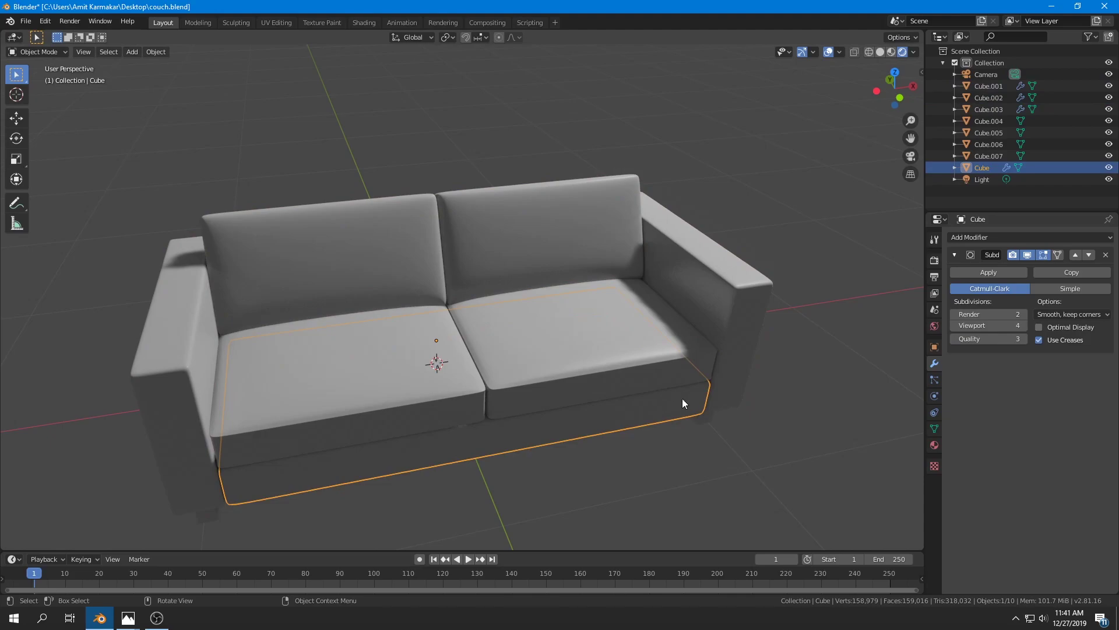
left_click(736, 315)
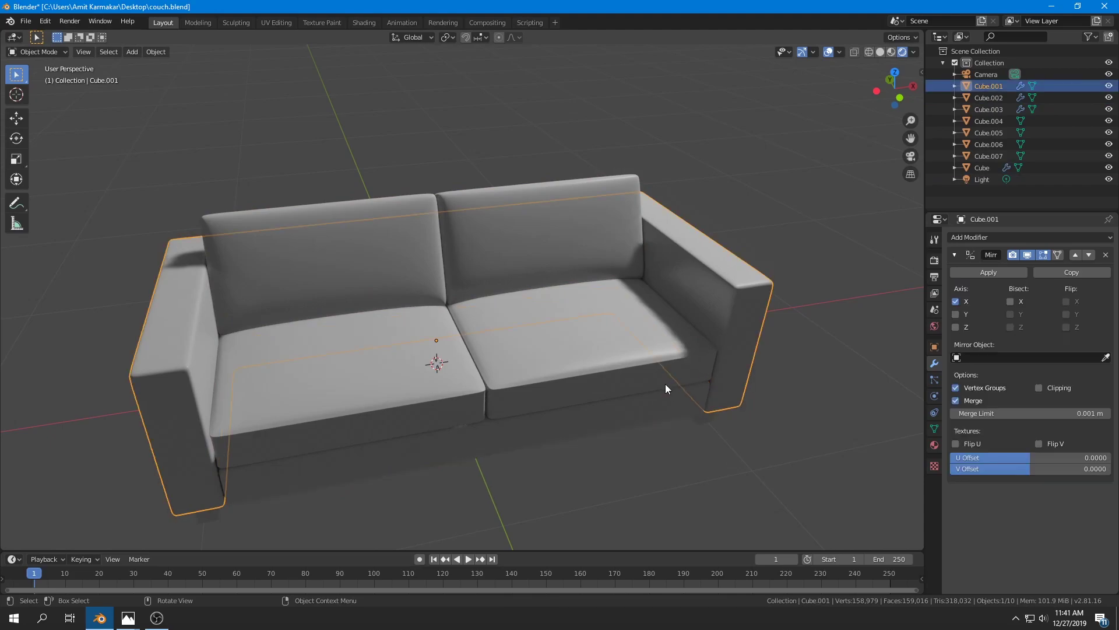
Step: Select the outer face strips on the +X half of the seat base and delete those faces
left_click(660, 408)
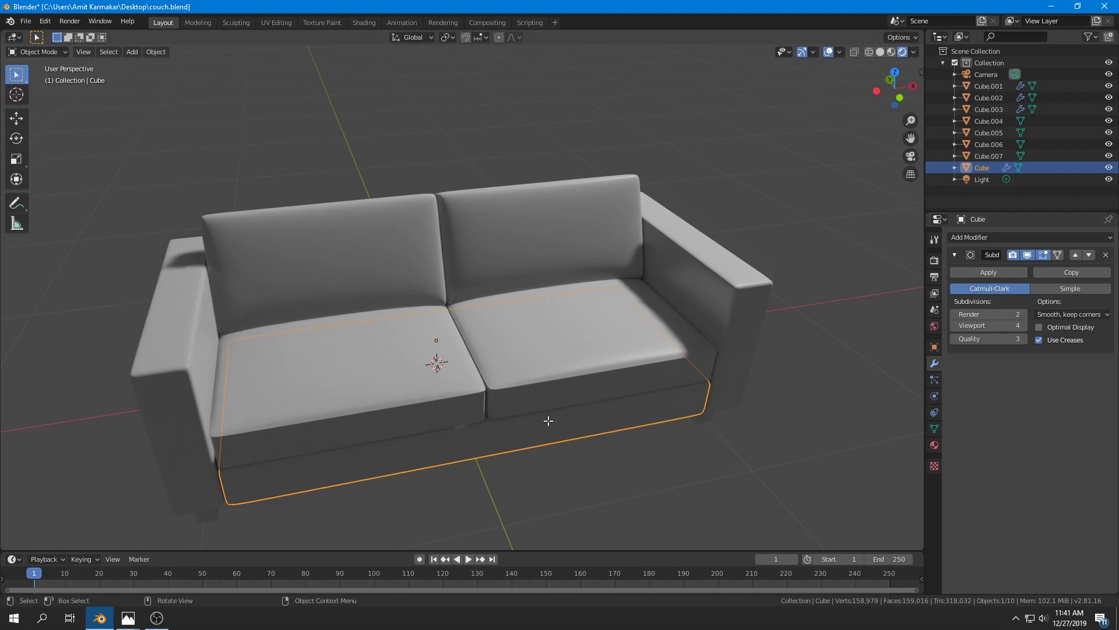
key("Tab")
middle_click_drag(530, 420, 504, 401)
left_click(511, 446)
right_click(511, 446)
middle_click_drag(544, 437, 517, 426, "shift")
key("3")
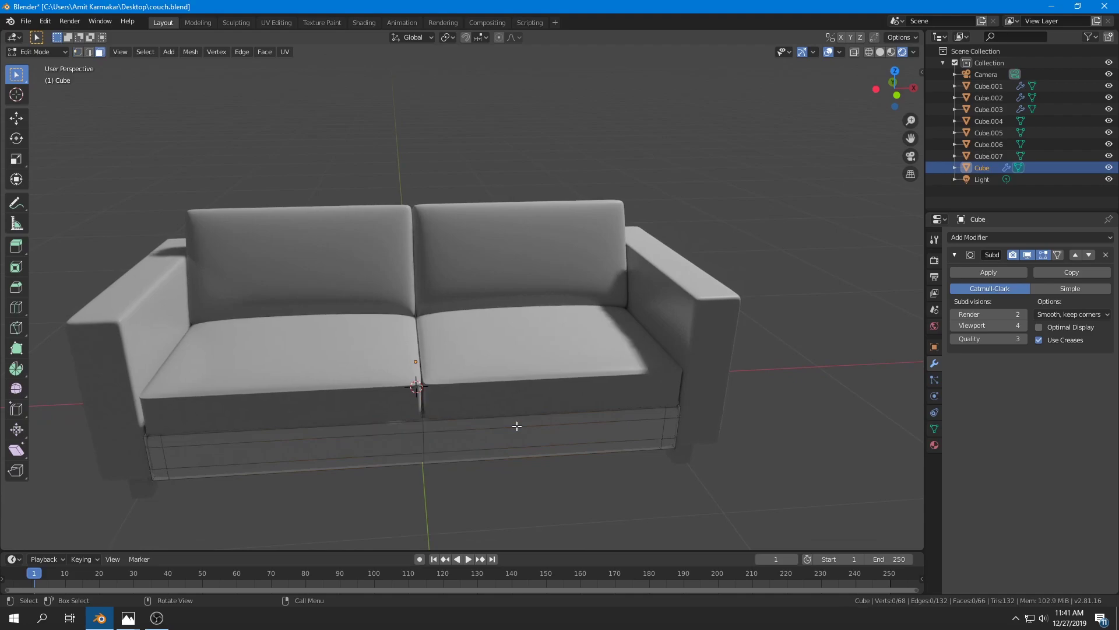
left_click(669, 420, "alt")
key("x")
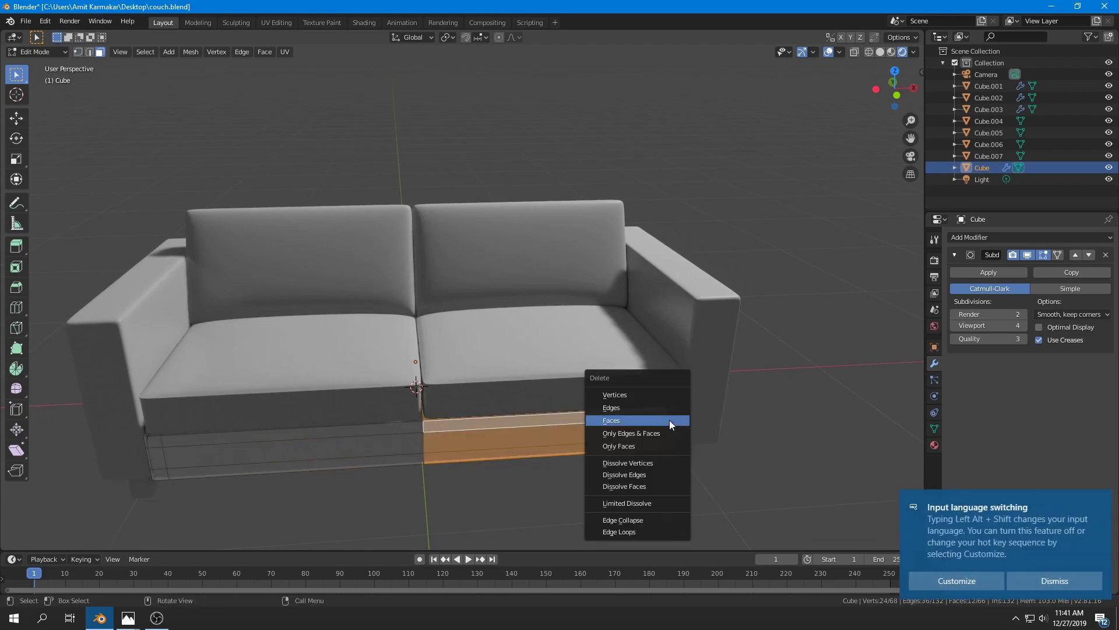
left_click(669, 420)
Step: Delete the remaining end piece on the +X side of the seat base, leaving only half of it
left_click(674, 422)
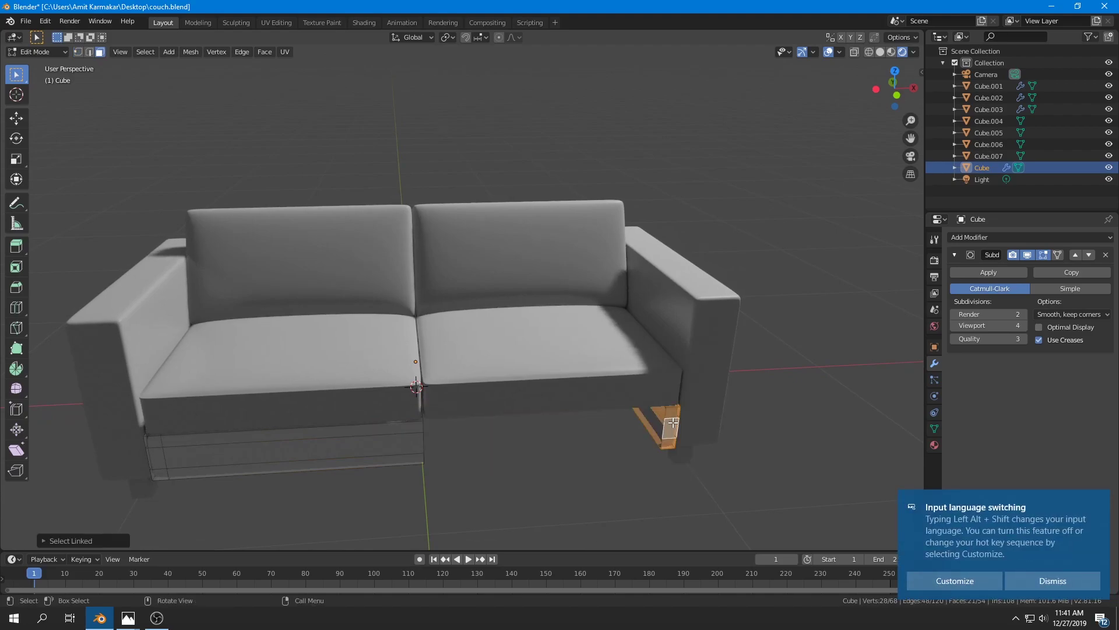
key("x")
left_click(653, 397)
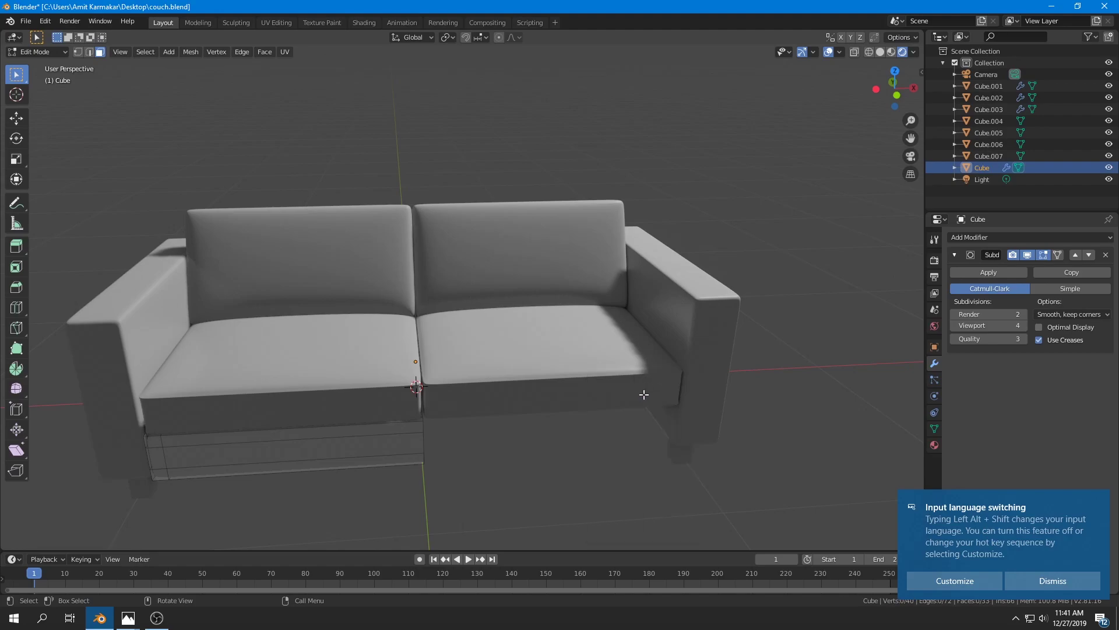
key("Tab")
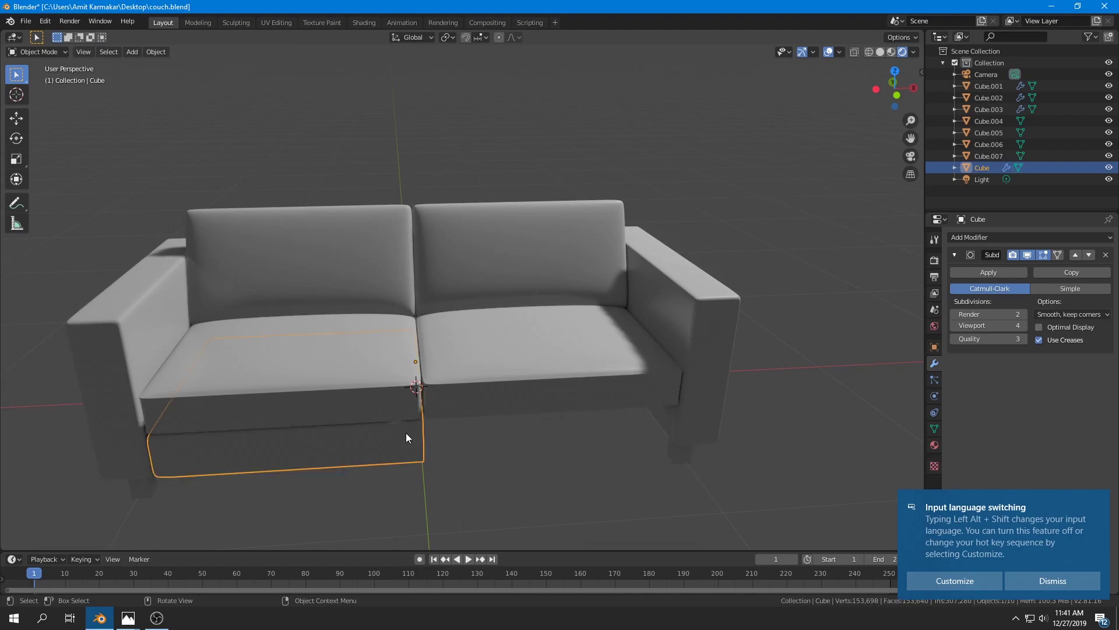
Step: Add a Mirror modifier on the X axis to the halved seat base and apply its Subdivision modifier
left_click(967, 240)
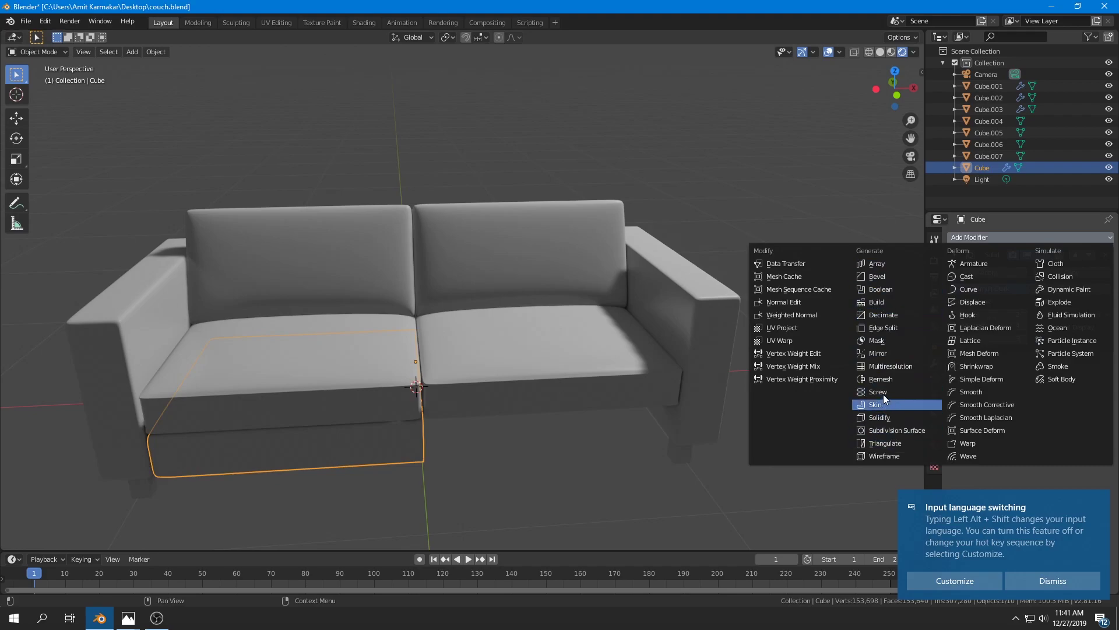
left_click(882, 351)
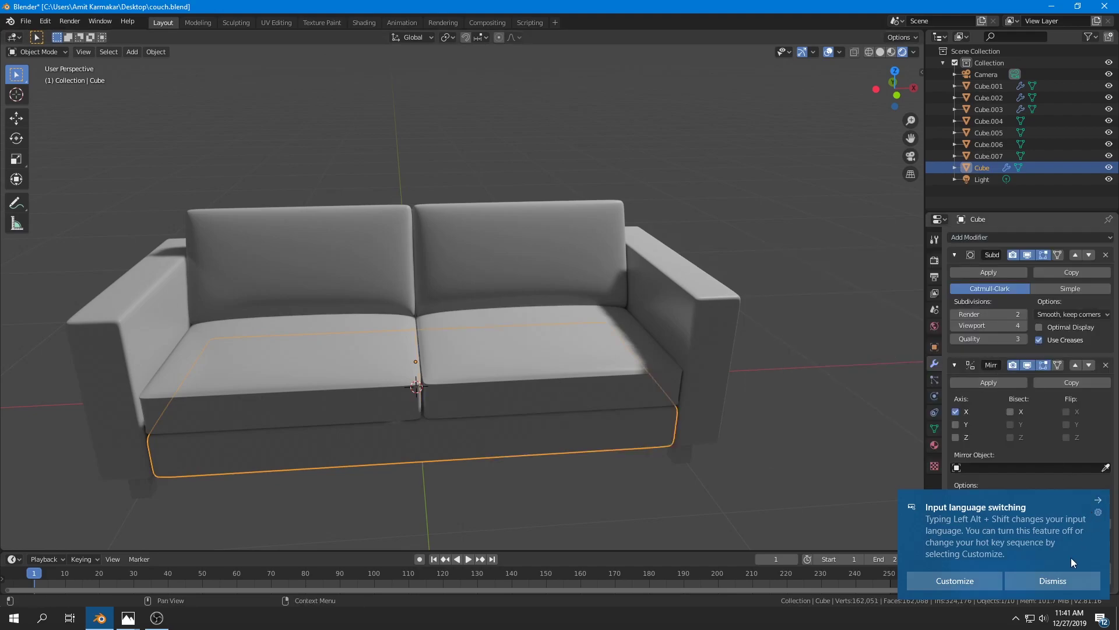
left_click(1063, 582)
left_click(984, 271)
scroll(646, 347, "up", 4)
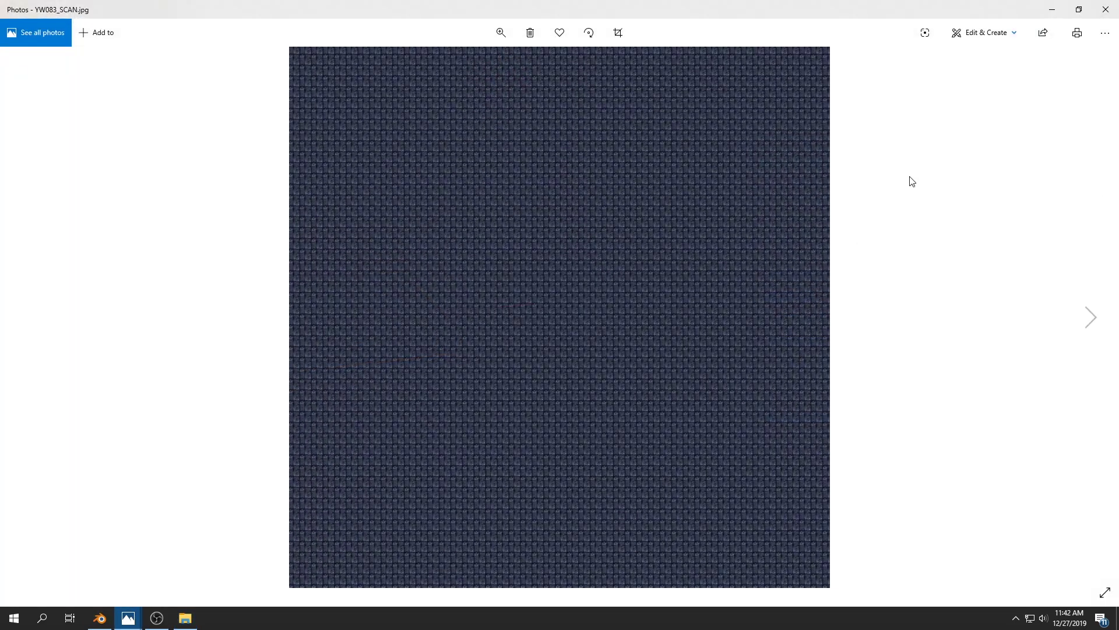
Step: Bring the YW083_SCAN.jpg fabric image into the couch material and connect its Color to the Principled BSDF Base Color
left_click(1105, 10)
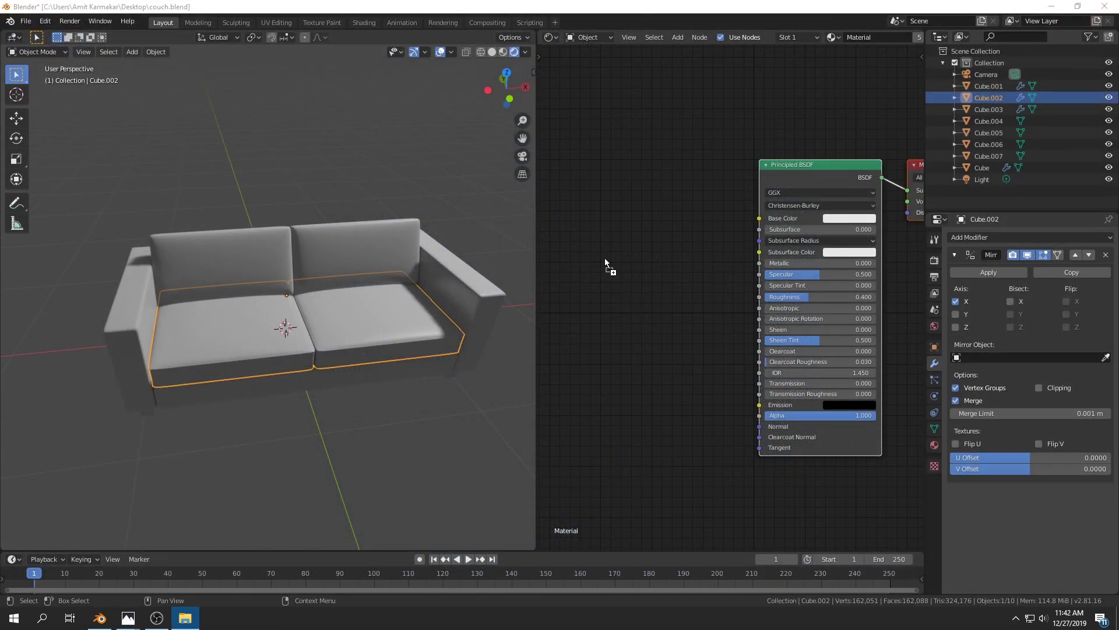
left_click_drag(604, 257, 607, 261)
left_click_drag(680, 256, 701, 225)
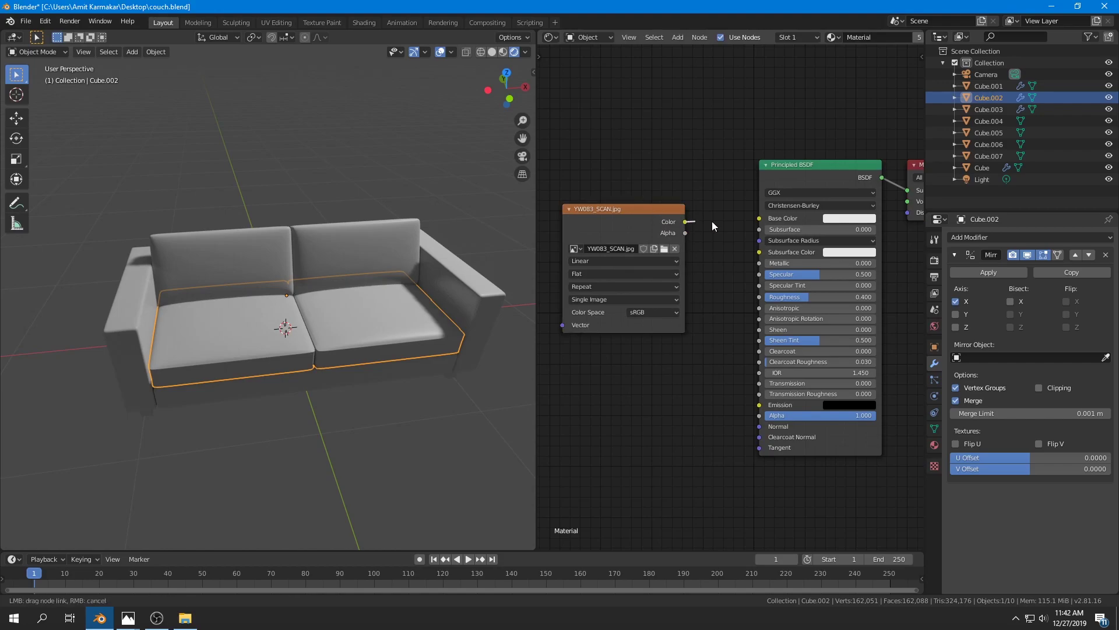
left_click_drag(773, 222, 764, 219)
middle_click_drag(381, 295, 399, 304)
scroll(292, 307, "up", 3)
scroll(292, 306, "down", 4)
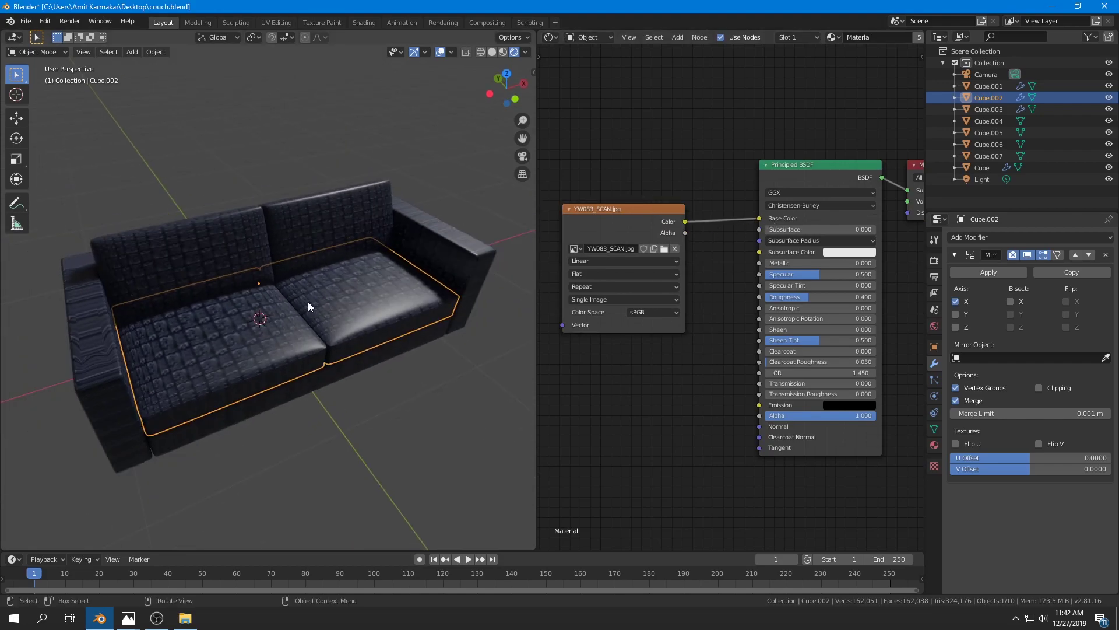
Step: Join the couch frame, seat cushions and back cushions into the seat base object
left_click(460, 254)
left_click(361, 302, "shift")
left_click(317, 243, "shift")
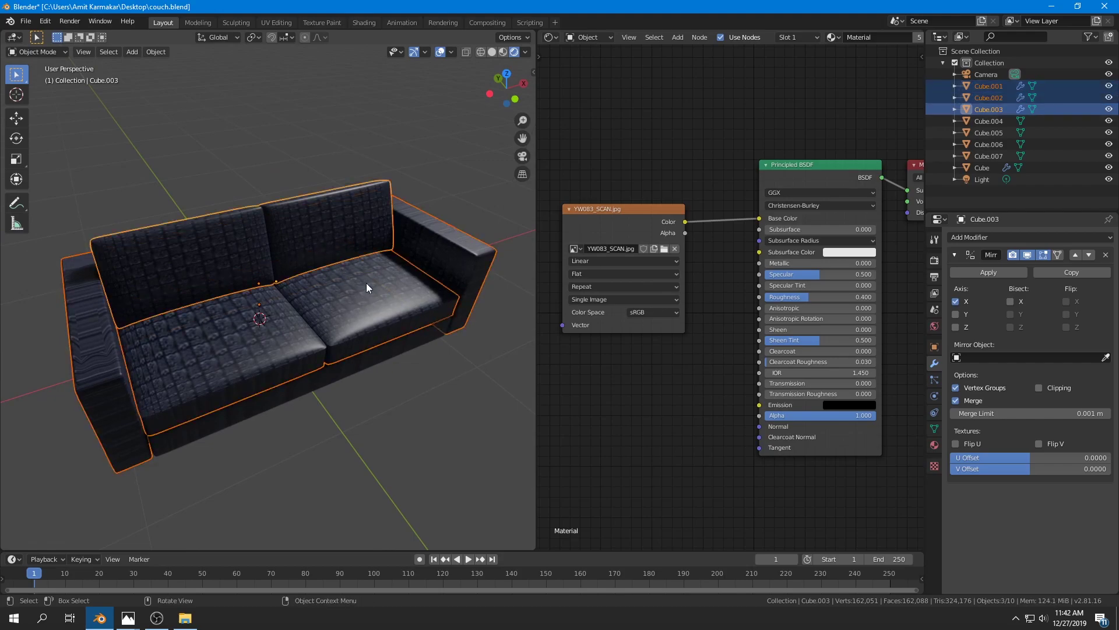
middle_click_drag(366, 282, 346, 247)
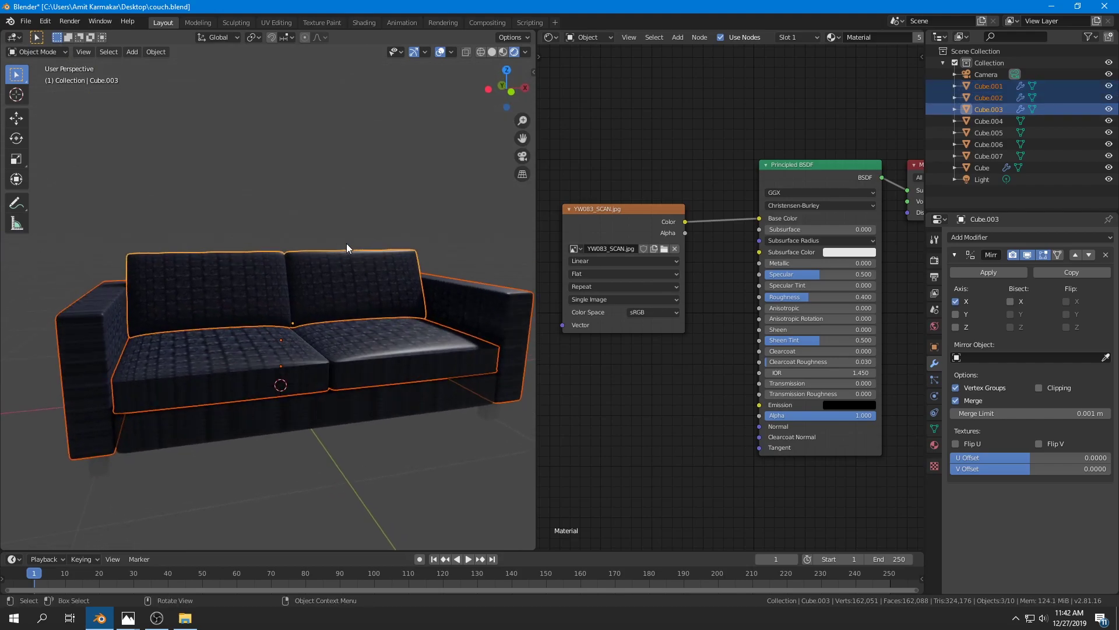
left_click(343, 402, "shift")
key("F3")
type("joi")
key("Return")
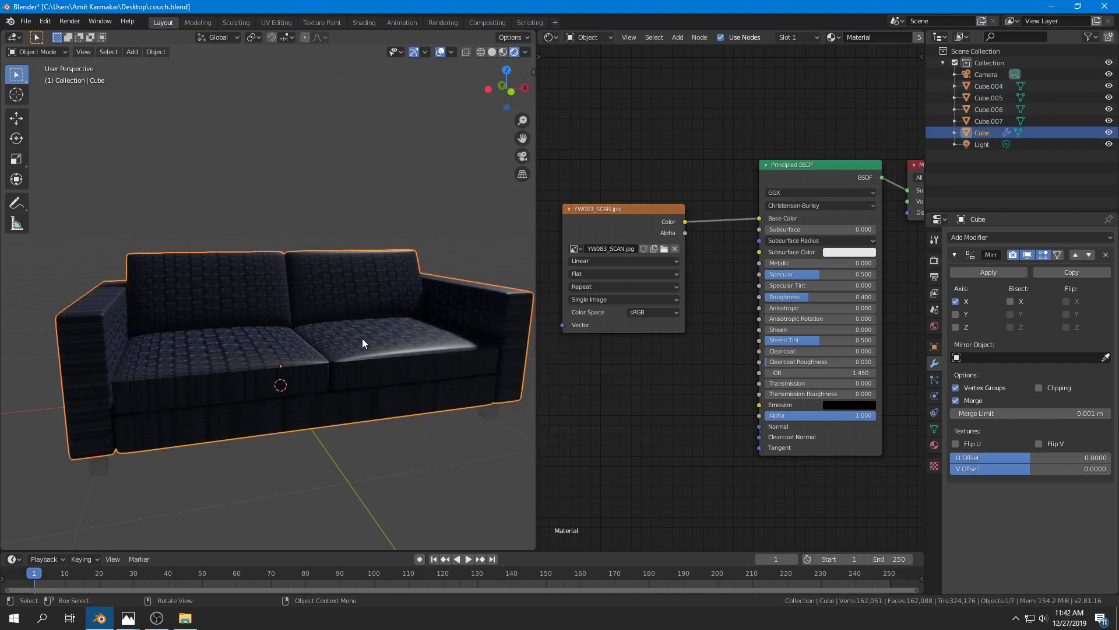
Step: Unwrap the joined couch mesh with Smart UV Project
key("Tab")
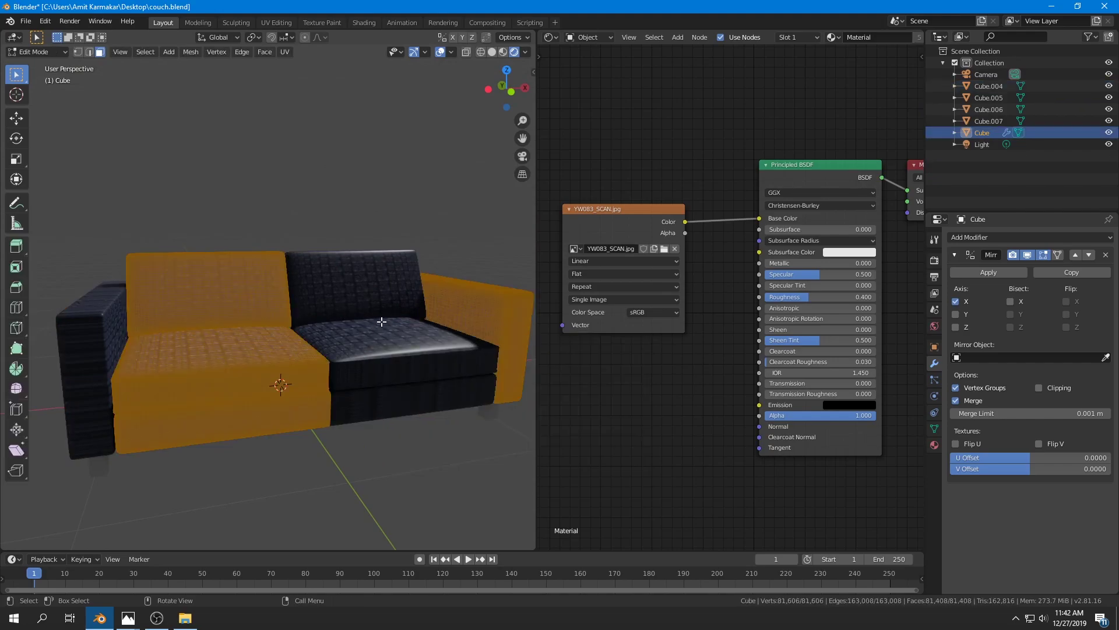
key("u")
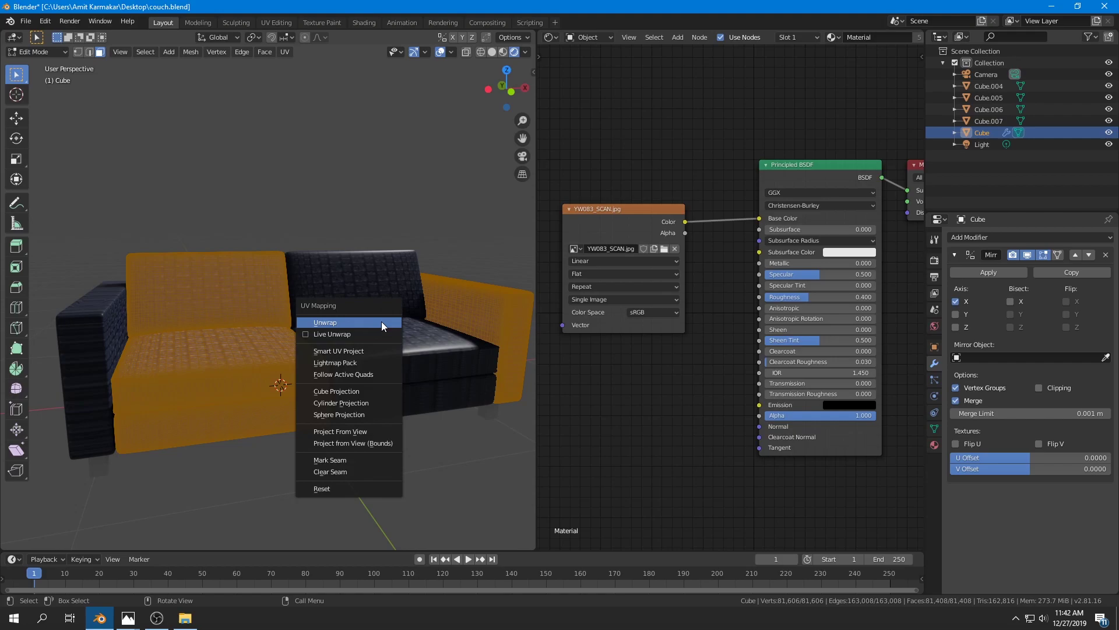
left_click(367, 351)
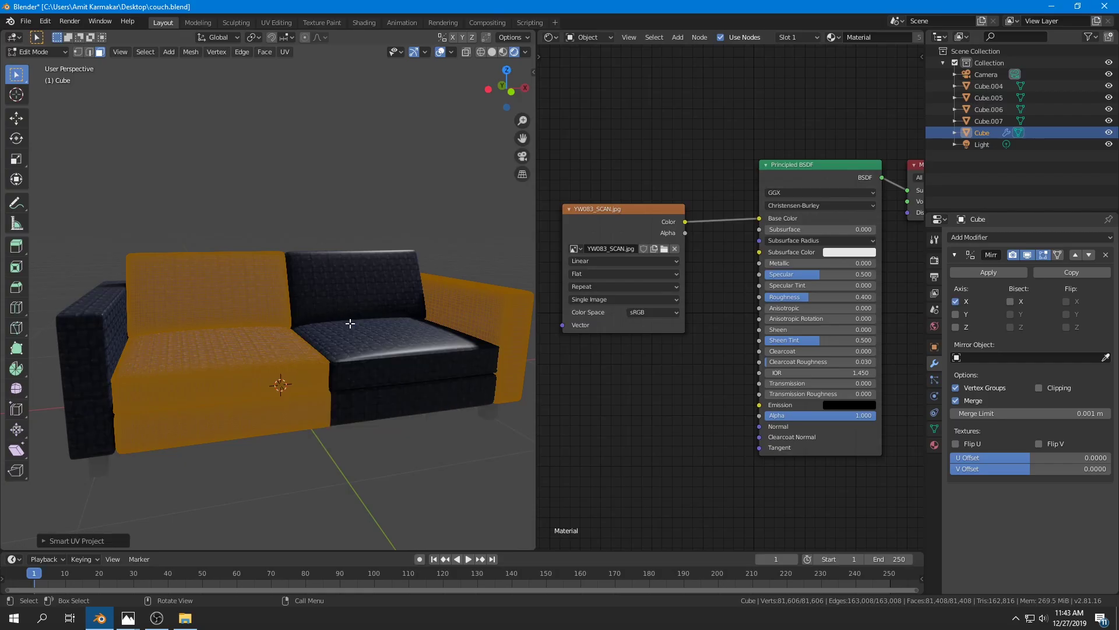
key("Tab")
middle_click_drag(317, 313, 313, 369)
scroll(312, 369, "down", 3)
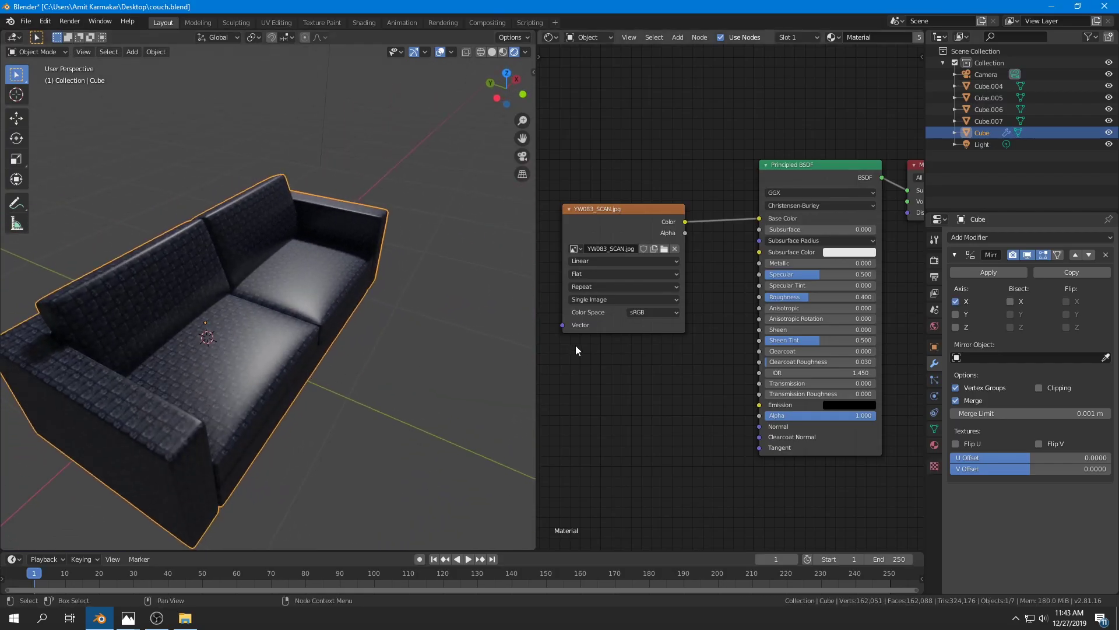
Step: Add Texture Coordinate and Mapping nodes ahead of the fabric image in the couch material
middle_click_drag(569, 269, 707, 302)
scroll(708, 302, "down", 2)
middle_click_drag(589, 324, 676, 347)
key("shift+a")
mouse_move(626, 338)
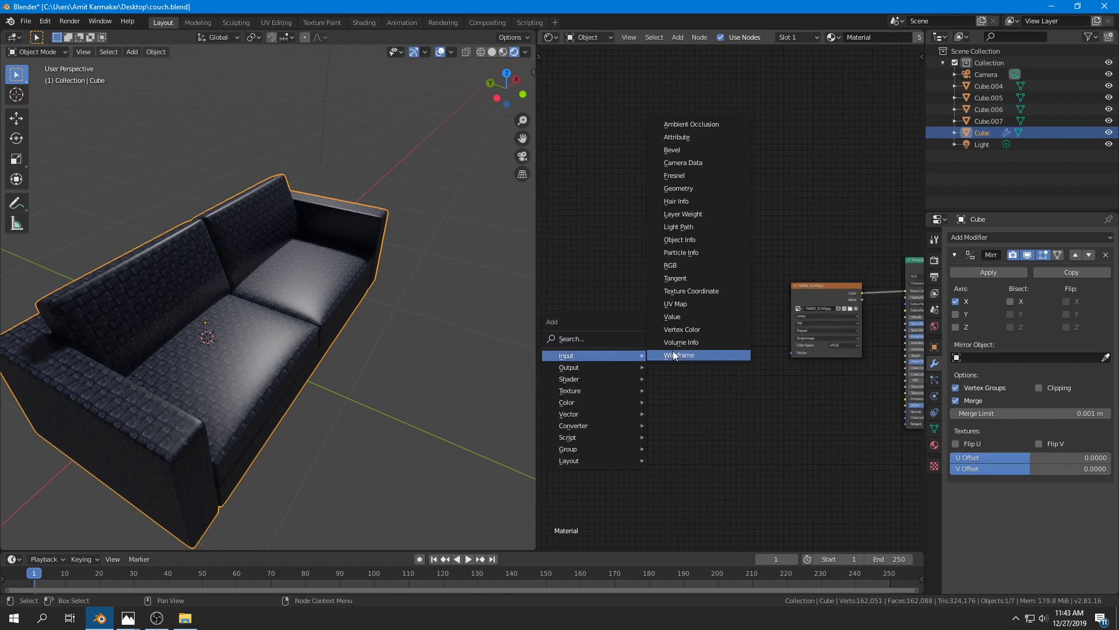
left_click(717, 292)
left_click(548, 287)
key("shift+a")
mouse_move(613, 370)
left_click(703, 397)
left_click(723, 298)
Step: Connect the Texture Coordinate UV output through the Mapping node to the fabric image's Vector input
scroll(727, 298, "up", 3)
left_click_drag(786, 313, 835, 392)
scroll(647, 361, "down", 2)
mouse_move(619, 313)
left_mouse_down()
mouse_move(764, 353)
mouse_move(772, 329)
left_mouse_up()
middle_click_drag(798, 304, 675, 324)
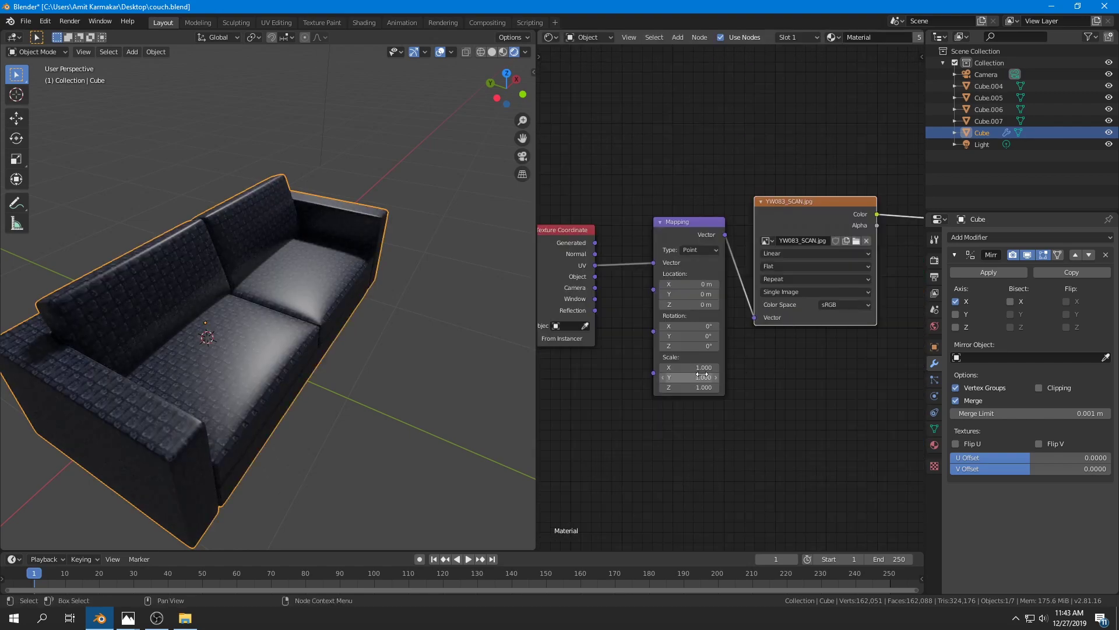
Step: Set the Mapping node's X and Y scale to 20 and inspect the fabric pattern on the couch
left_click(703, 369)
type("20")
key("Tab")
type("20")
key("Return")
scroll(340, 419, "up", 3)
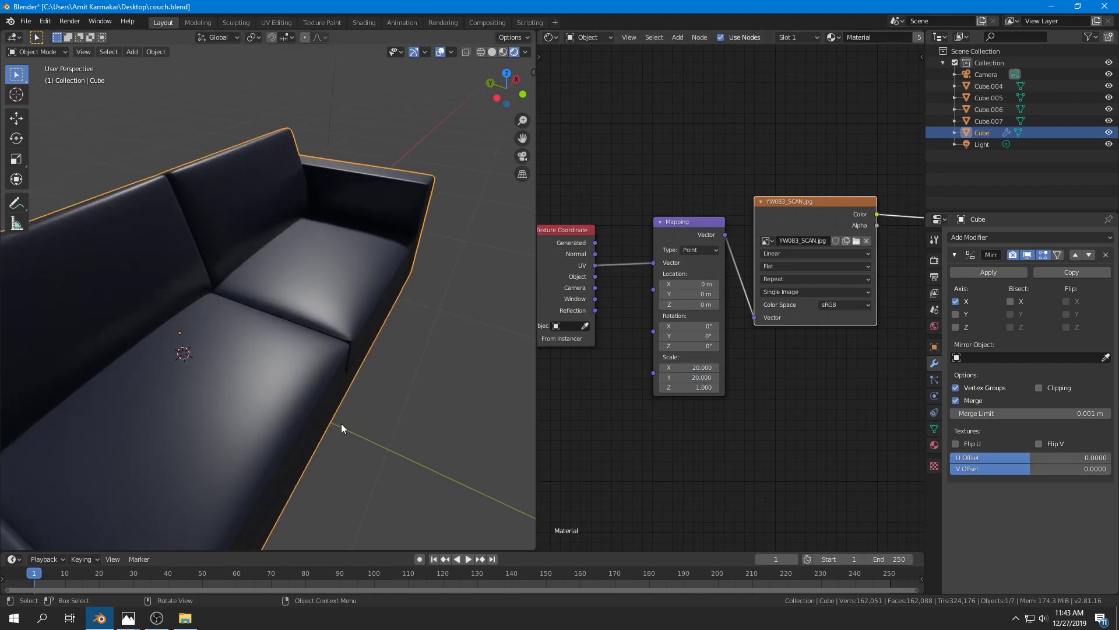
scroll(347, 420, "up", 3)
scroll(462, 326, "up", 3)
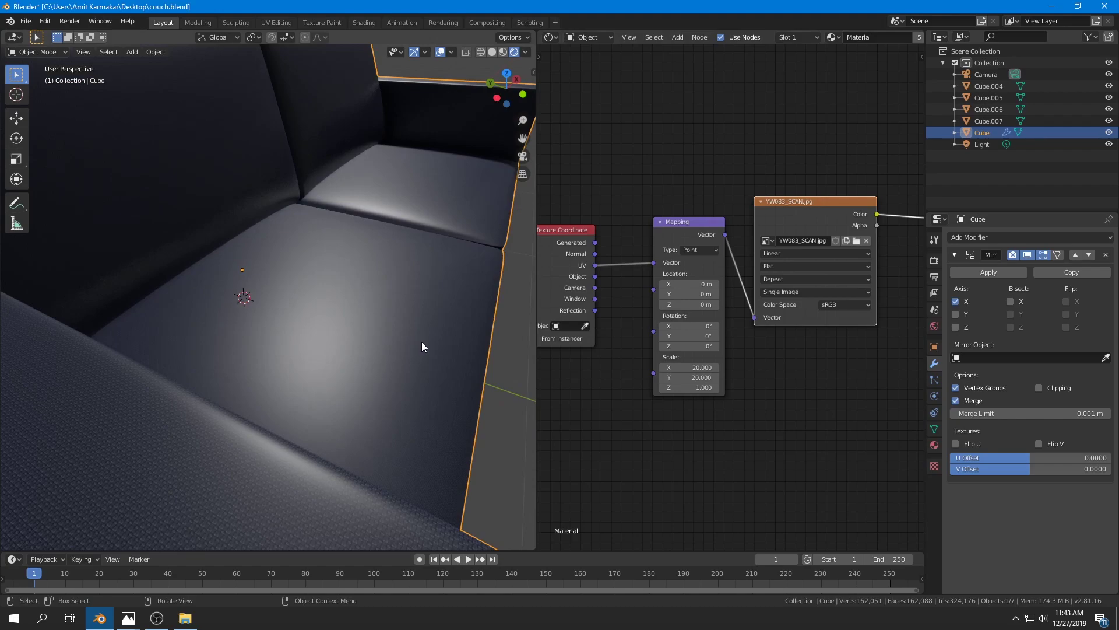
scroll(422, 345, "down", 2)
middle_click_drag(334, 415, 345, 405)
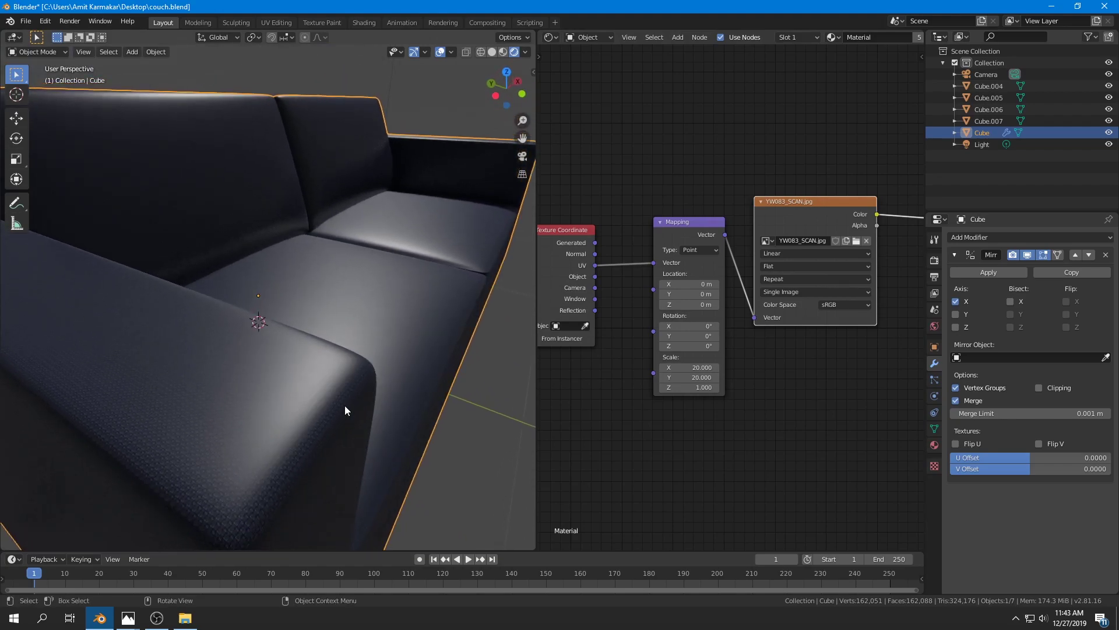
scroll(361, 349, "down", 1)
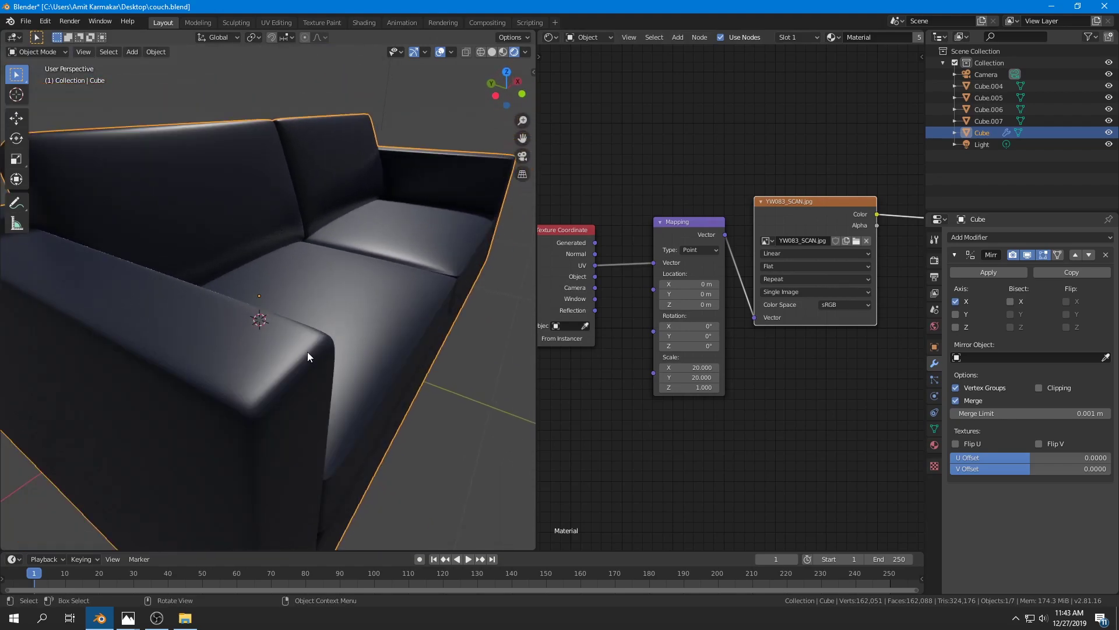
scroll(313, 351, "up", 1)
Step: Add Bump and ColorRamp nodes fed by the fabric image's Color, and connect the Bump to the Principled BSDF Normal
key("shift+a")
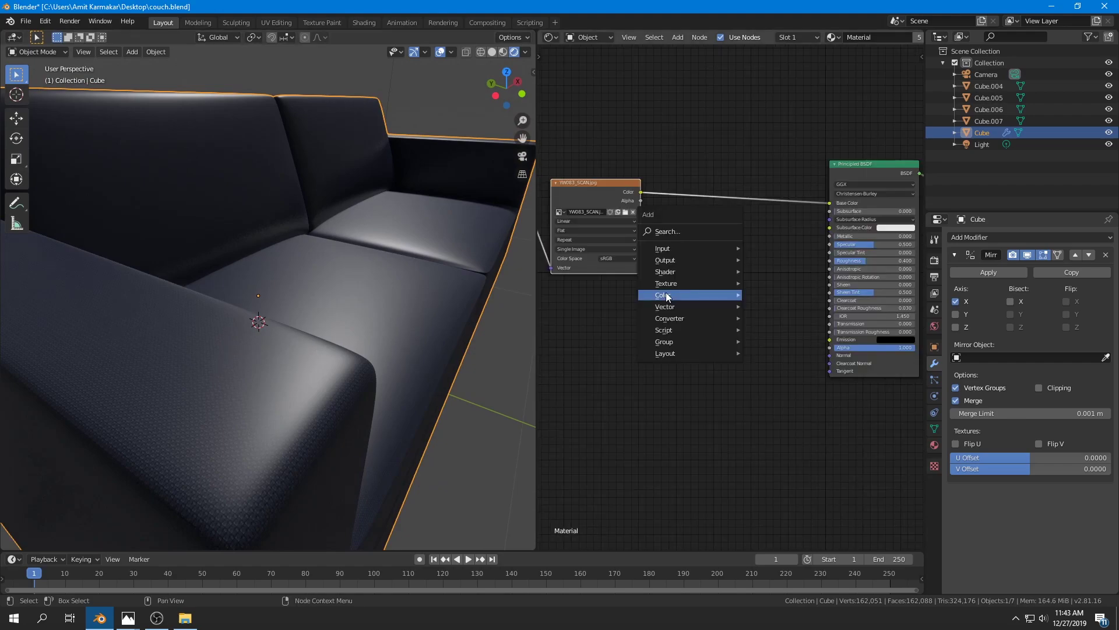
mouse_move(667, 296)
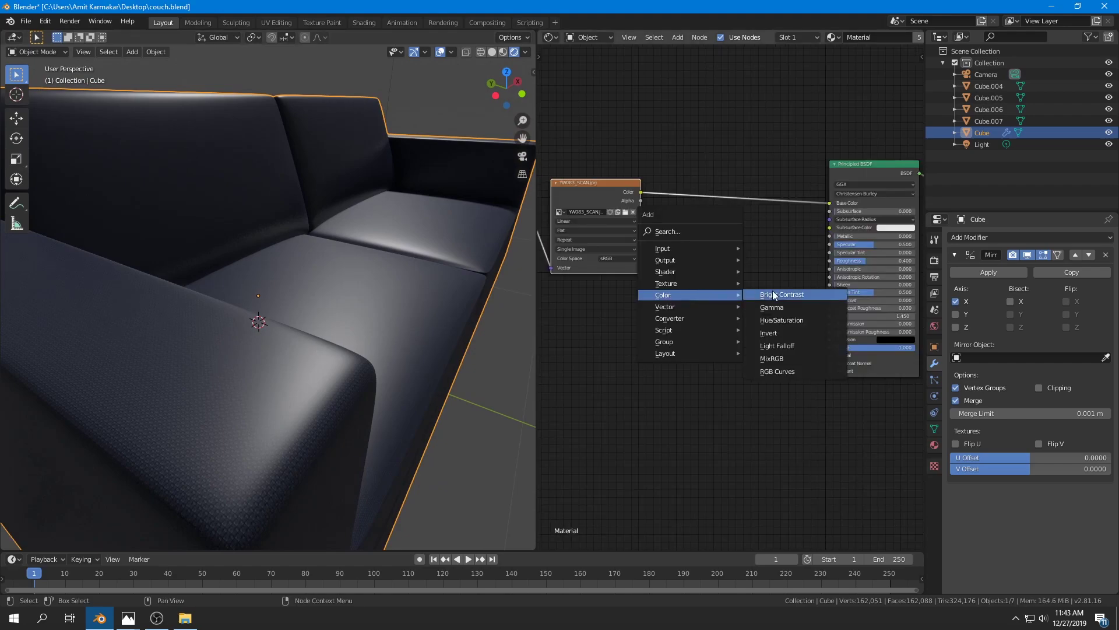
mouse_move(700, 305)
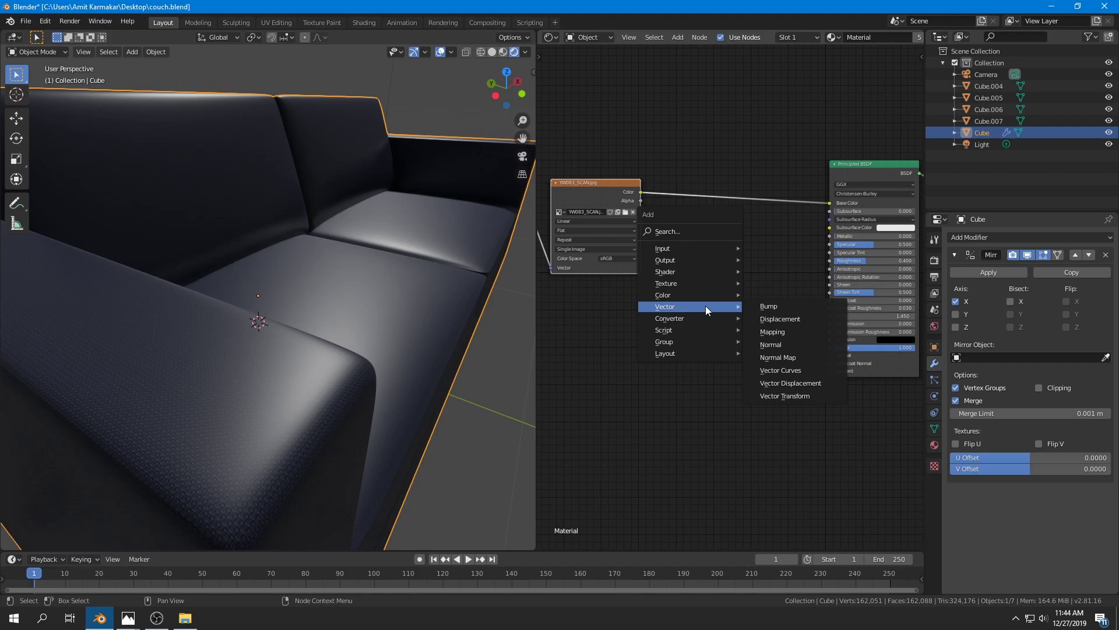
left_click(769, 306)
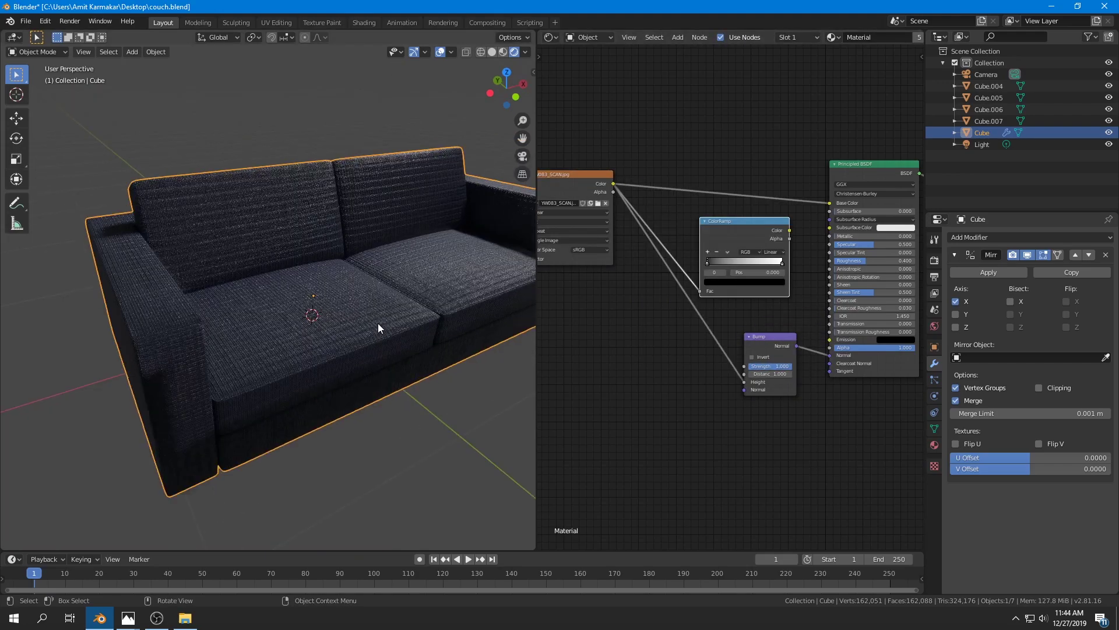
Step: Lower the Bump node's strength to 0.100 and check the fabric relief on the couch
scroll(378, 323, "up", 4)
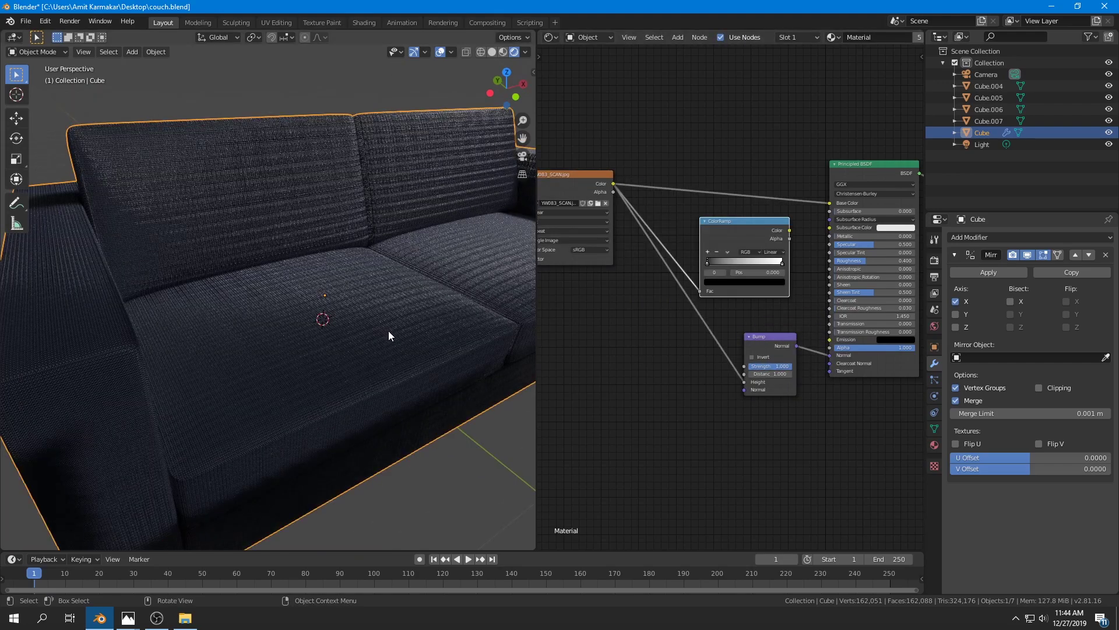
middle_click_drag(677, 374, 612, 369)
scroll(626, 368, "up", 5)
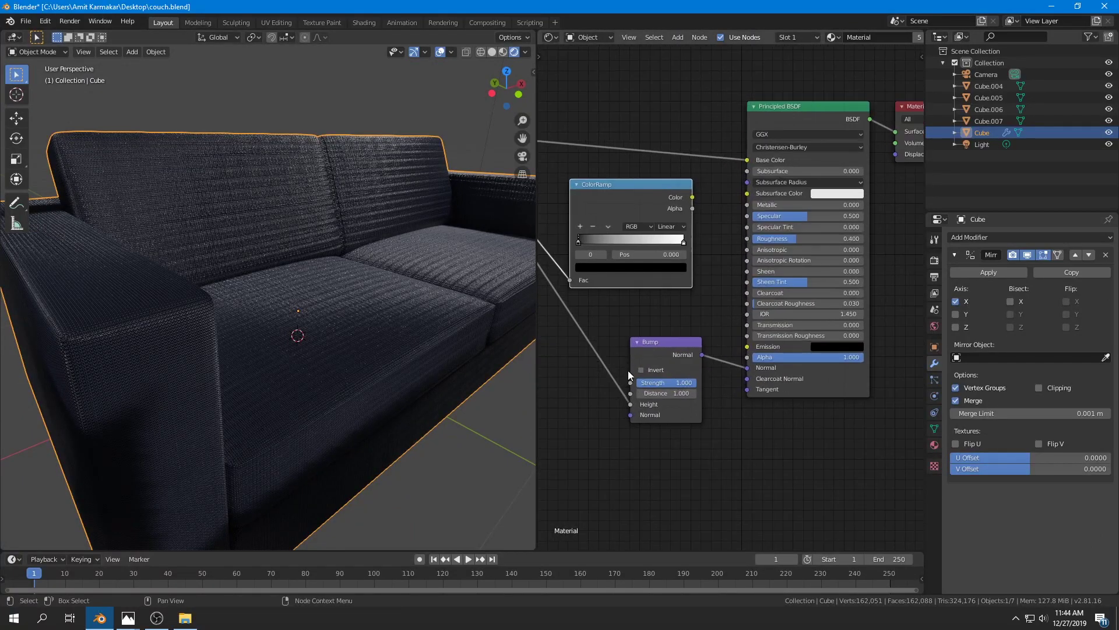
left_click_drag(717, 403, 679, 397)
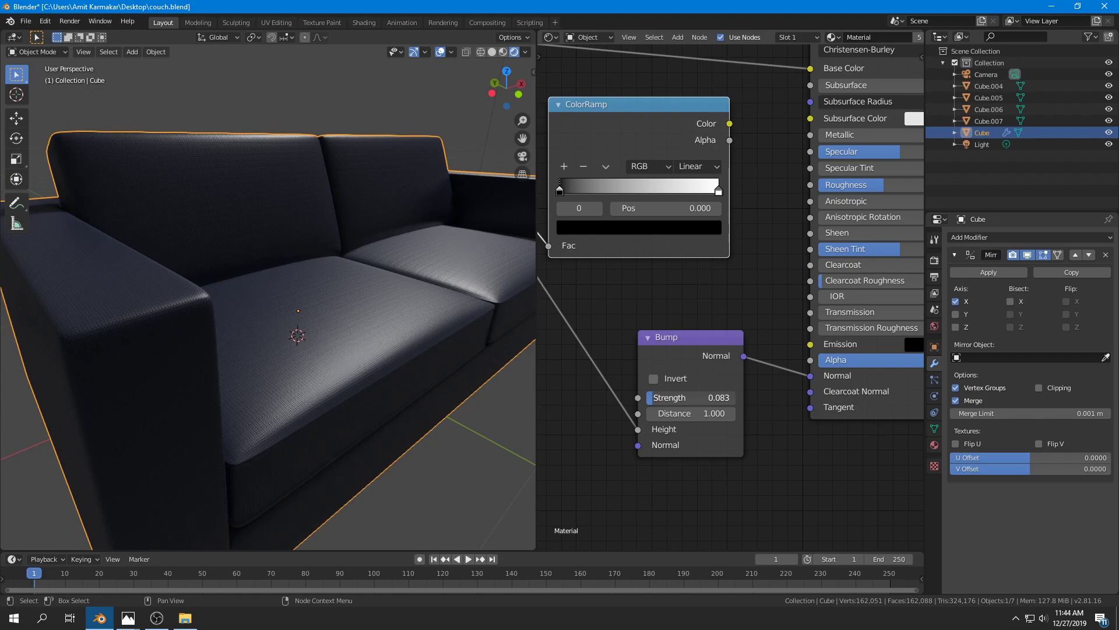
scroll(326, 341, "down", 1)
middle_click_drag(327, 342, 368, 348)
scroll(381, 370, "up", 2)
scroll(385, 366, "down", 4)
Step: Raise the Principled BSDF roughness of the couch material to 0.645
middle_click_drag(676, 313, 687, 461)
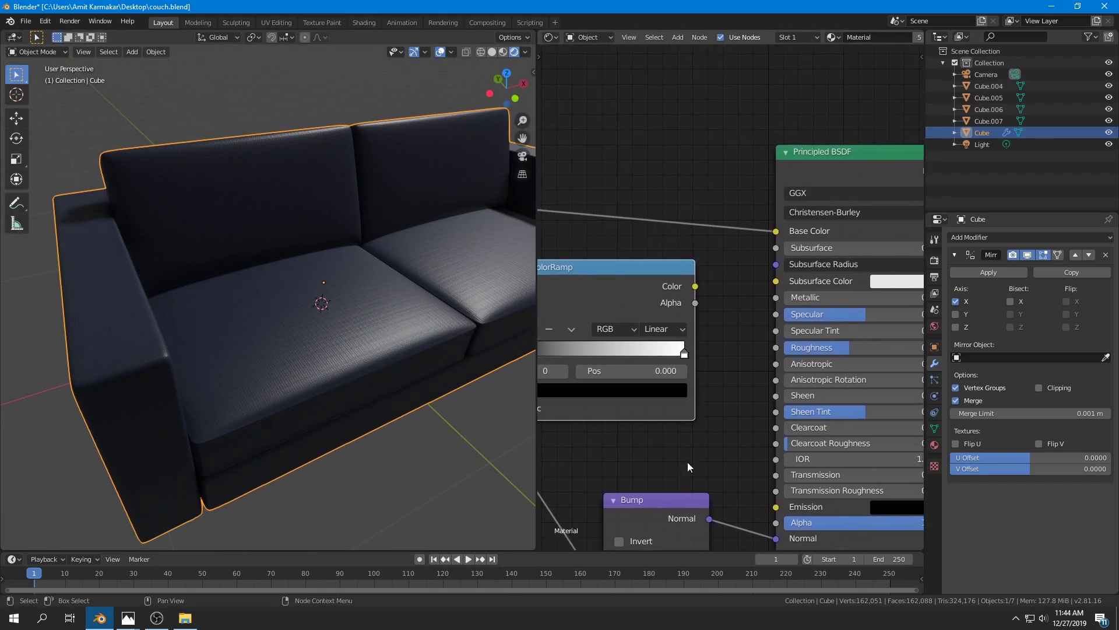
left_click_drag(816, 347, 858, 347)
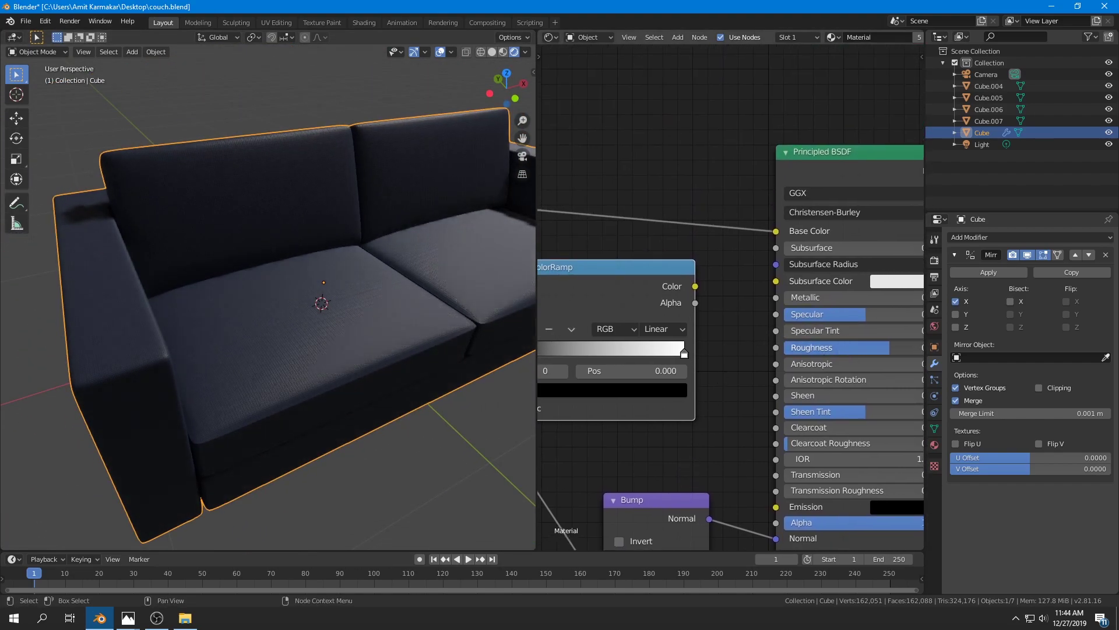
scroll(898, 348, "down", 2)
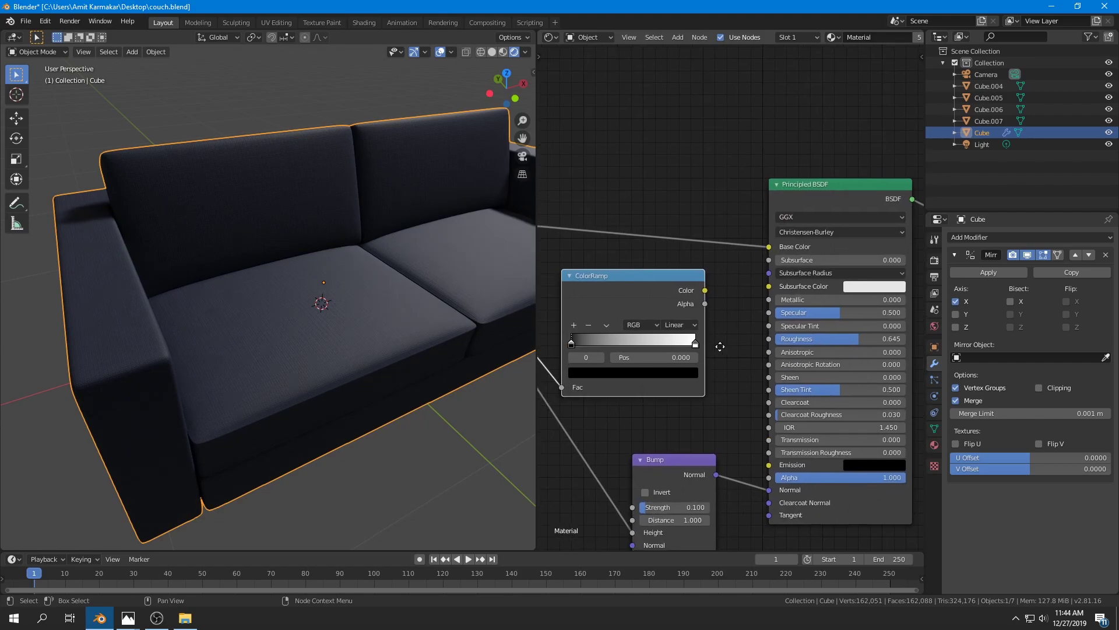
Step: Connect the ColorRamp's Color to the Principled BSDF Roughness and move the ramp's white stop to 0.464
left_click_drag(740, 300, 804, 348)
middle_click_drag(432, 356, 457, 362)
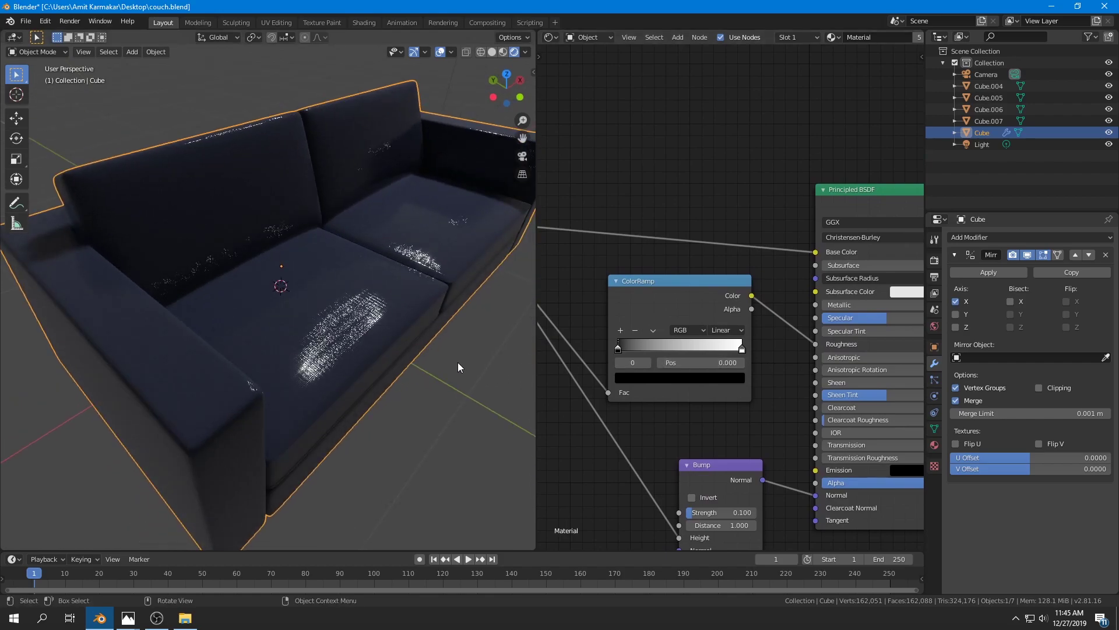
scroll(457, 362, "up", 5)
scroll(668, 372, "up", 1)
left_click_drag(743, 356, 669, 363)
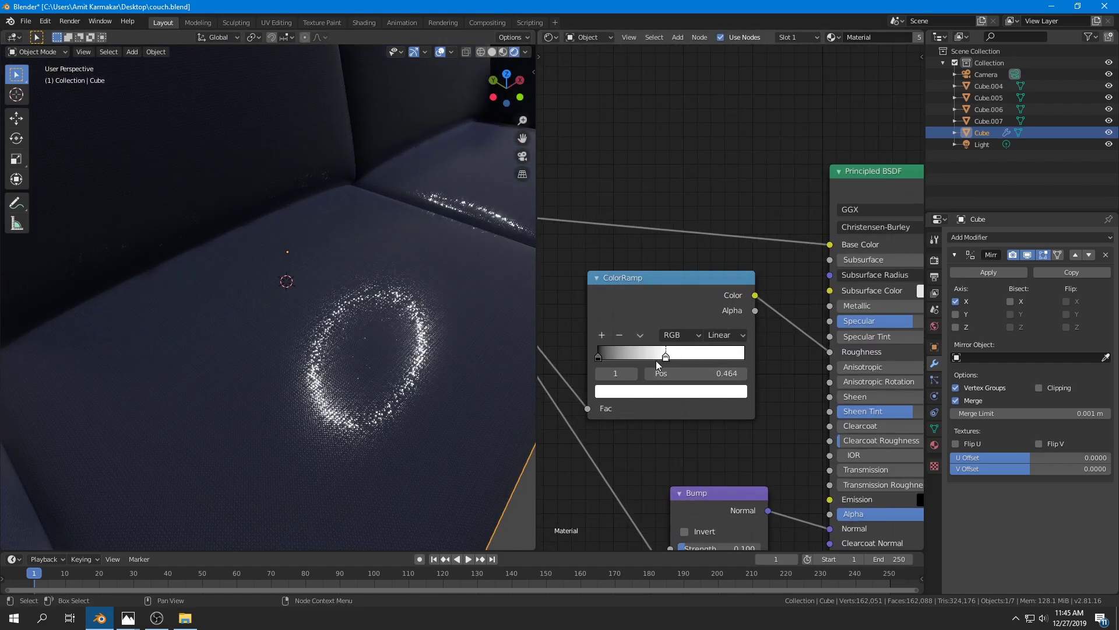
Step: Lighten the ColorRamp's black stop to a light grey to reduce the fabric's shine
left_click(598, 357)
left_click(670, 391)
left_click_drag(715, 217, 715, 224)
scroll(768, 419, "down", 8)
middle_click_drag(652, 402, 729, 390)
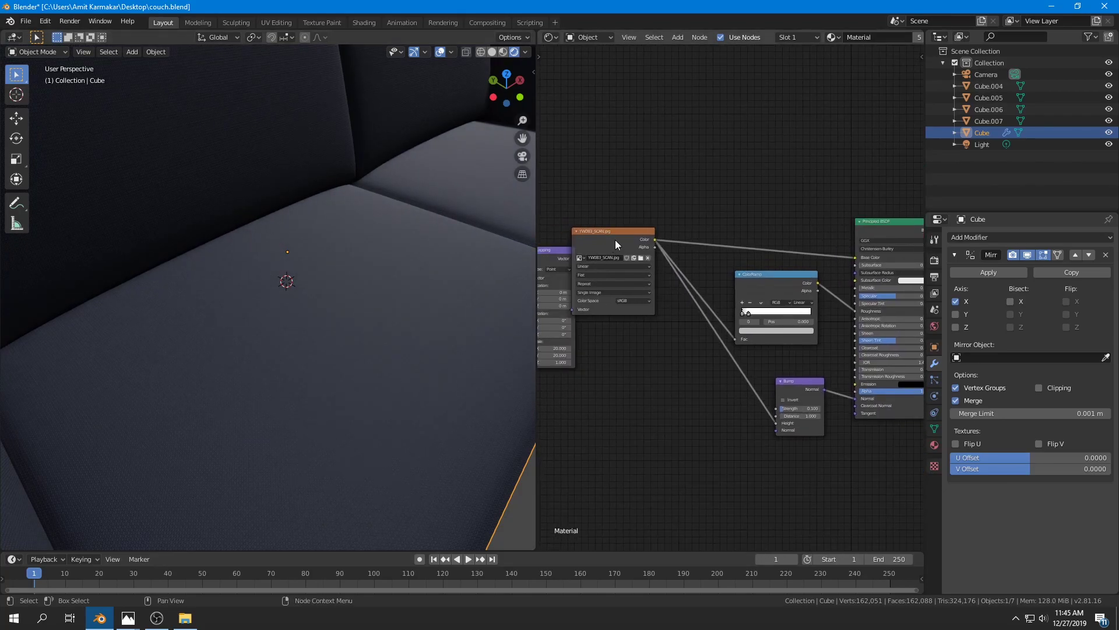
Step: Reposition the fabric Image Texture node and fine-tune the light grey of the ColorRamp's first stop
left_click_drag(615, 246, 643, 270)
scroll(350, 377, "down", 5)
scroll(303, 435, "up", 3)
middle_click_drag(349, 377, 372, 384)
middle_click_drag(644, 393, 552, 420)
scroll(552, 419, "up", 4)
left_click(659, 386)
left_click(660, 380)
left_click(697, 278)
left_click(574, 265)
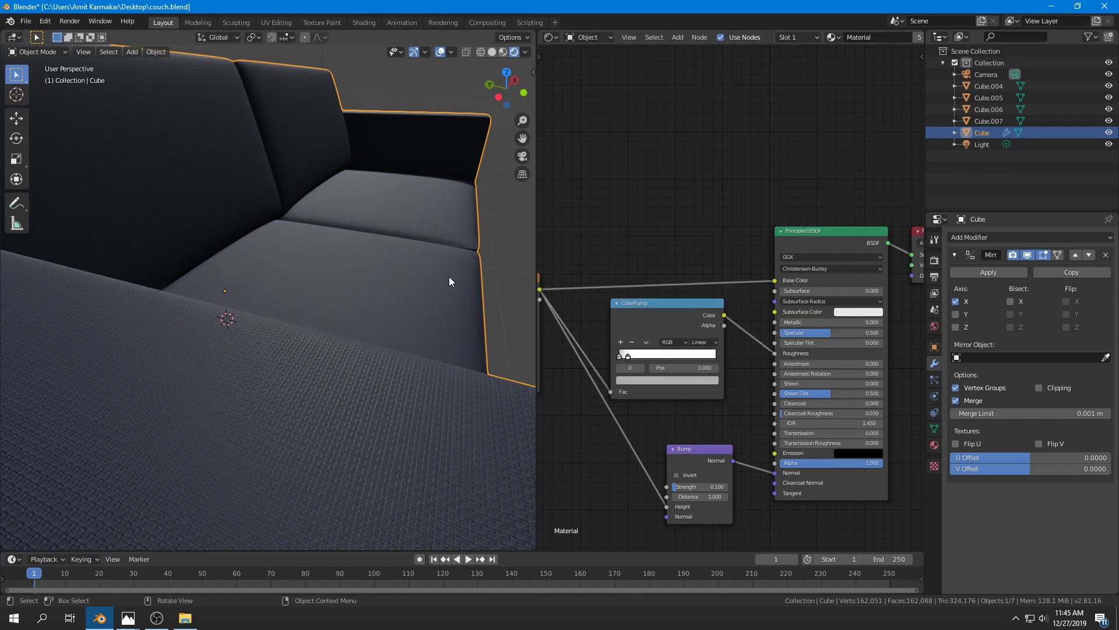
Step: Give the couch's front leg a new material with a dark brown base color
scroll(247, 317, "down", 8)
middle_click_drag(312, 300, 297, 304)
left_click(233, 394)
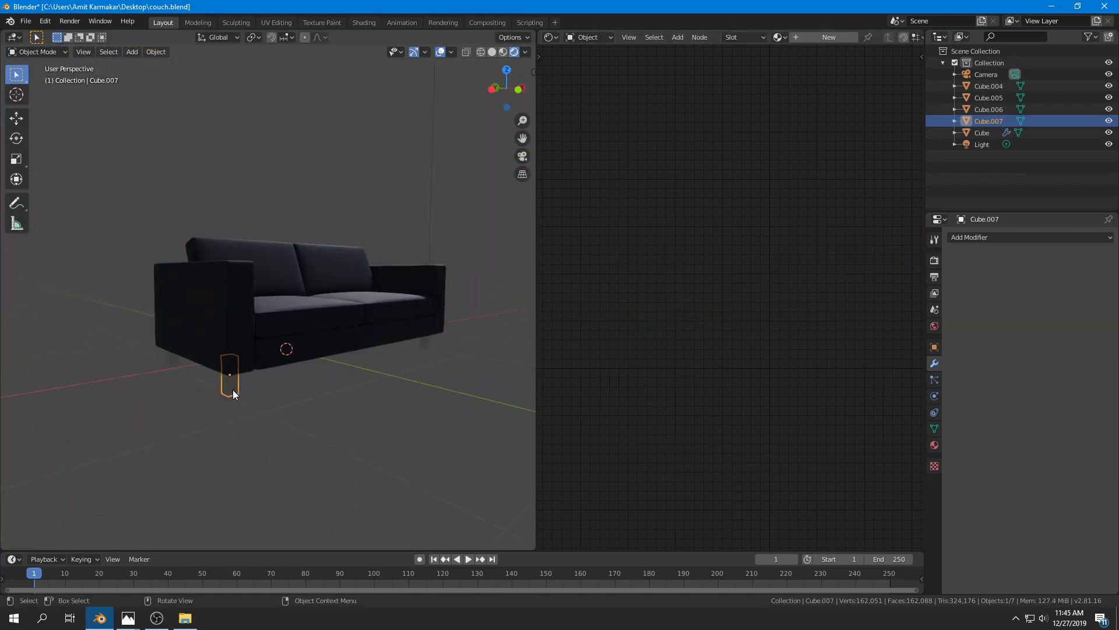
left_click(934, 445)
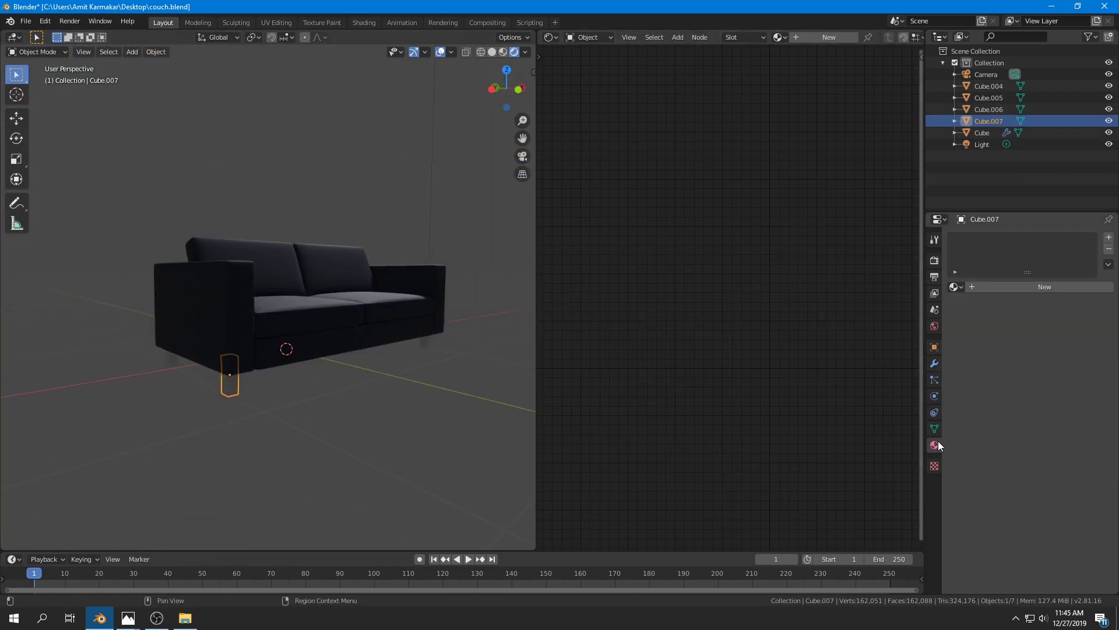
left_click(999, 284)
left_click(876, 281)
left_click(868, 193)
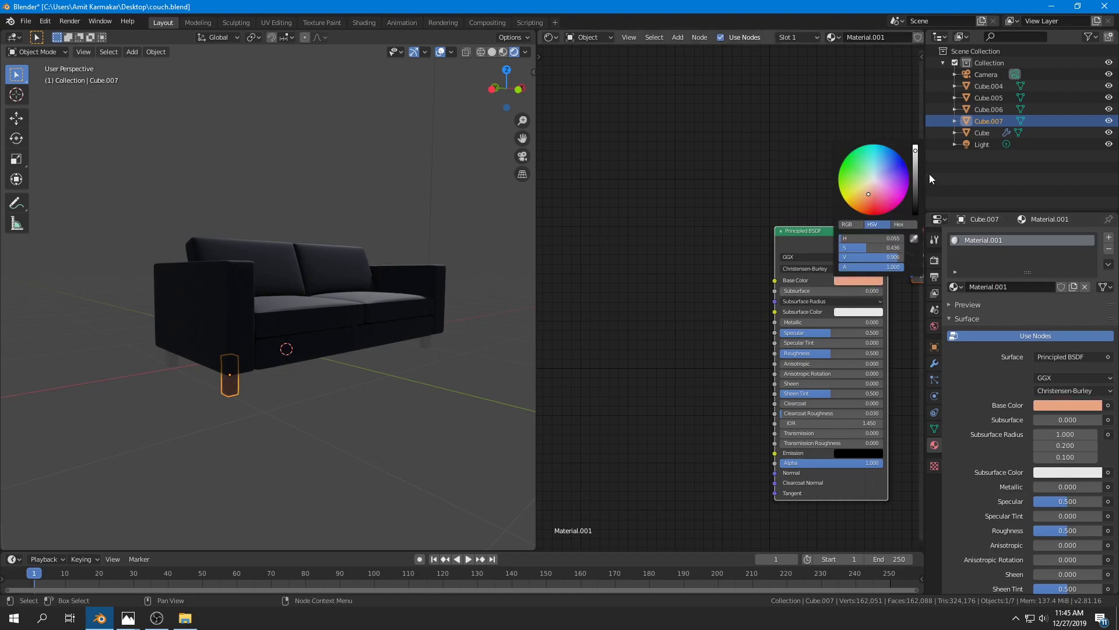
scroll(855, 190, "down", 9)
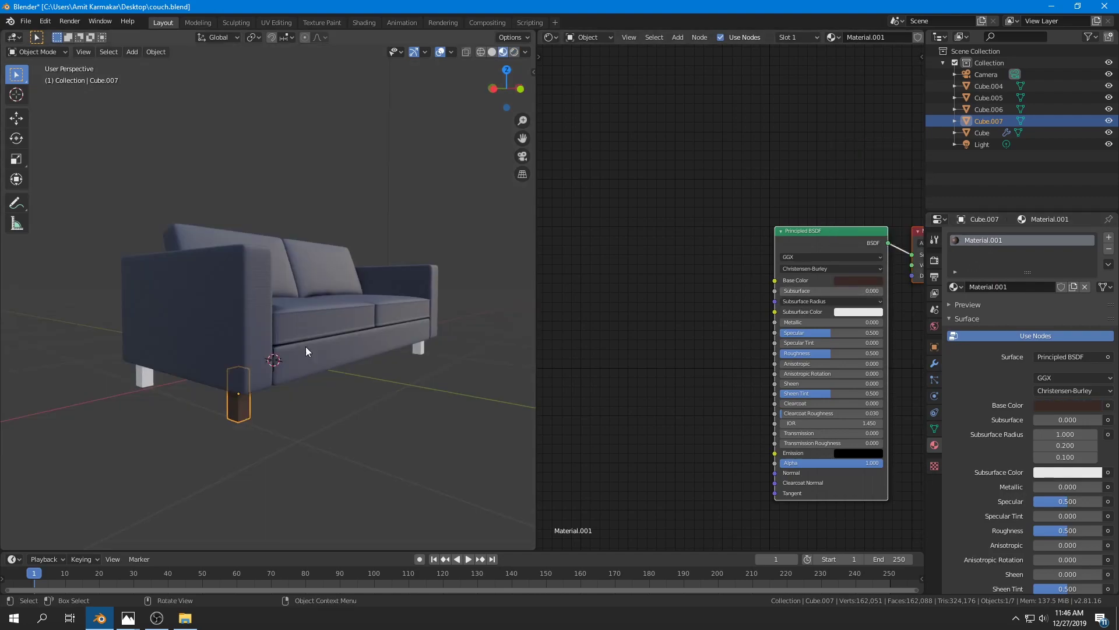
Step: Assign the dark brown Material.001 to the other couch legs
left_click(350, 368)
left_click(955, 286)
left_click(985, 315)
left_click(434, 368)
left_click(955, 286)
left_click(985, 316)
left_click(327, 387)
middle_click_drag(219, 367, 263, 412)
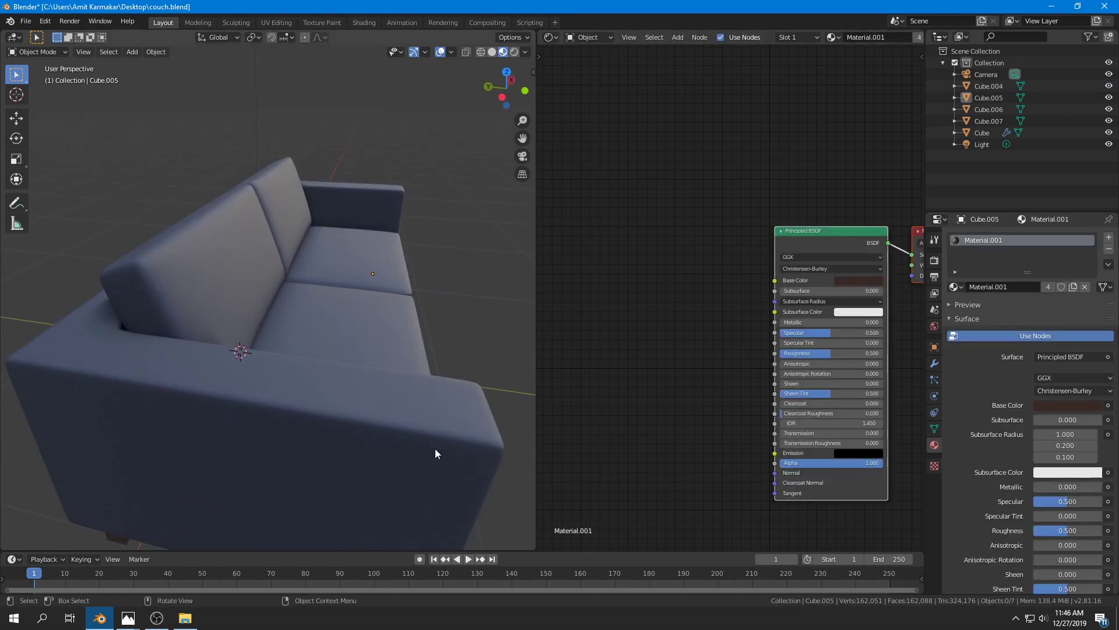
Step: Switch to Photos to examine the sofa reference's seams and folds, and move its window out of the way
key("alt+Tab")
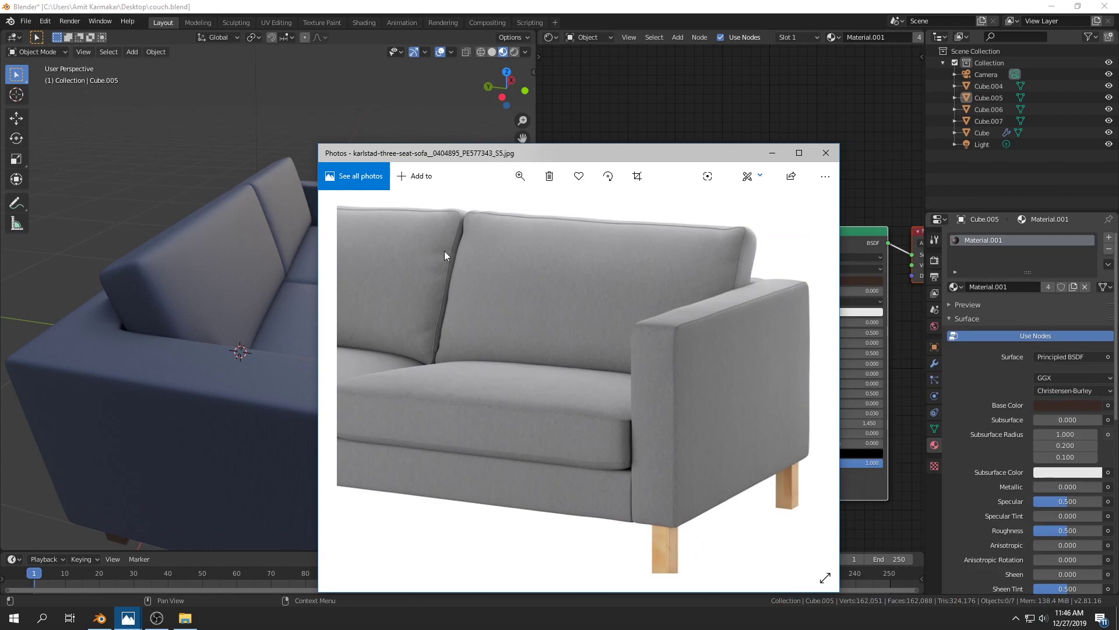
left_click_drag(691, 159, 1118, 172)
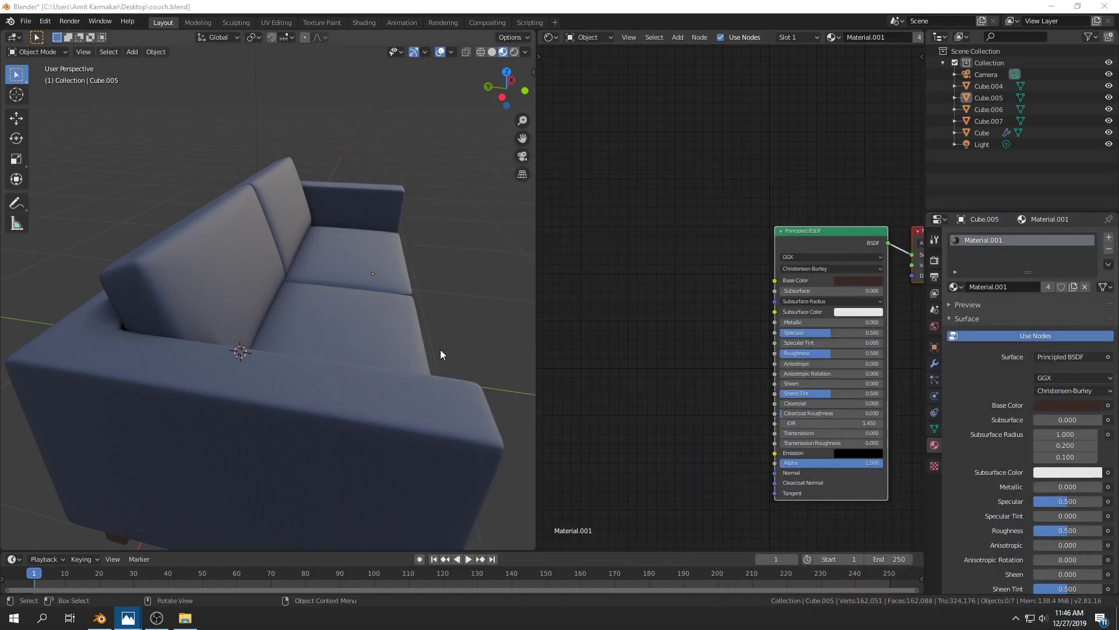
Step: Select the couch body, open it in the Sculpting workspace and set the Clay Strips brush radius to 8 px
middle_click_drag(355, 389, 330, 373)
left_click(330, 372)
middle_click_drag(383, 330, 202, 238)
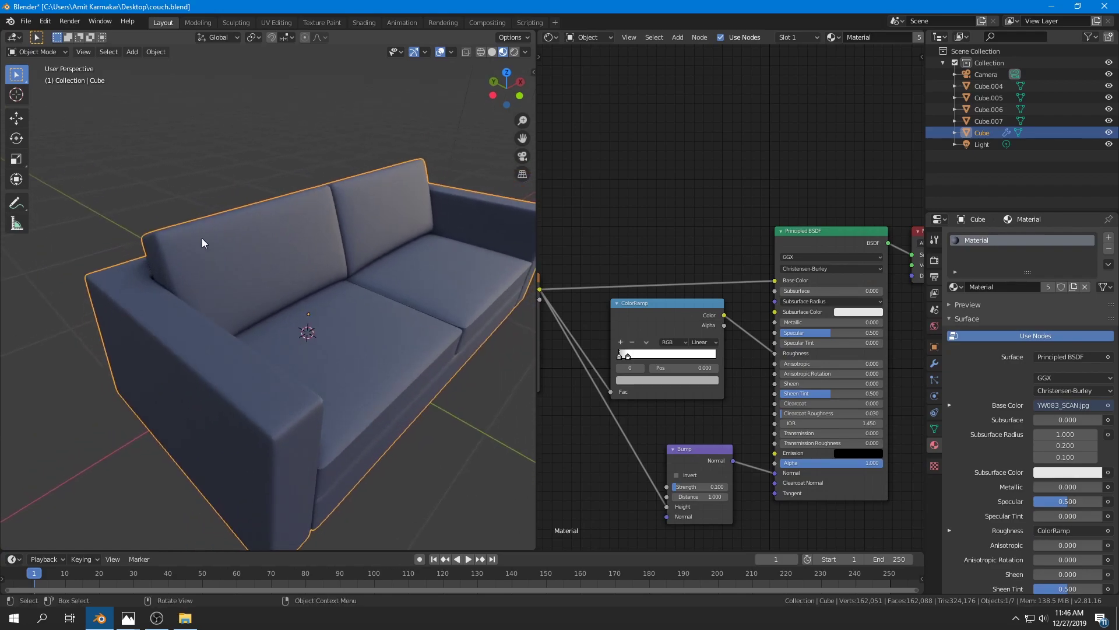
left_click(235, 23)
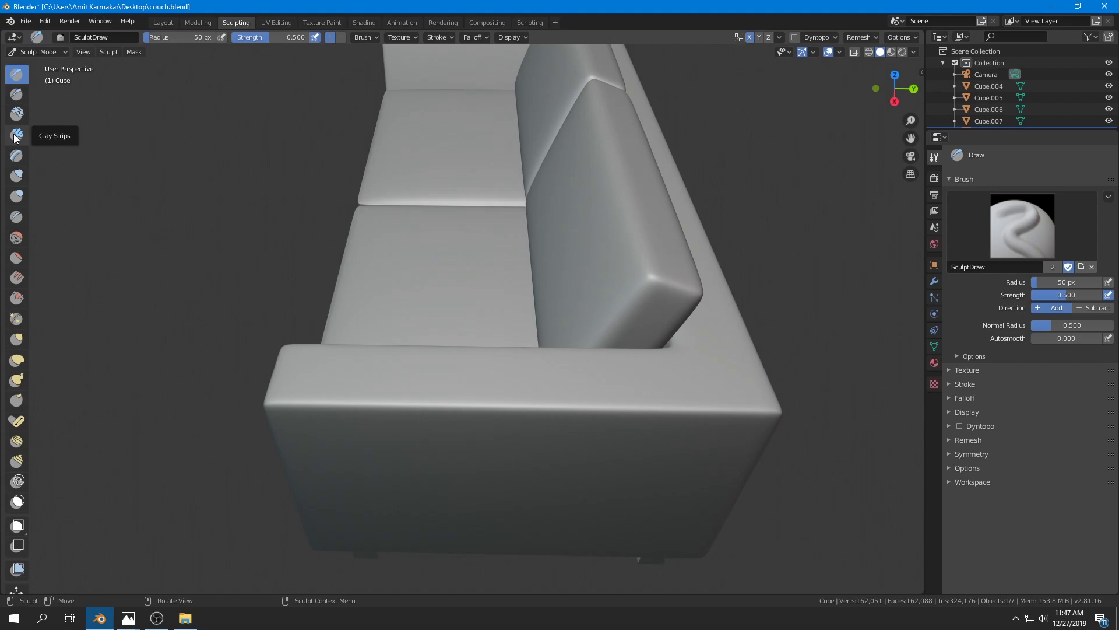
left_click(16, 136)
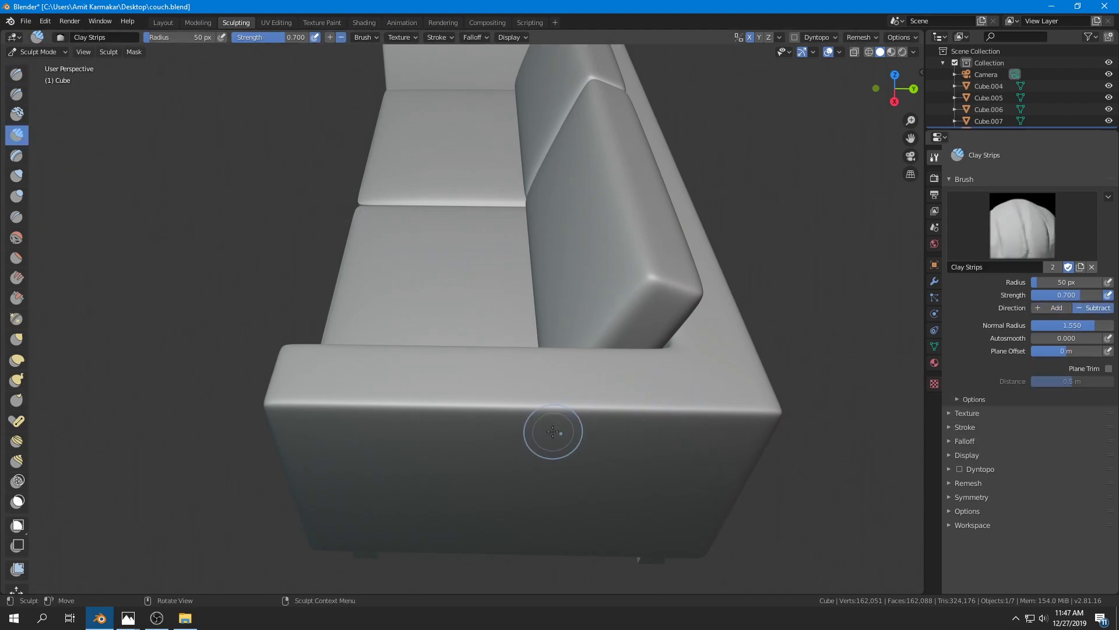
key("f")
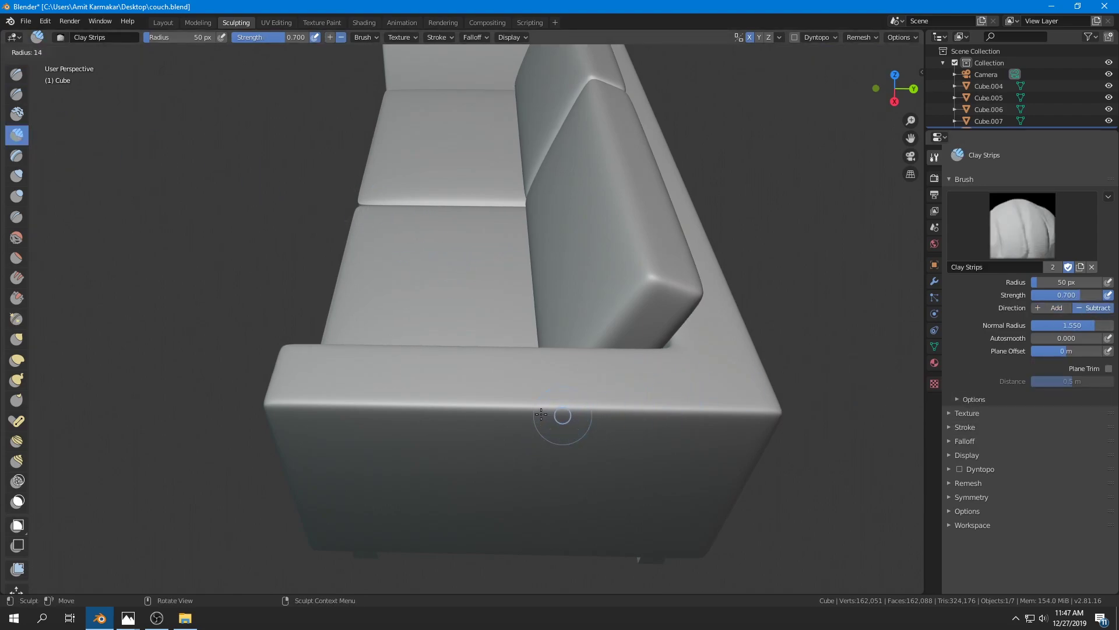
left_click(538, 413)
Step: Carve a thin seam along the armrest's upper outer edge with Clay Strips, starting at the front corner
middle_click_drag(283, 409, 210, 448, "ctrl")
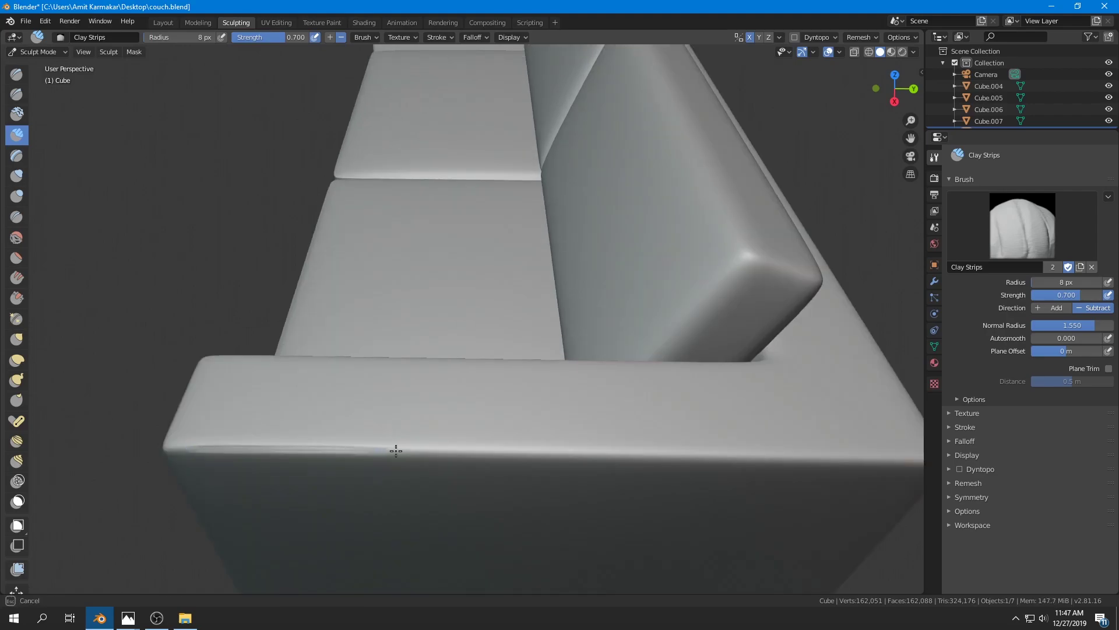
left_click_drag(534, 451, 539, 451)
middle_click_drag(628, 390, 540, 387, "shift")
left_click_drag(367, 442, 496, 447)
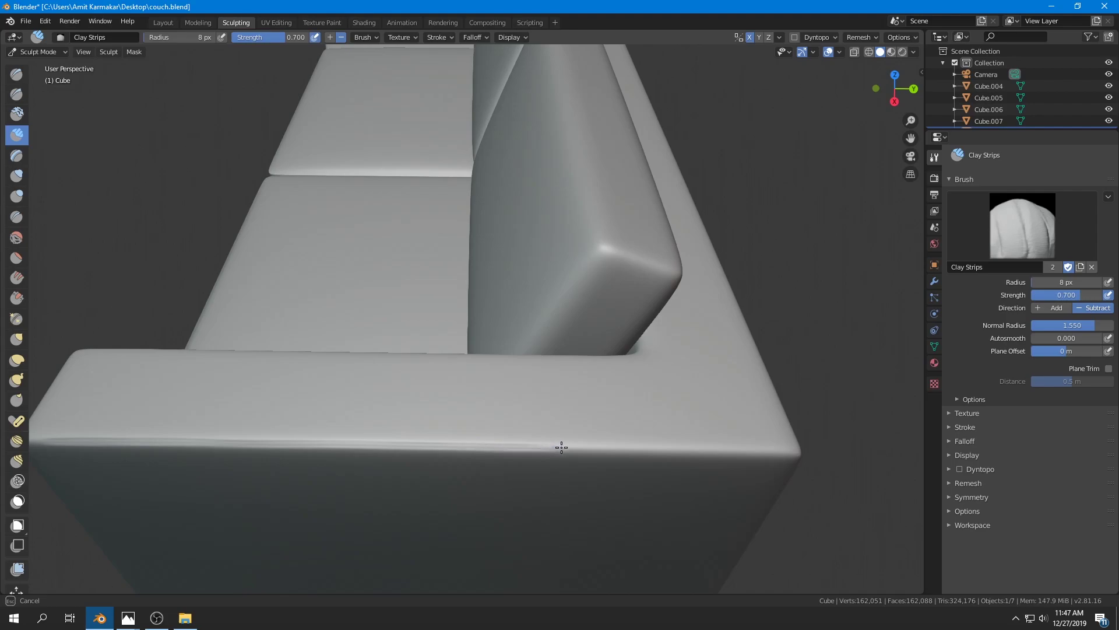
left_click_drag(588, 449, 592, 449)
Step: Extend the carved seam to the armrest's rear corner, undoing and redoing the uneven stroke
middle_click_drag(589, 451, 328, 430, "shift")
scroll(328, 430, "up", 3)
left_click_drag(327, 430, 343, 431)
left_click_drag(425, 432, 609, 432)
key("ctrl+z")
left_click_drag(338, 430, 478, 435)
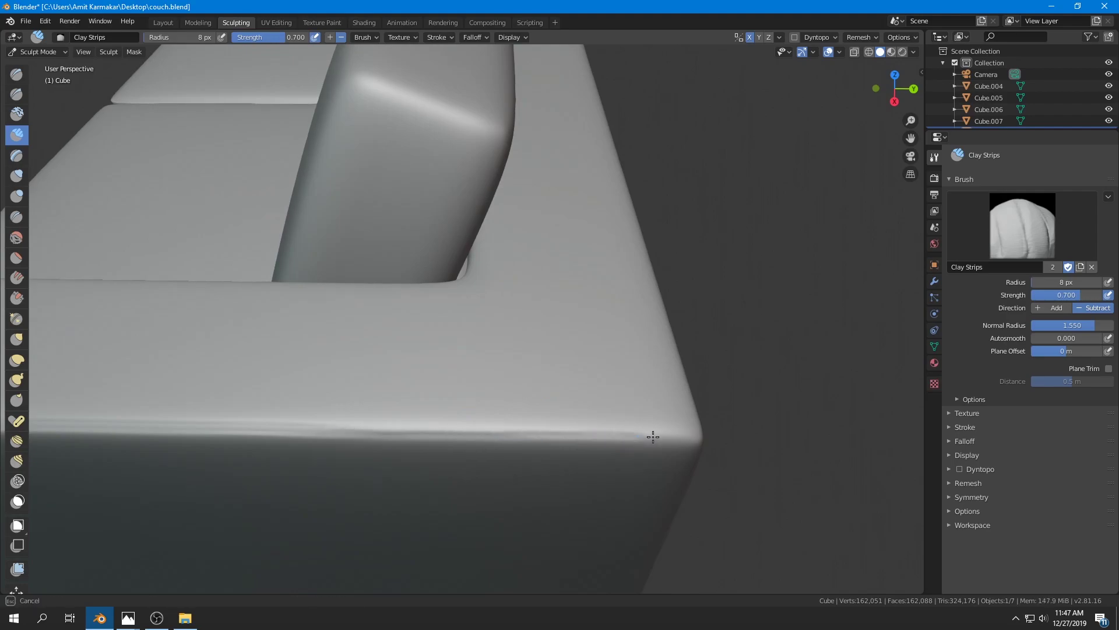
left_click_drag(686, 437, 696, 438)
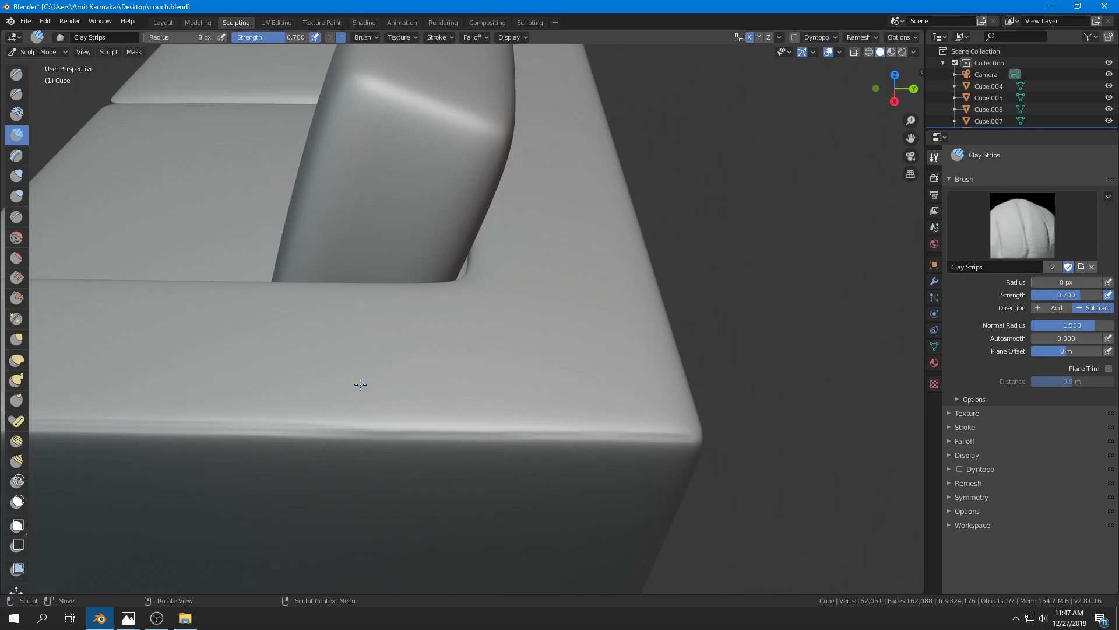
left_click_drag(287, 430, 311, 430)
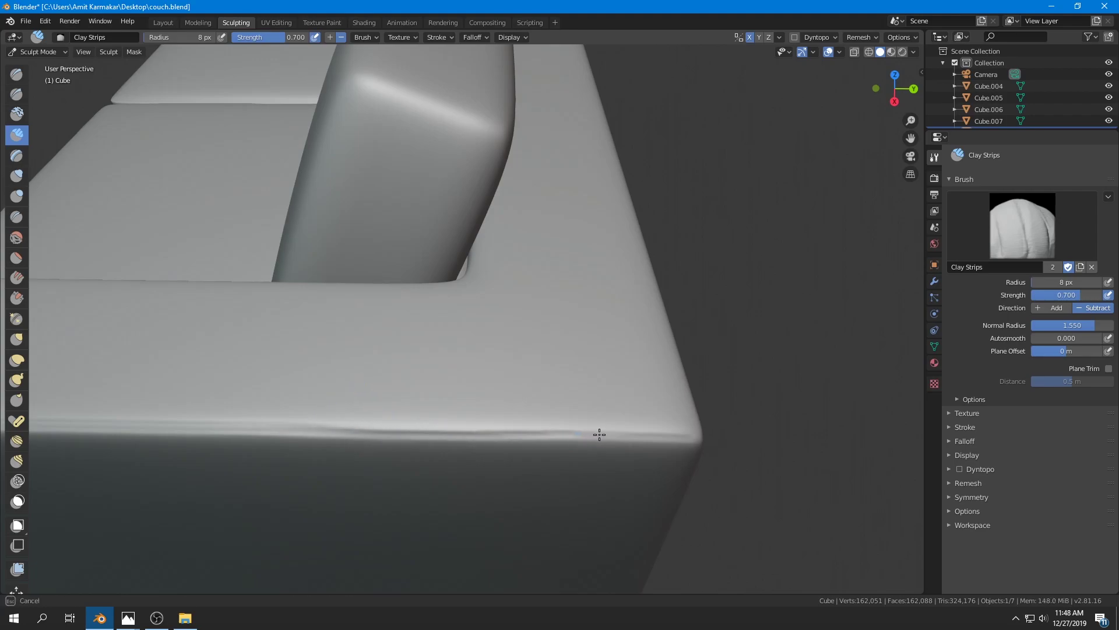
Step: Continue the thin Clay Strips seam along the couch frame's next edges
middle_click_drag(430, 408, 213, 399)
left_click_drag(213, 399, 748, 402)
middle_click_drag(745, 357, 466, 367)
left_click_drag(466, 368, 572, 369)
scroll(475, 367, "down", 6)
mouse_move(475, 368)
middle_mouse_down()
mouse_move(575, 402)
mouse_move(425, 338)
mouse_move(516, 363)
mouse_move(317, 392)
mouse_move(570, 320)
middle_mouse_up()
scroll(435, 369, "up", 2)
scroll(570, 319, "up", 4)
scroll(570, 320, "up", 3)
Step: Carve repeated long Clay Strips strokes to finish the seams on the couch frame's remaining edges
left_click_drag(182, 400, 549, 396)
scroll(550, 396, "down", 2)
left_click_drag(330, 420, 718, 415)
left_click_drag(279, 420, 630, 416)
scroll(502, 398, "up", 1)
middle_click_drag(503, 399, 517, 399, "shift")
left_click_drag(207, 423, 516, 418)
scroll(670, 385, "down", 6)
middle_click_drag(670, 384, 801, 385)
Step: Sculpt an uneven top edge on the back cushions with the Draw brush at 62 px radius, undoing the first stroke
left_click(17, 76)
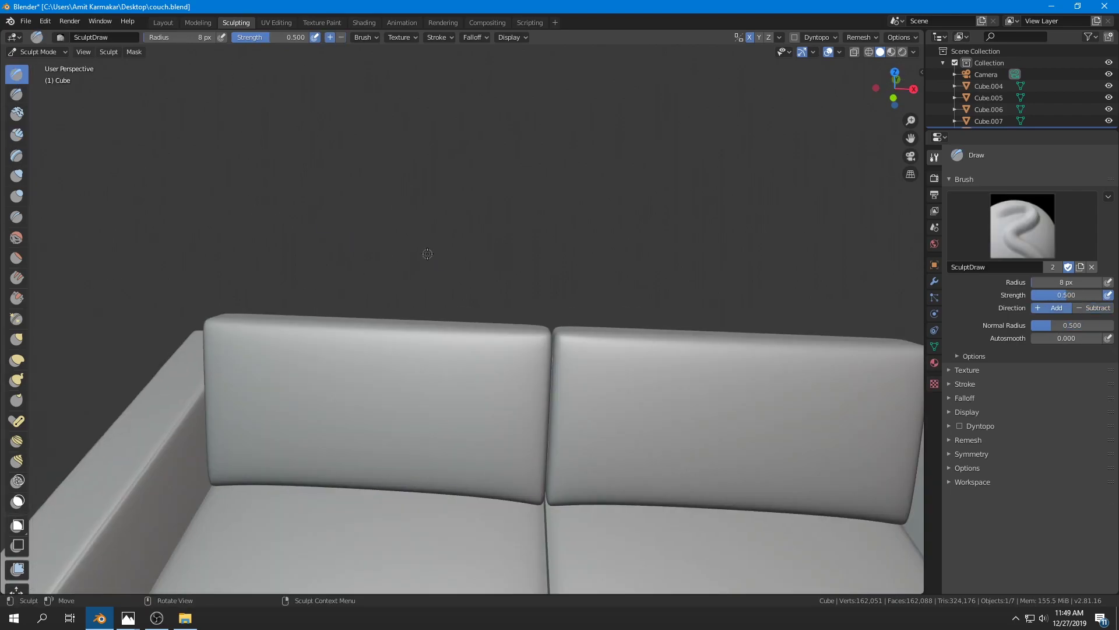
key("f")
left_click(518, 337)
middle_click_drag(507, 292, 470, 370)
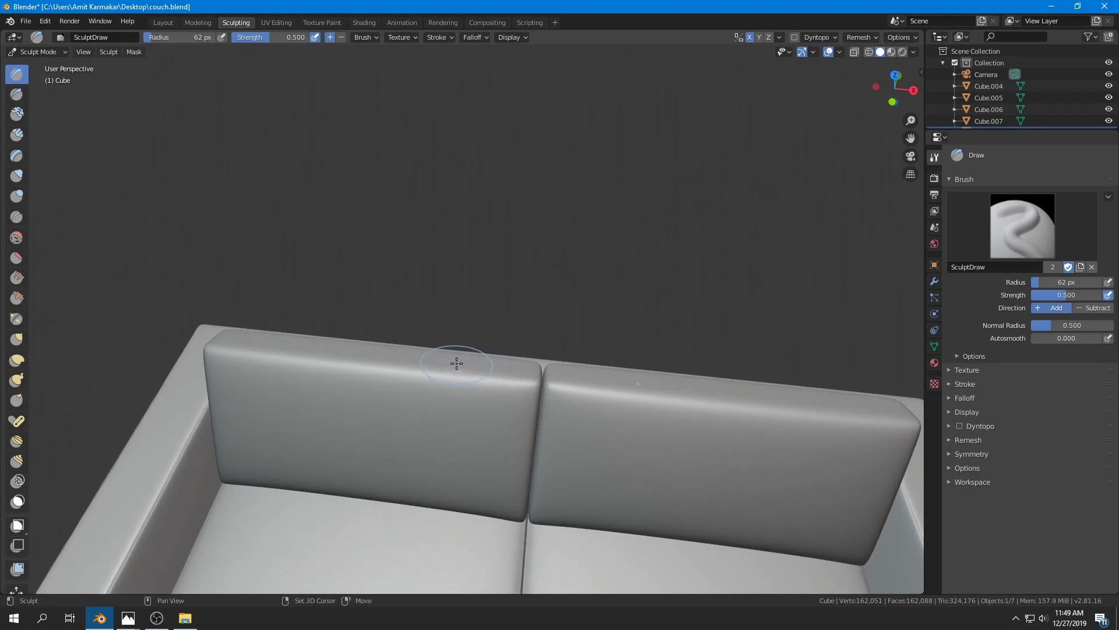
left_click_drag(468, 366, 513, 355, "ctrl")
middle_click_drag(599, 338, 664, 328)
key("ctrl+z")
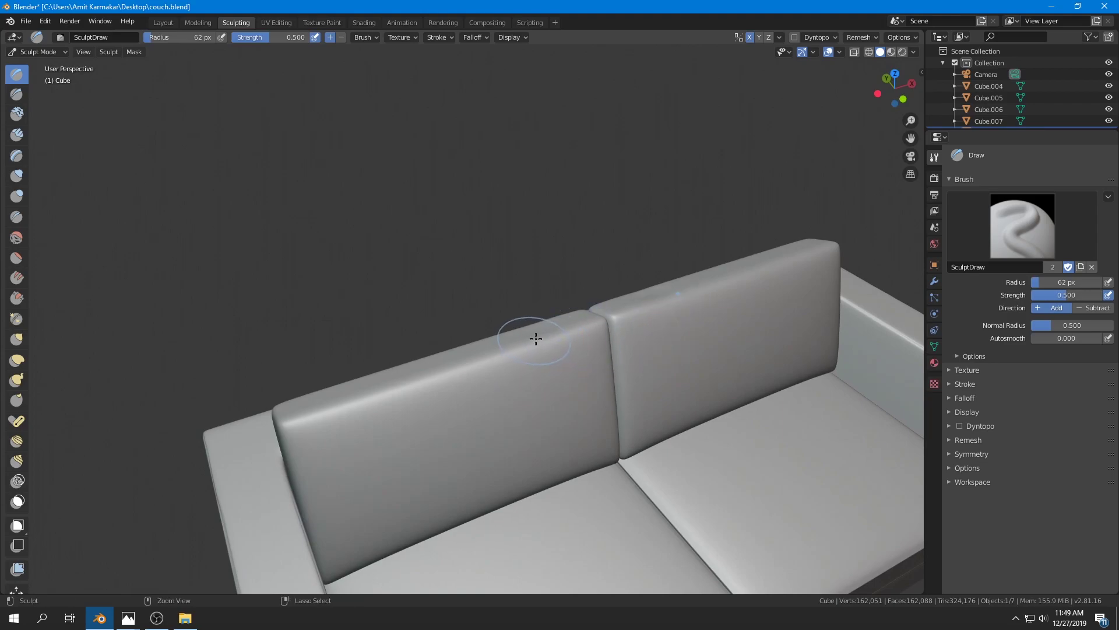
mouse_move(550, 338)
left_mouse_down()
mouse_move(434, 334)
mouse_move(282, 412)
left_mouse_up()
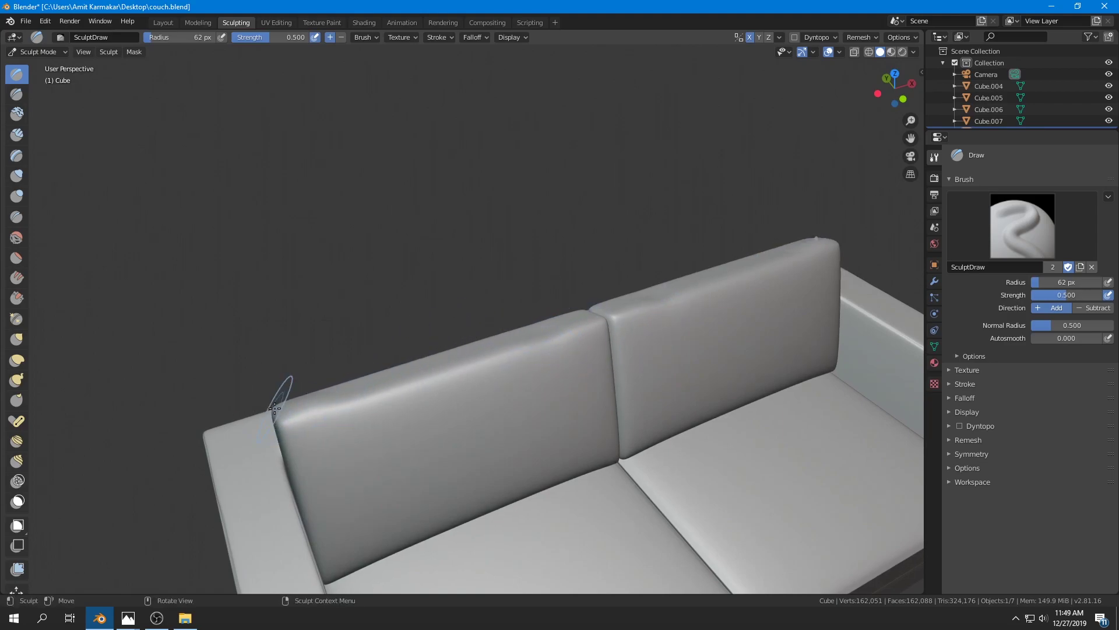
mouse_move(437, 400)
middle_mouse_down()
mouse_move(554, 392)
mouse_move(542, 377)
mouse_move(481, 383)
middle_mouse_up()
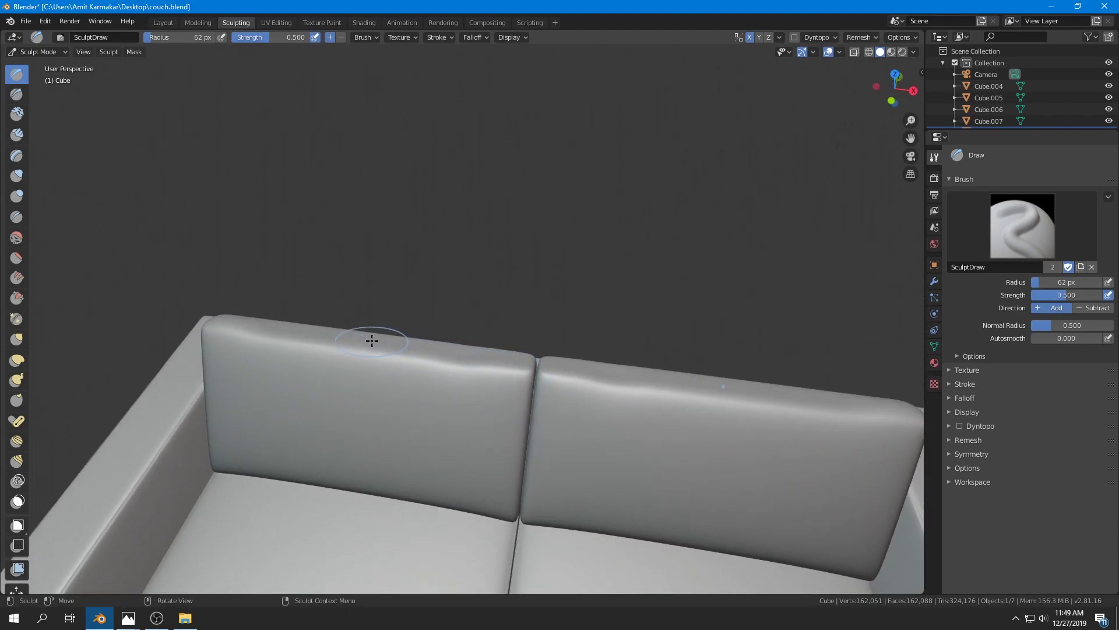
Step: Soften the sculpted unevenness on top of the back cushions with the Smooth brush
middle_click_drag(372, 341, 245, 326)
left_click(16, 238)
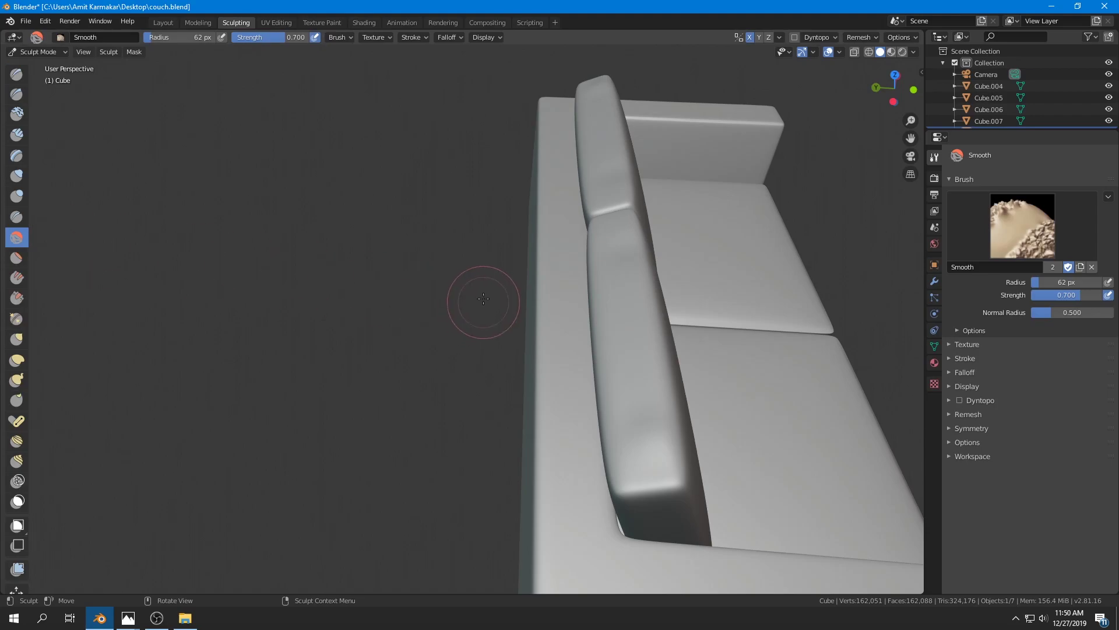
left_click_drag(621, 243, 626, 344)
mouse_move(653, 435)
left_mouse_down()
mouse_move(628, 298)
mouse_move(629, 345)
left_mouse_up()
left_click_drag(692, 372, 692, 371)
mouse_move(692, 372)
middle_mouse_down()
mouse_move(610, 360)
mouse_move(557, 322)
middle_mouse_up()
Step: Try a Draw Sharp stroke along the back cushion's upper front edge
middle_click_drag(460, 344, 595, 320, "shift")
scroll(593, 320, "up", 3)
left_click(16, 94)
left_click_drag(251, 271, 556, 309)
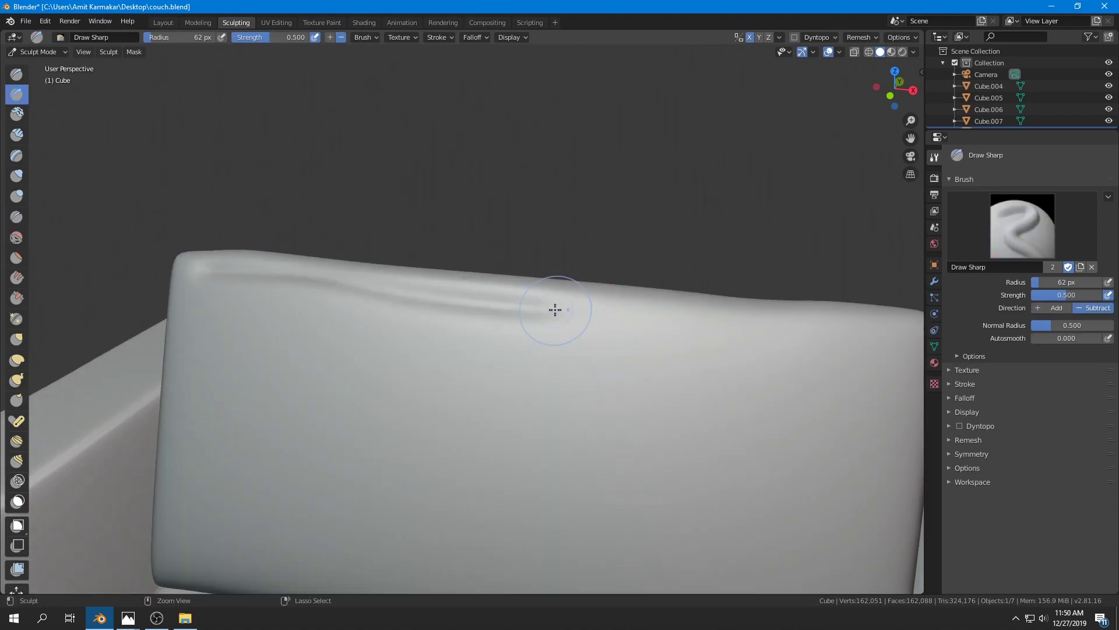
middle_click_drag(396, 344, 425, 320)
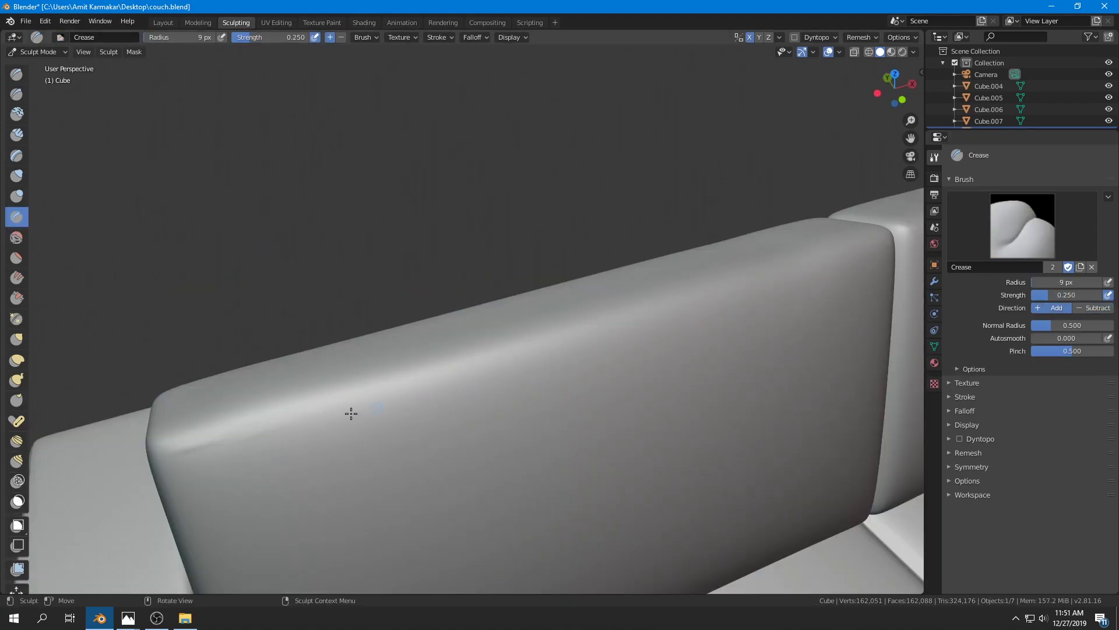
Step: Try a Crease stroke along the back cushion's upper front edge at 29 px radius, and undo it
key("f")
left_click(291, 427)
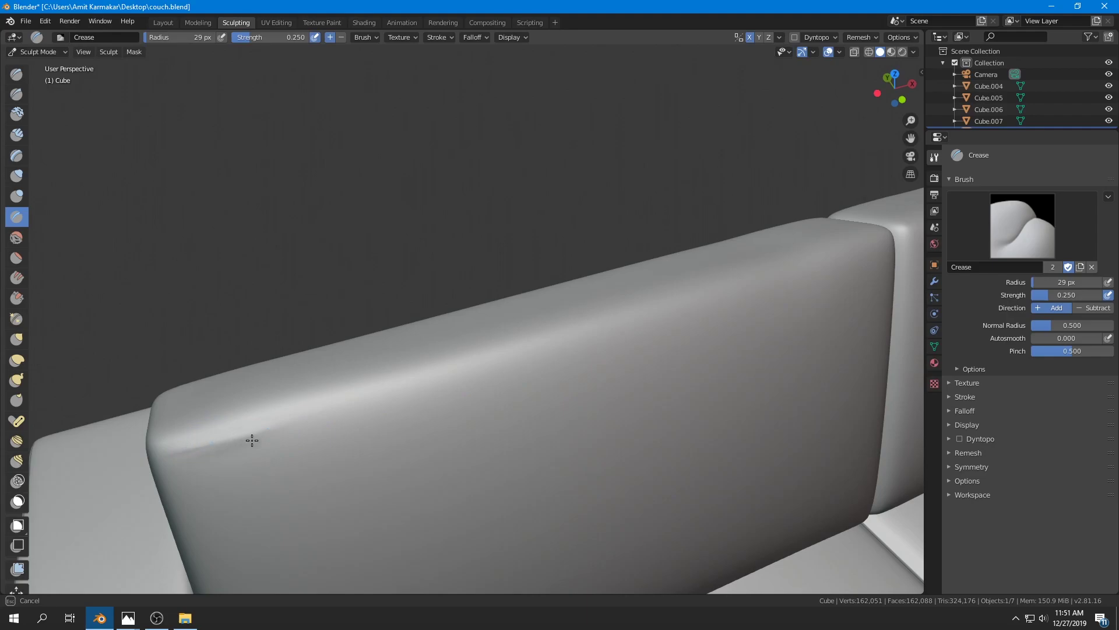
left_click_drag(331, 413, 332, 428)
key("ctrl+z")
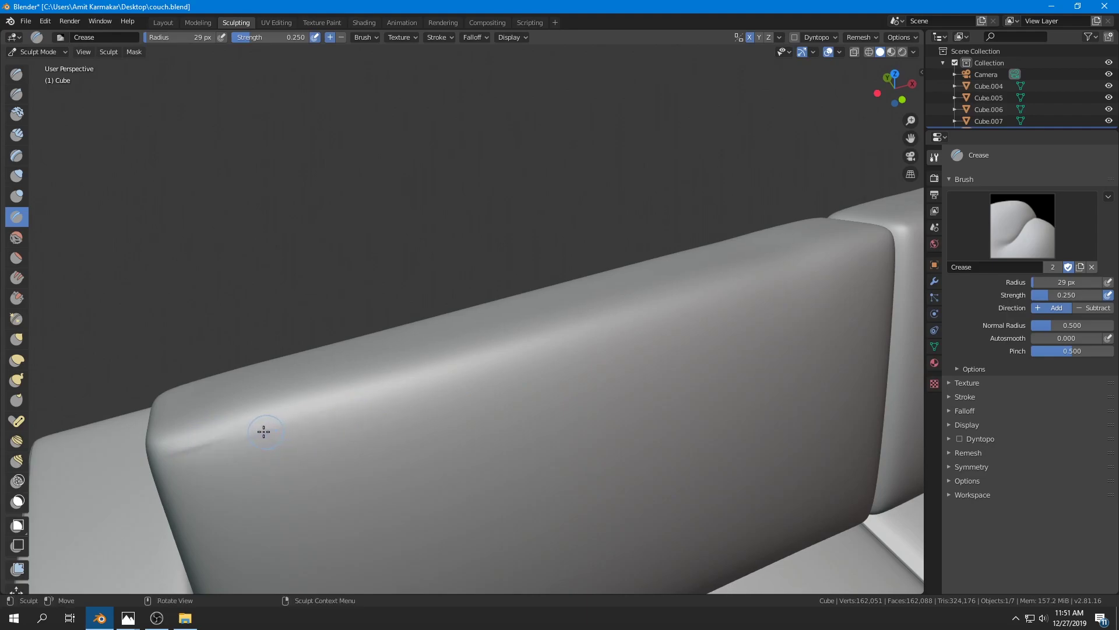
Step: Sculpt a seam along the back cushion's upper front edge with the Crease brush at 16 px radius
key("f")
left_click(242, 432)
key("f")
left_click(216, 439)
mouse_move(338, 416)
middle_mouse_down()
mouse_move(330, 439)
mouse_move(191, 426)
middle_mouse_up()
left_click_drag(180, 420, 421, 392)
middle_click_drag(421, 392, 349, 408)
left_click_drag(349, 408, 595, 406)
middle_click_drag(594, 407, 381, 394, "shift")
left_click_drag(484, 385, 568, 386)
Step: Continue the Crease seam around the back cushion's outer corner and down its side edge
mouse_move(557, 386)
middle_mouse_down()
mouse_move(478, 439)
mouse_move(463, 506)
mouse_move(499, 462)
mouse_move(453, 270)
mouse_move(246, 271)
middle_mouse_up()
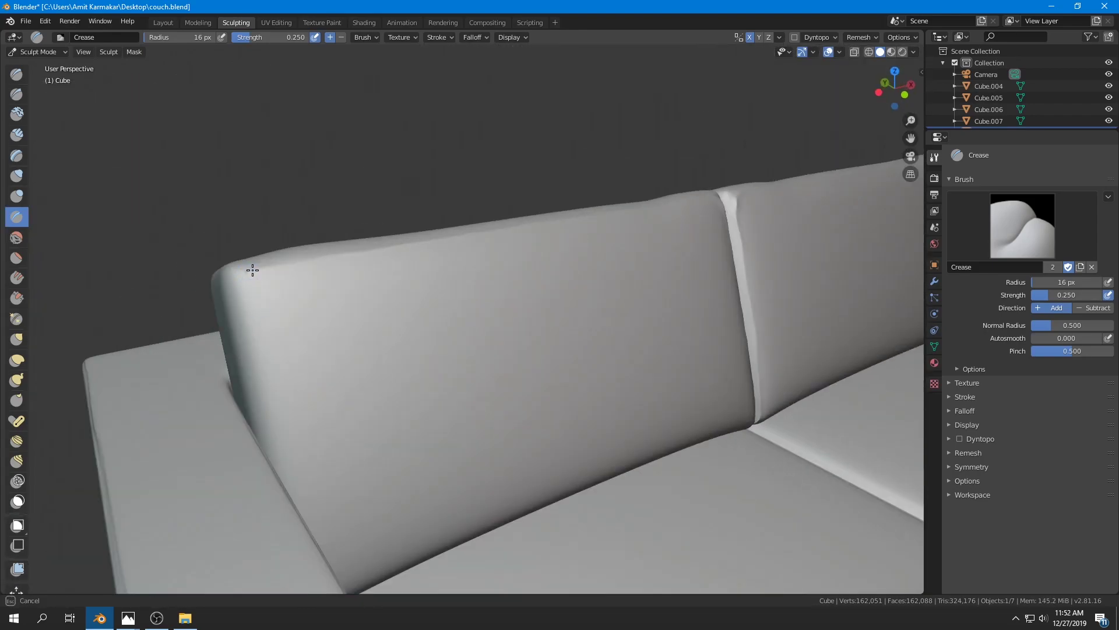
left_click_drag(242, 346, 259, 418)
middle_click_drag(258, 419, 272, 300)
left_click_drag(272, 299, 292, 383)
middle_click_drag(292, 383, 365, 382)
left_click_drag(286, 396, 310, 527)
Step: Switch to the Draw brush at 28 px radius, try a stroke on the back cushion near the centre gap, and undo it
scroll(310, 526, "down", 3)
middle_click_drag(310, 466, 35, 583, "shift")
left_click(16, 76)
key("f")
left_click(504, 373)
middle_click_drag(553, 374, 542, 371)
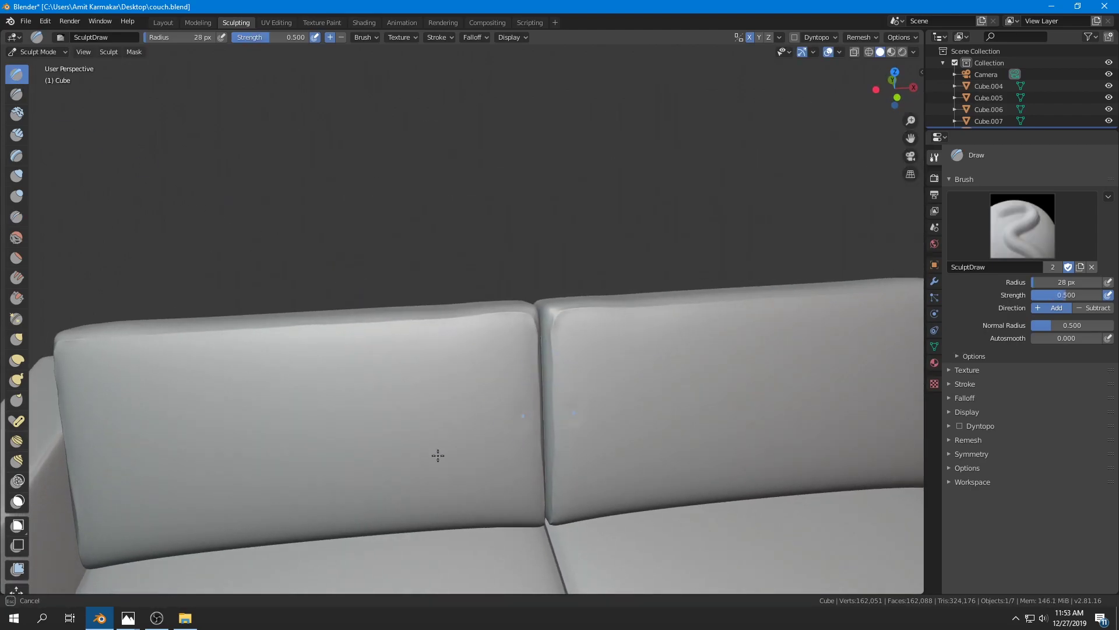
left_click_drag(450, 450, 508, 447)
key("ctrl+z")
Step: Sculpt soft wrinkles at the back cushions' inner corners with the Draw brush at 30 px radius and 0.323 strength, undoing unwanted strokes
key("f")
left_click(506, 423)
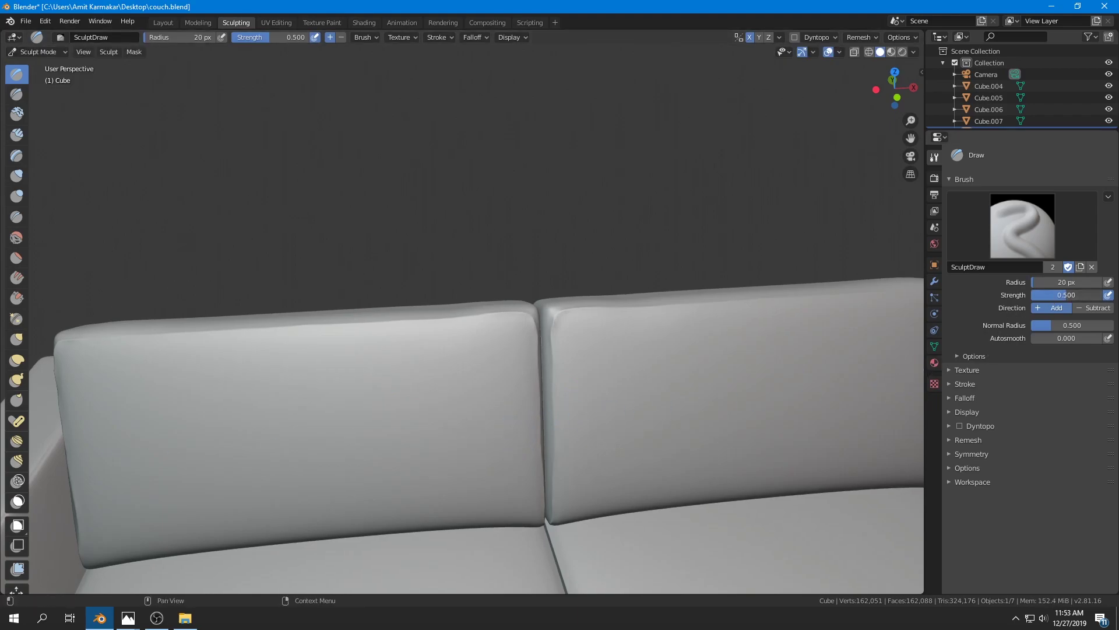
key("f")
left_click(490, 396)
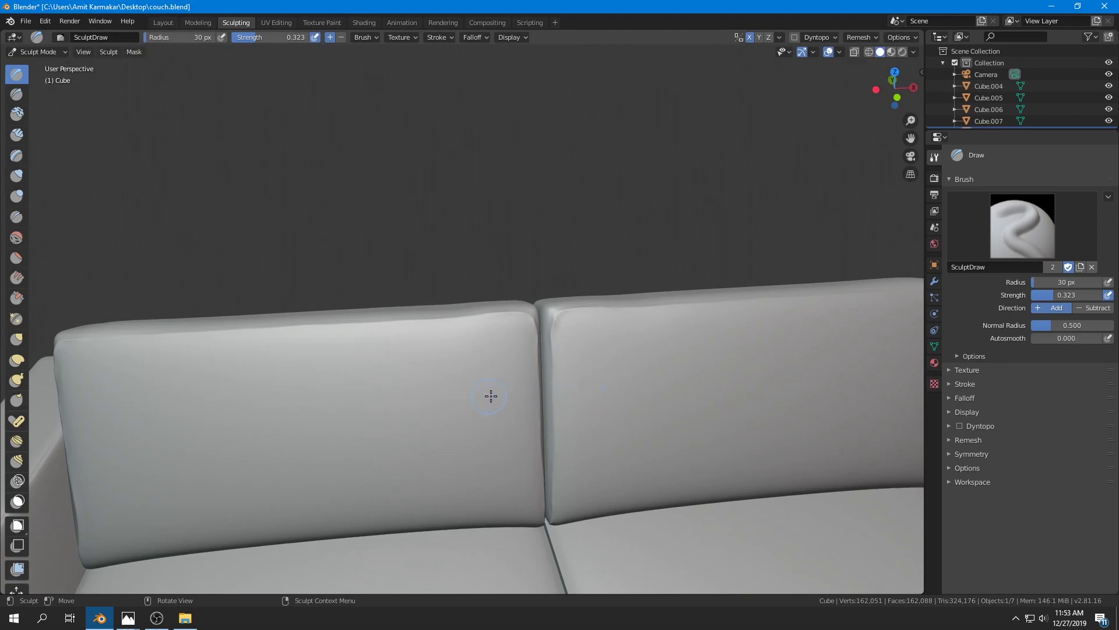
left_click_drag(530, 420, 486, 455)
left_click_drag(525, 405, 457, 420)
key("ctrl+z")
key("ctrl+z")
key("ctrl+z")
mouse_move(531, 373)
middle_mouse_down("ctrl")
mouse_move(552, 465)
mouse_move(583, 495)
mouse_move(811, 383)
mouse_move(670, 385)
middle_mouse_up("ctrl")
scroll(536, 385, "up", 1)
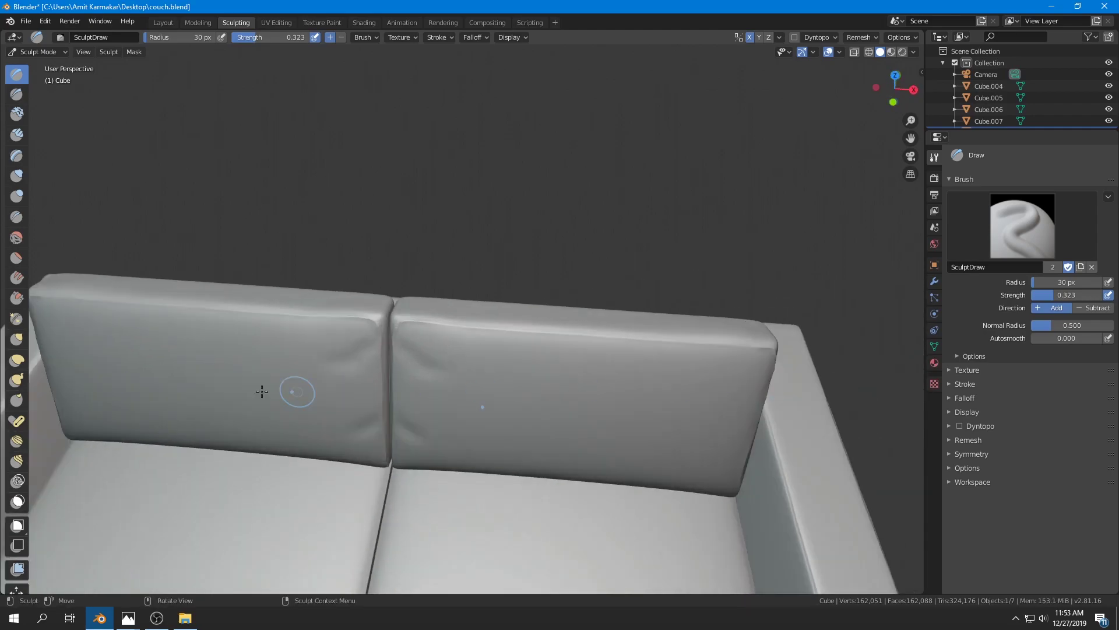
Step: Sculpt soft wrinkles at the back cushions' outer corners with the Draw brush, and soften the wrinkles with Smooth at 41 px radius and 0.700 strength
middle_click_drag(317, 390, 280, 324)
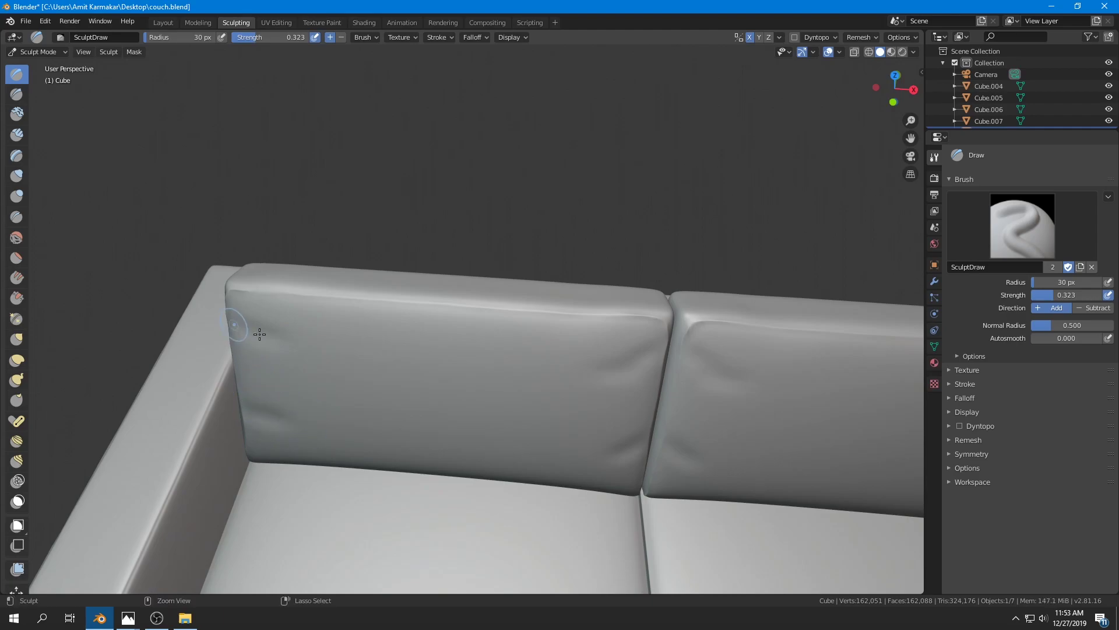
mouse_move(645, 395)
middle_mouse_down()
mouse_move(645, 367)
mouse_move(556, 385)
middle_mouse_up()
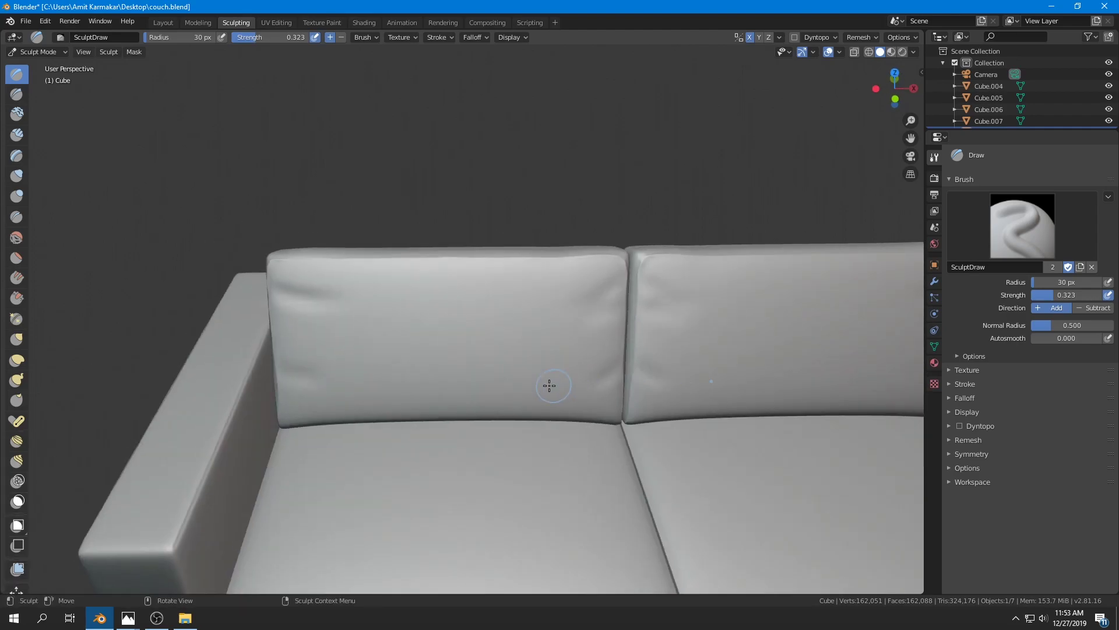
left_click(16, 237)
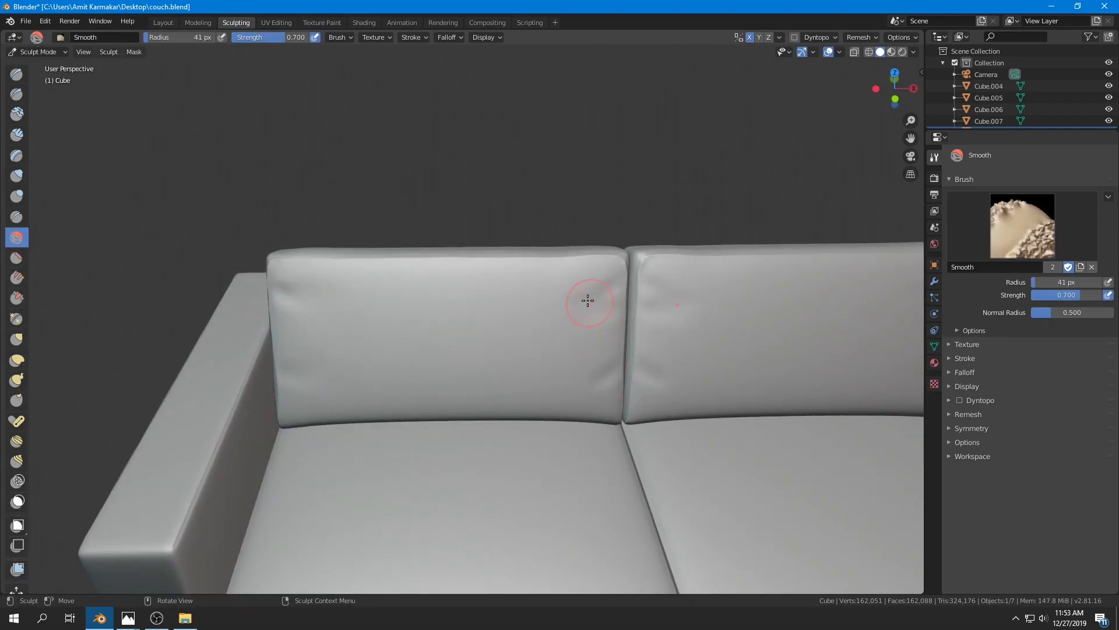
Step: Sculpt soft wrinkles across the seat cushions with the Draw brush at 41 px radius and 0.323 strength
scroll(507, 349, "down", 3)
middle_click_drag(508, 350, 519, 391)
scroll(520, 437, "up", 5)
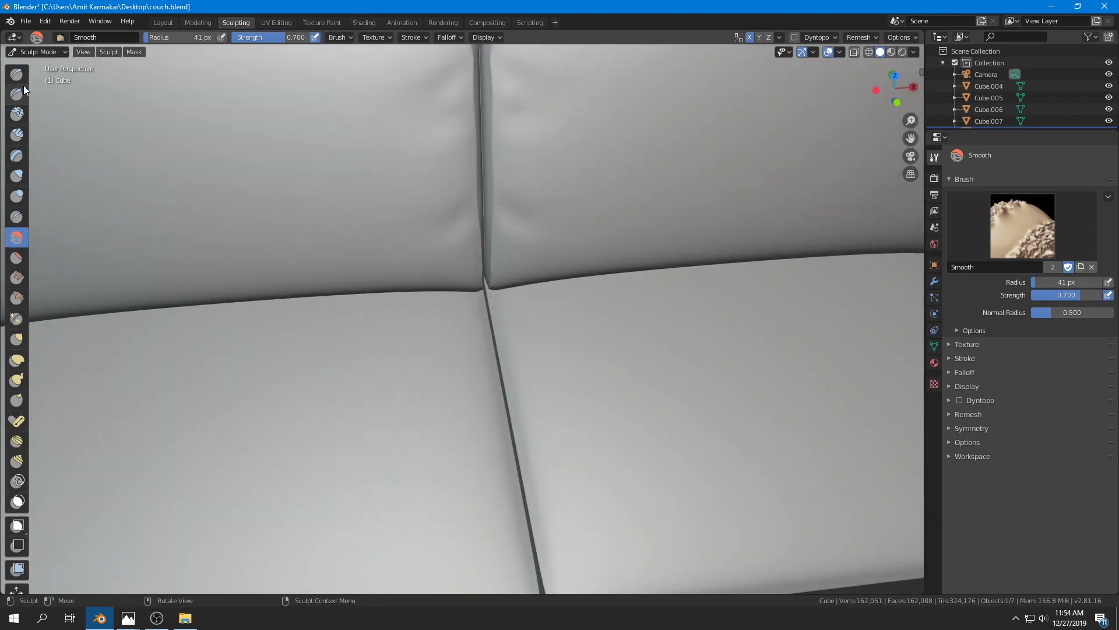
left_click(17, 74)
left_click(1093, 307)
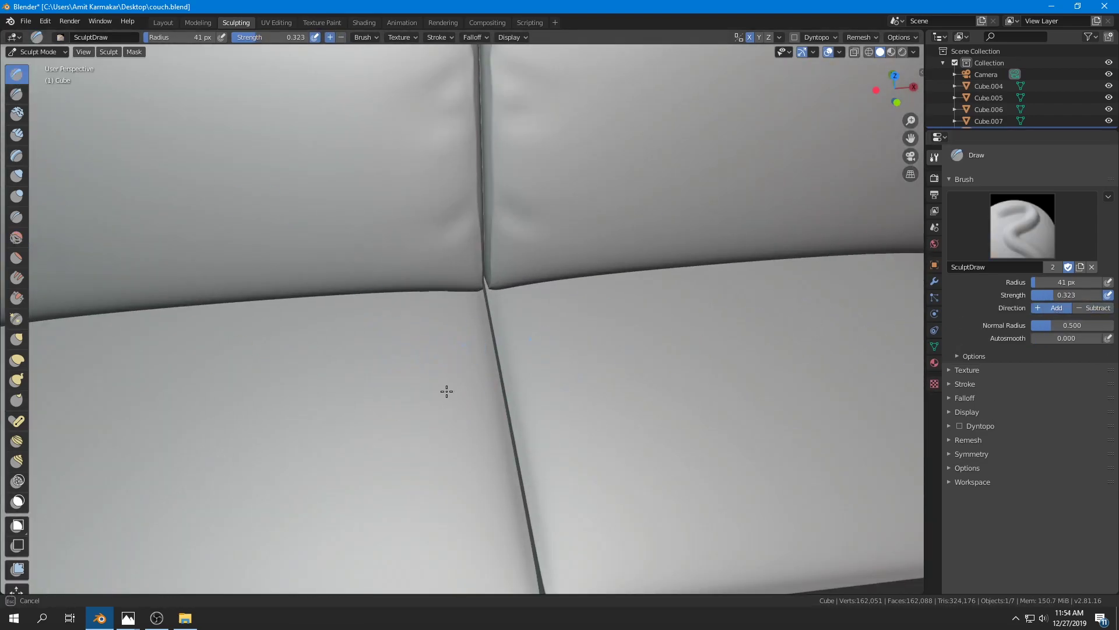
scroll(481, 447, "down", 6)
scroll(286, 330, "up", 3)
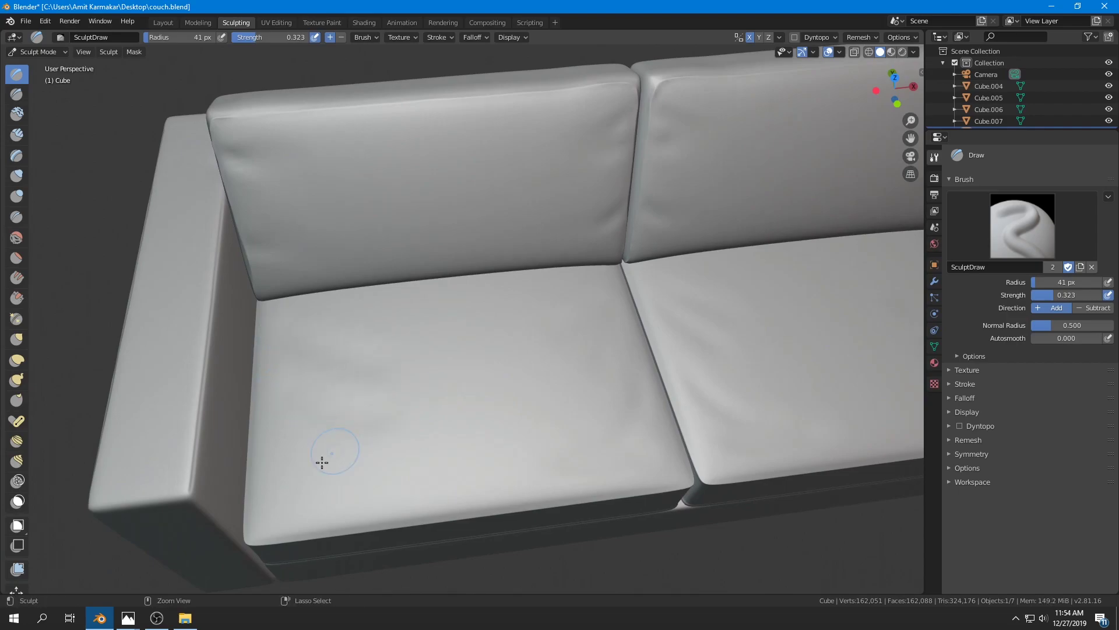
Step: Sculpt broad folds on the armrest's outer side with the Draw brush at 67 px radius and 0.194 strength, and soften them with Smooth at 0.700
middle_click_drag(637, 414, 556, 251)
middle_click_drag(511, 298, 565, 295)
key("f")
left_click(687, 252)
left_click_drag(1055, 295, 1046, 295)
left_click_drag(729, 204, 692, 305)
scroll(653, 303, "down", 2)
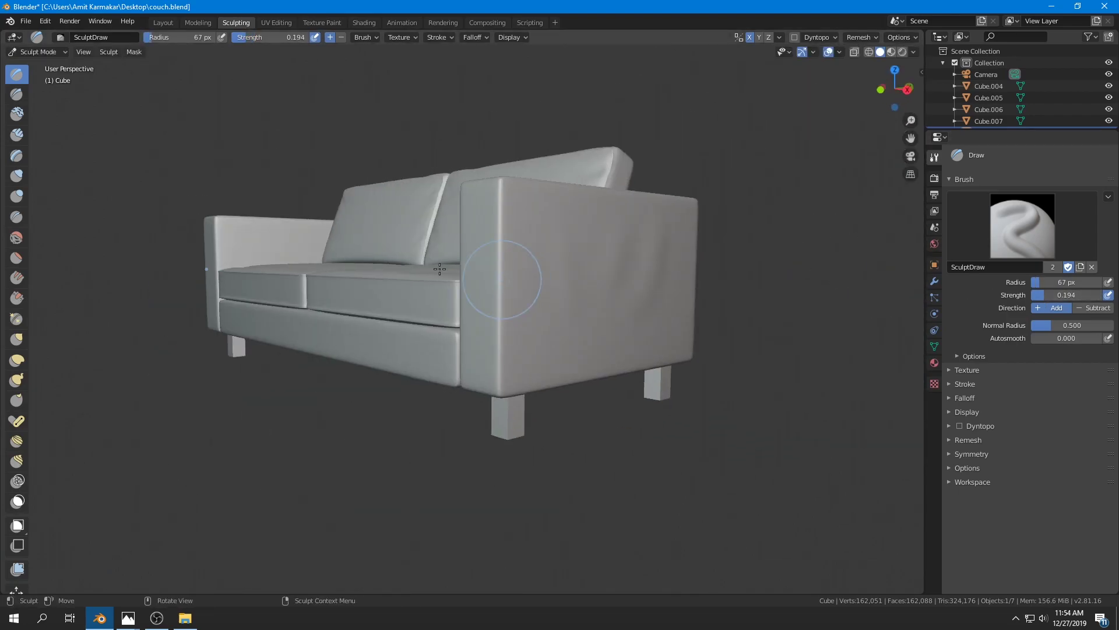
key("s")
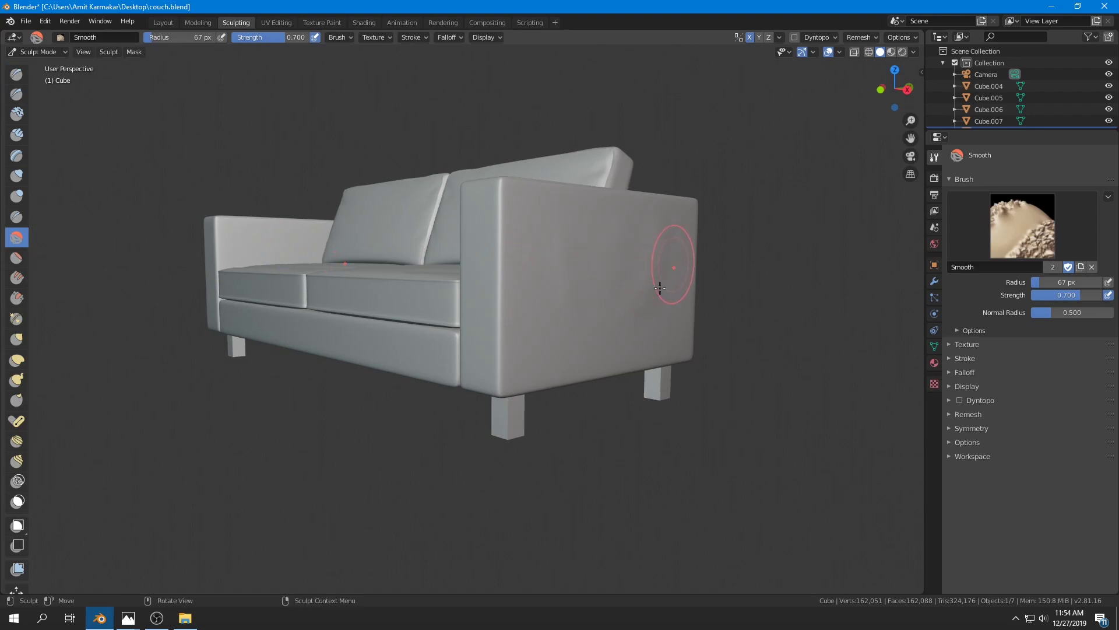
Step: Display the couch in rendered shading and examine the sculpted cushions and armrests from the front and above
middle_click_drag(559, 334, 589, 335)
scroll(514, 310, "down", 2)
middle_click_drag(515, 309, 551, 357)
scroll(551, 357, "up", 4)
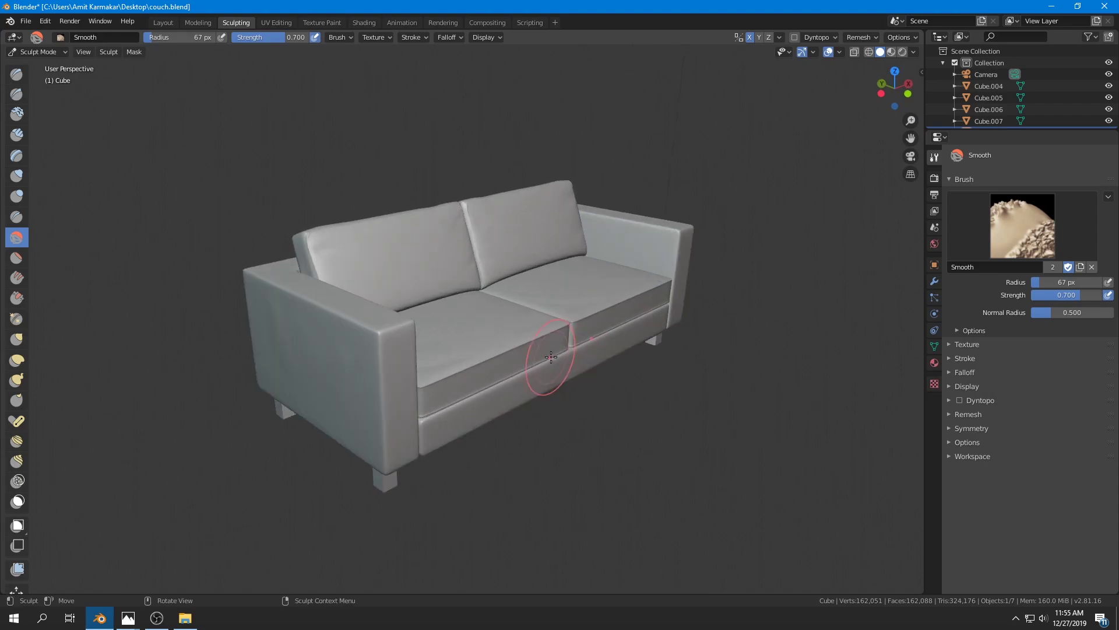
key("z")
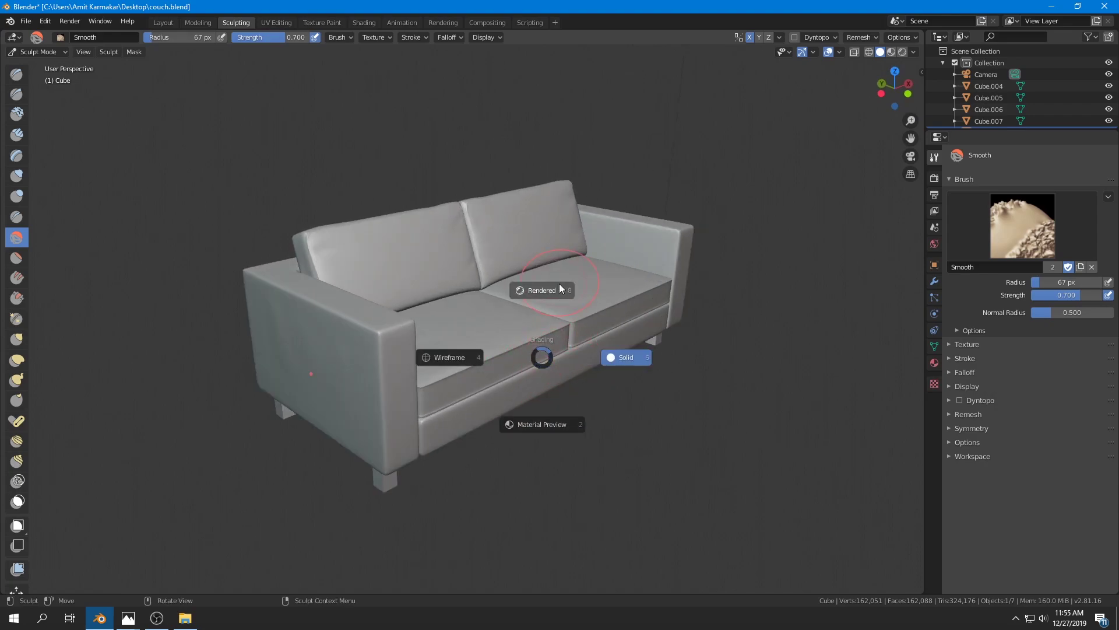
left_click(558, 284)
middle_click_drag(637, 295, 704, 350)
scroll(740, 344, "up", 3)
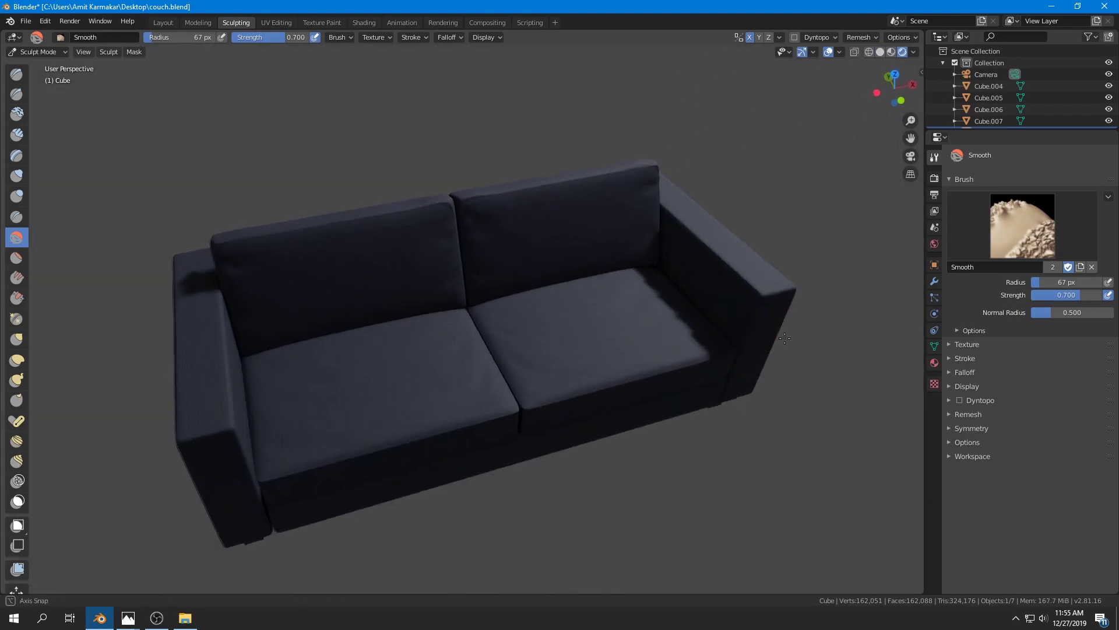